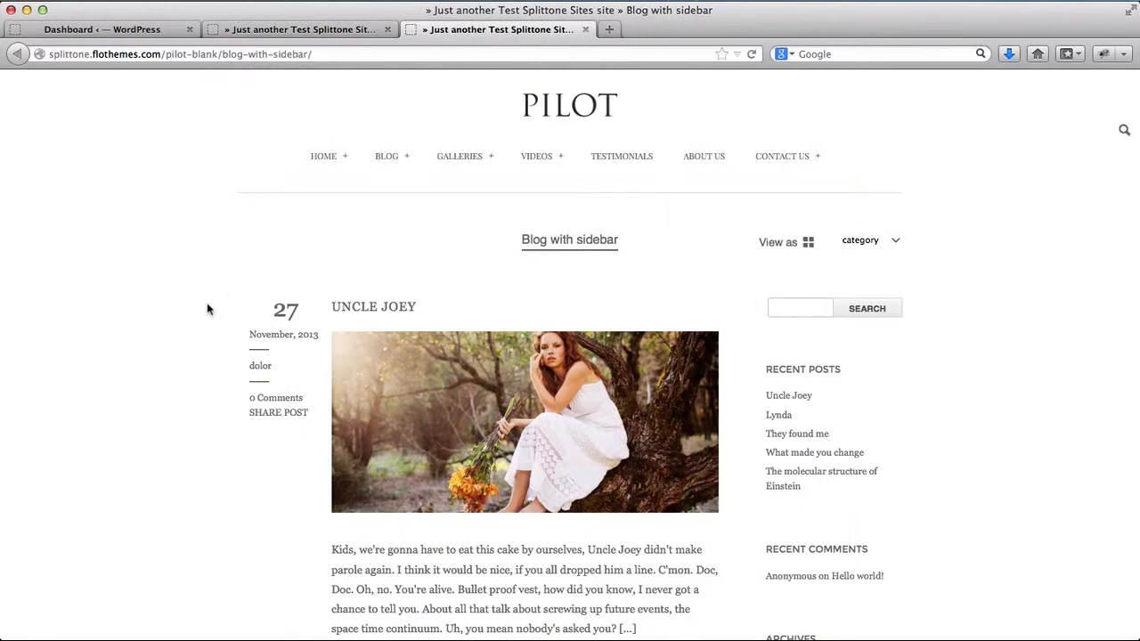
# - Review the existing blog pages on the site, the one with a sidebar and the grid-style Our Blog page
pyautogui.scroll(-6, 207, 308)
pyautogui.scroll(6, 207, 308)
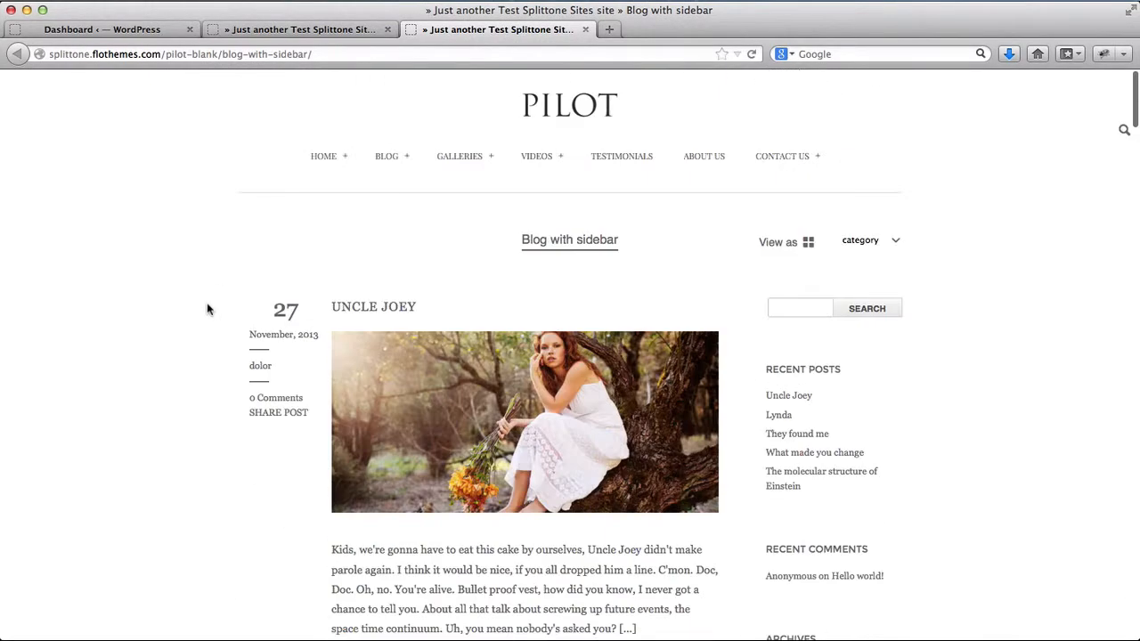
pyautogui.click(297, 29)
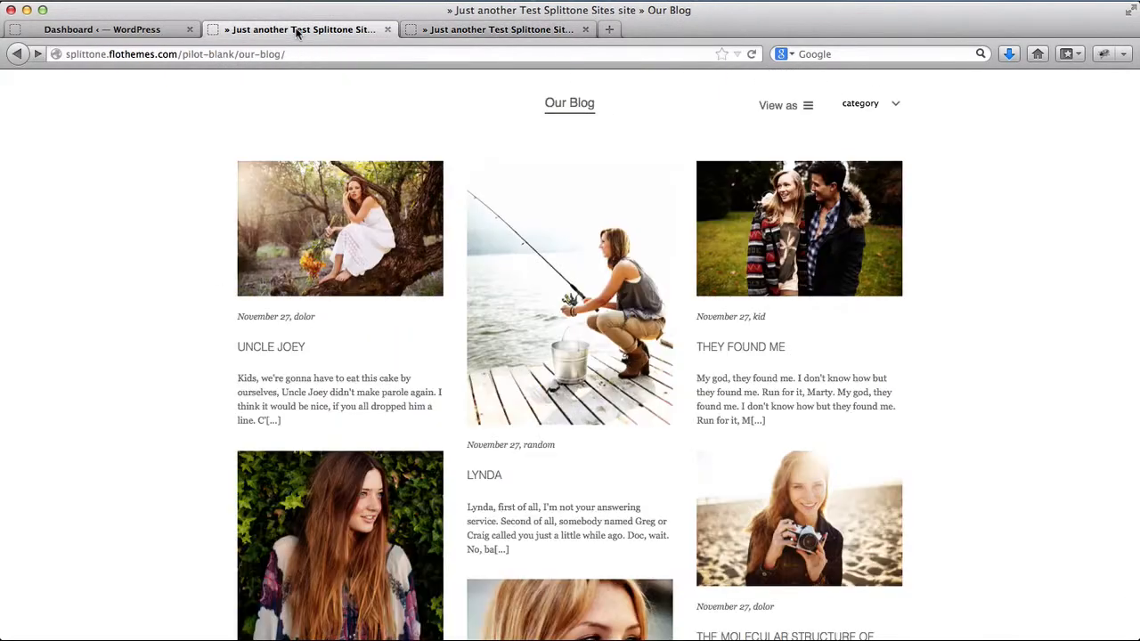
# - Create a new page in the WordPress dashboard titled "New Blog Page" and publish it
pyautogui.click(138, 32)
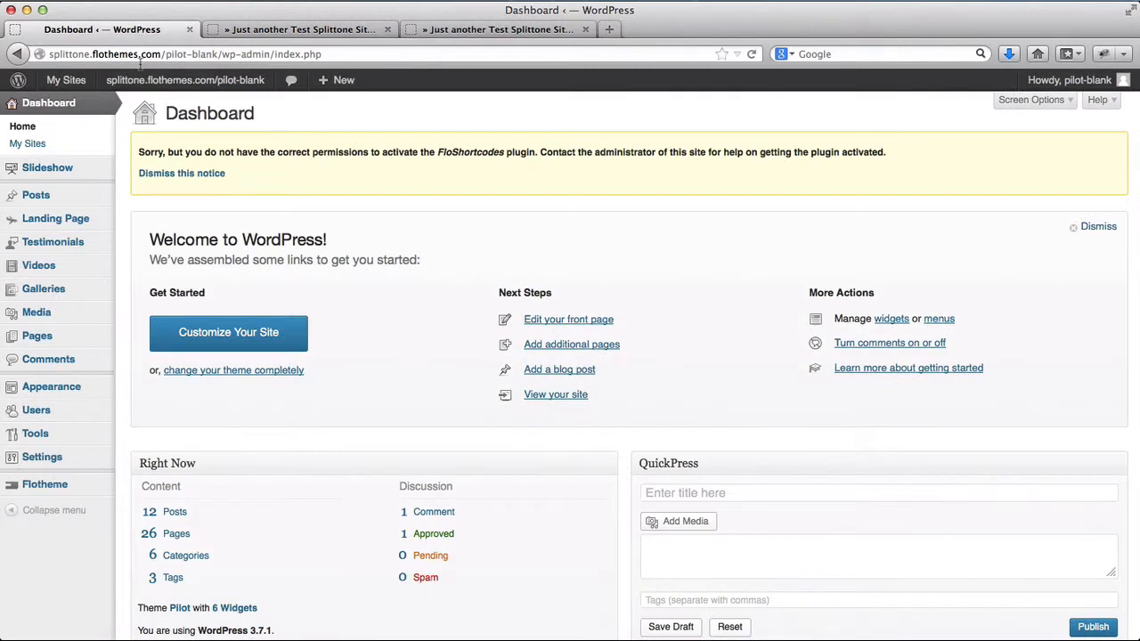
pyautogui.moveTo(107, 199)
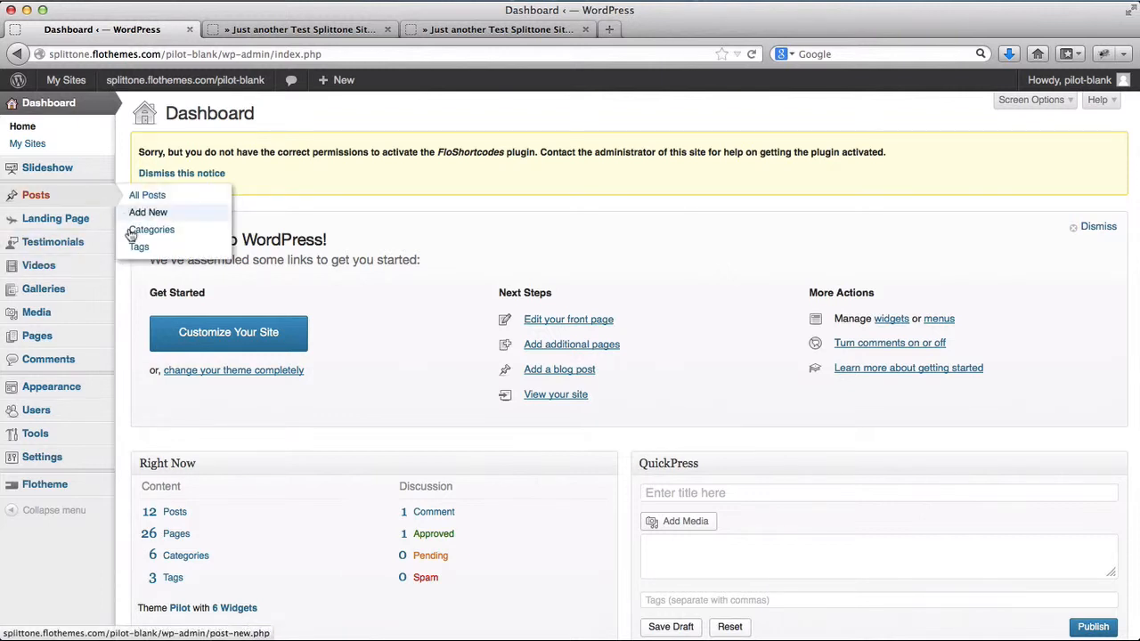
pyautogui.moveTo(91, 262)
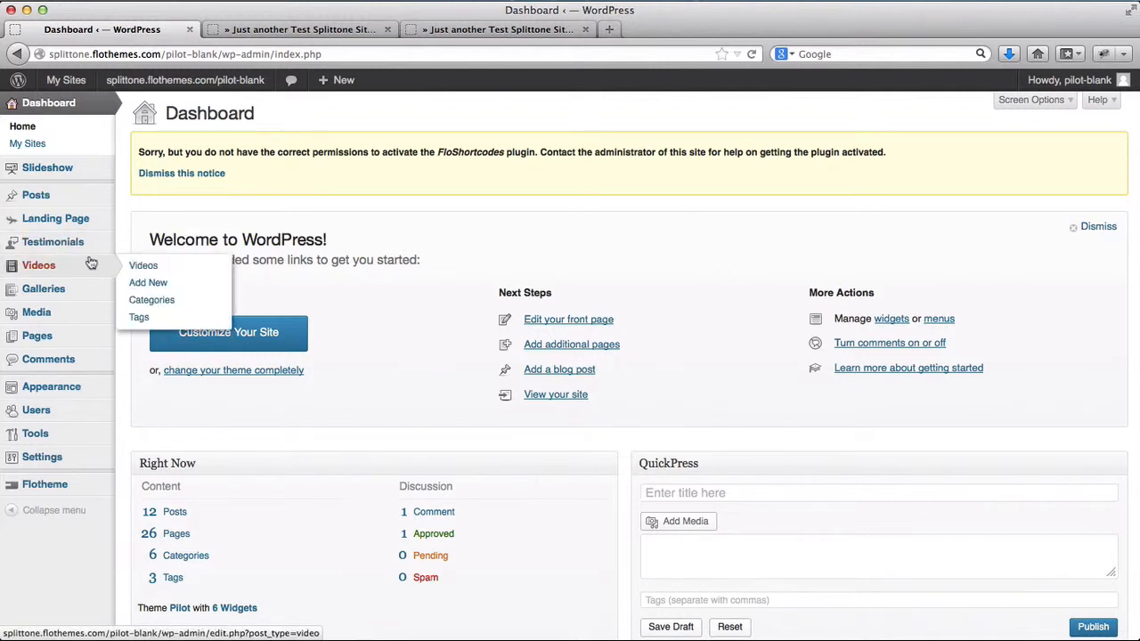
pyautogui.moveTo(73, 342)
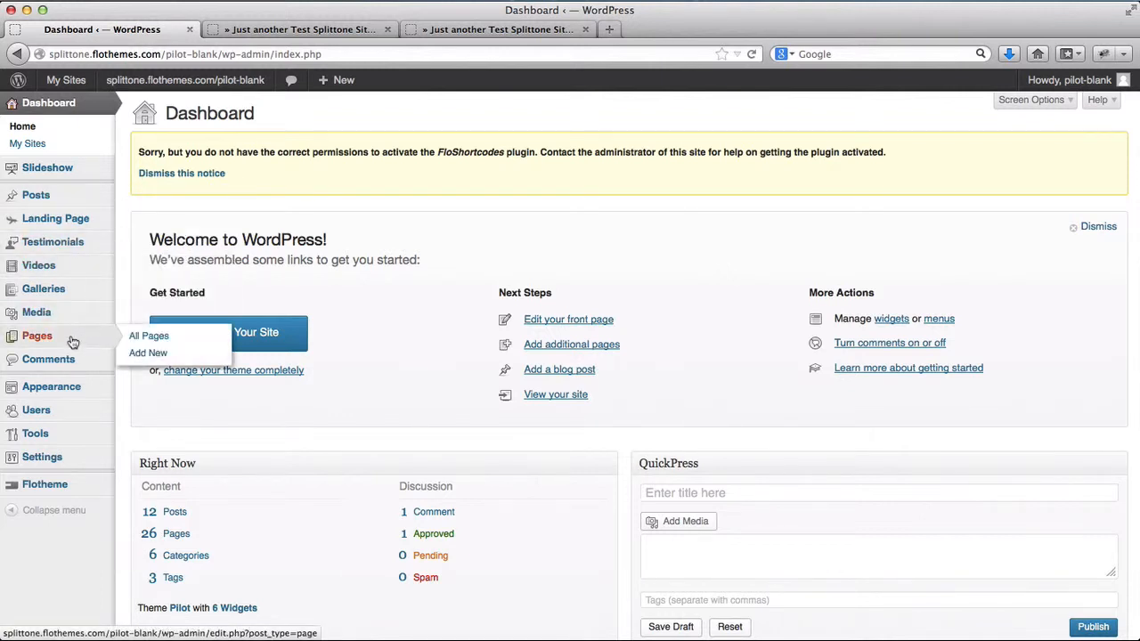
pyautogui.click(148, 353)
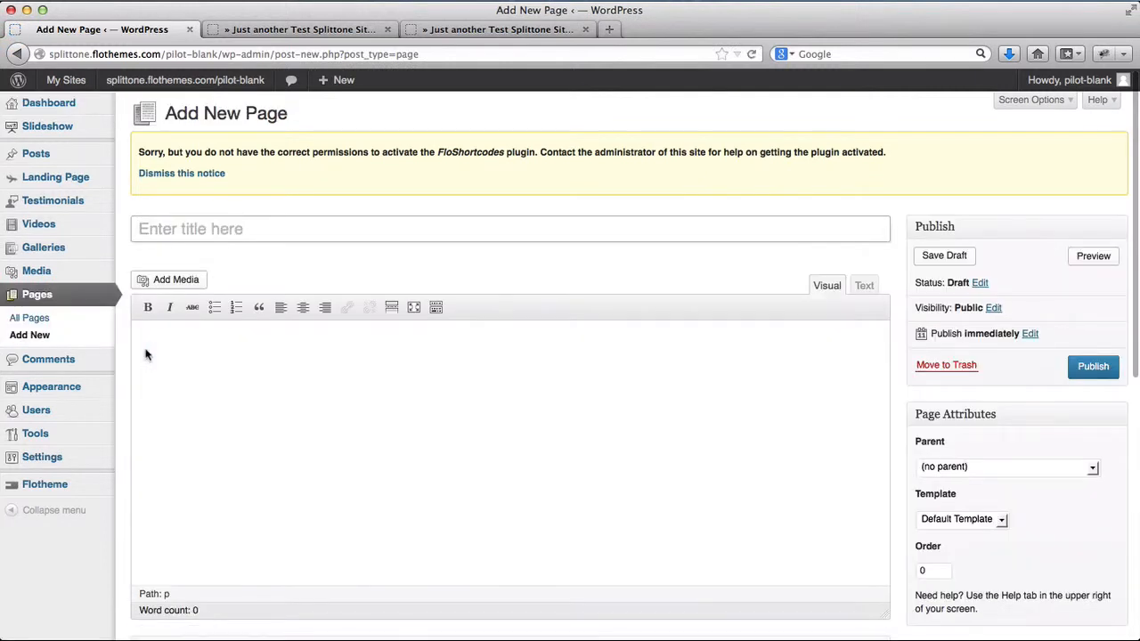
pyautogui.click(235, 231)
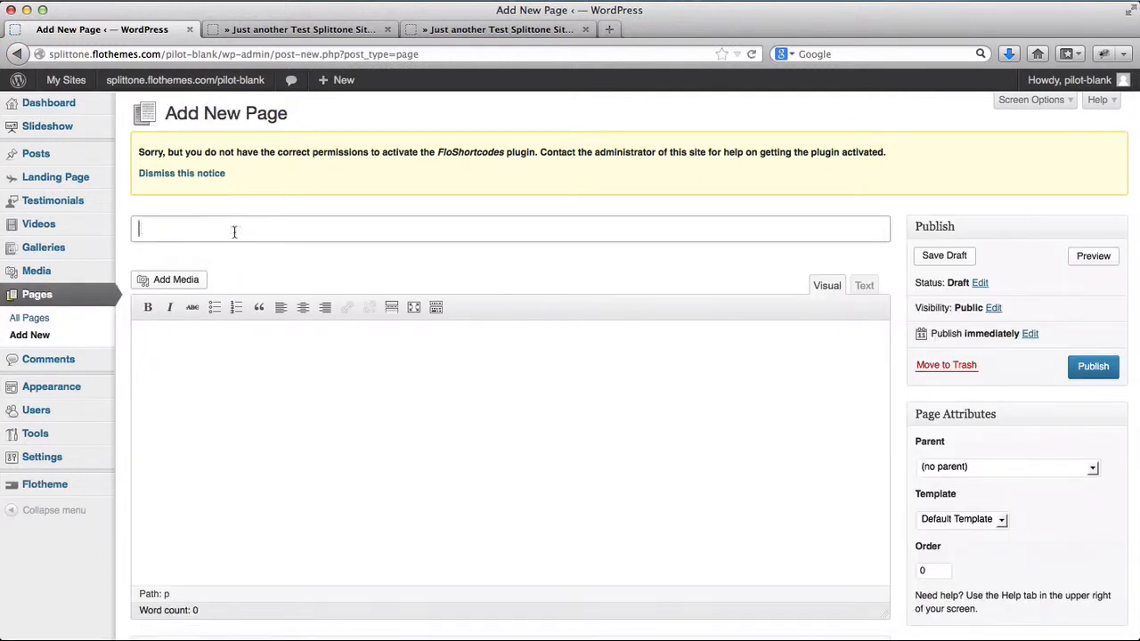
pyautogui.write('New Blog Page')
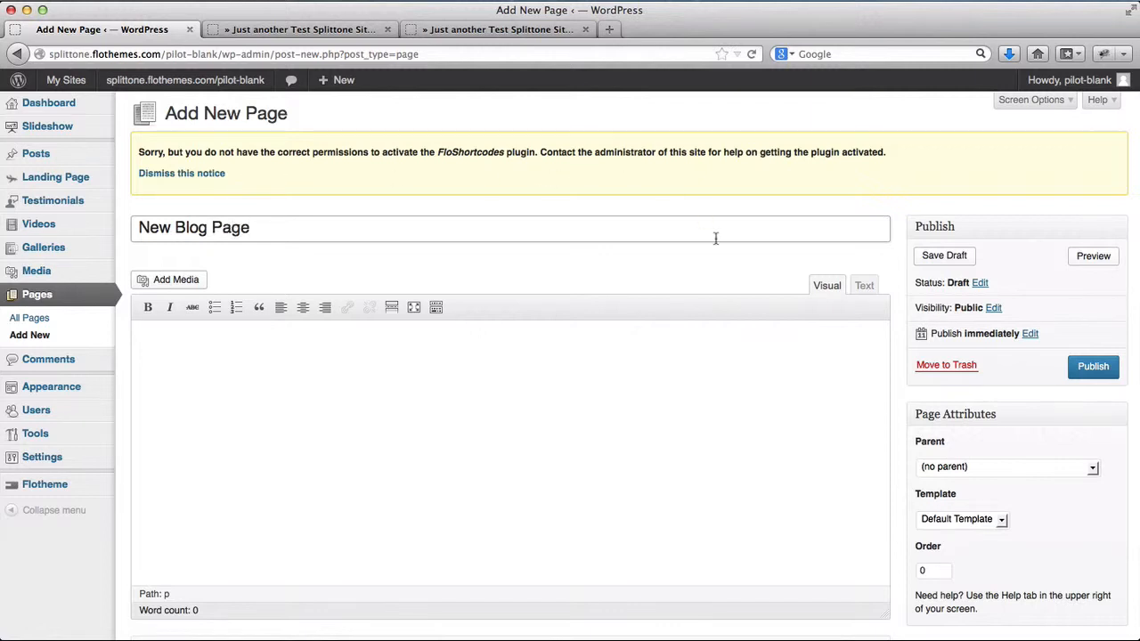
pyautogui.scroll(-1, 715, 241)
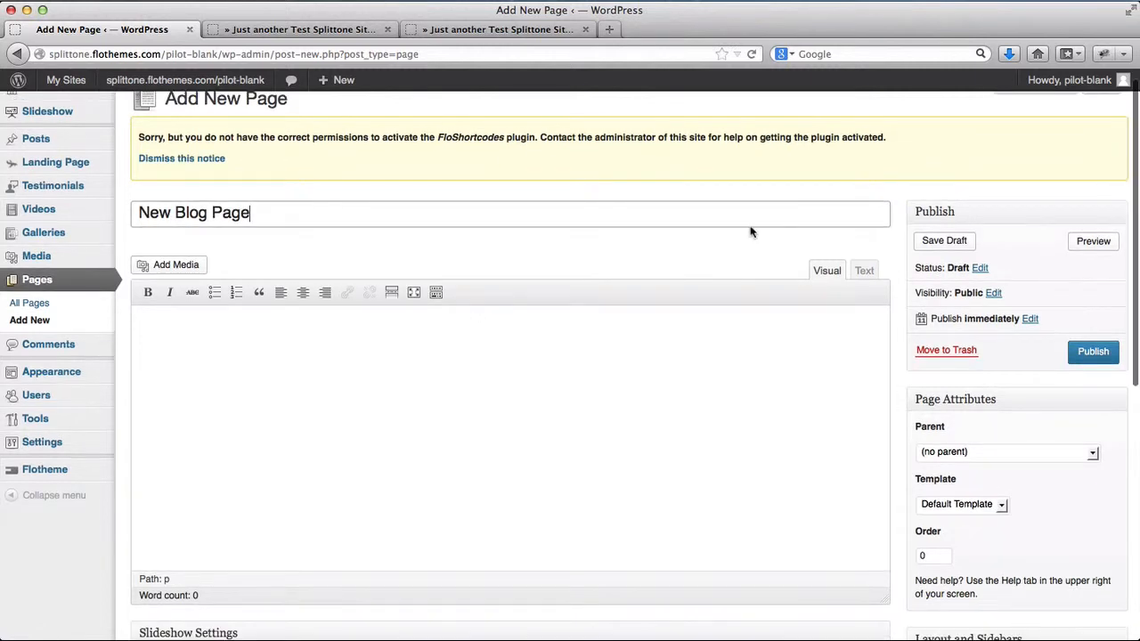
pyautogui.click(1090, 356)
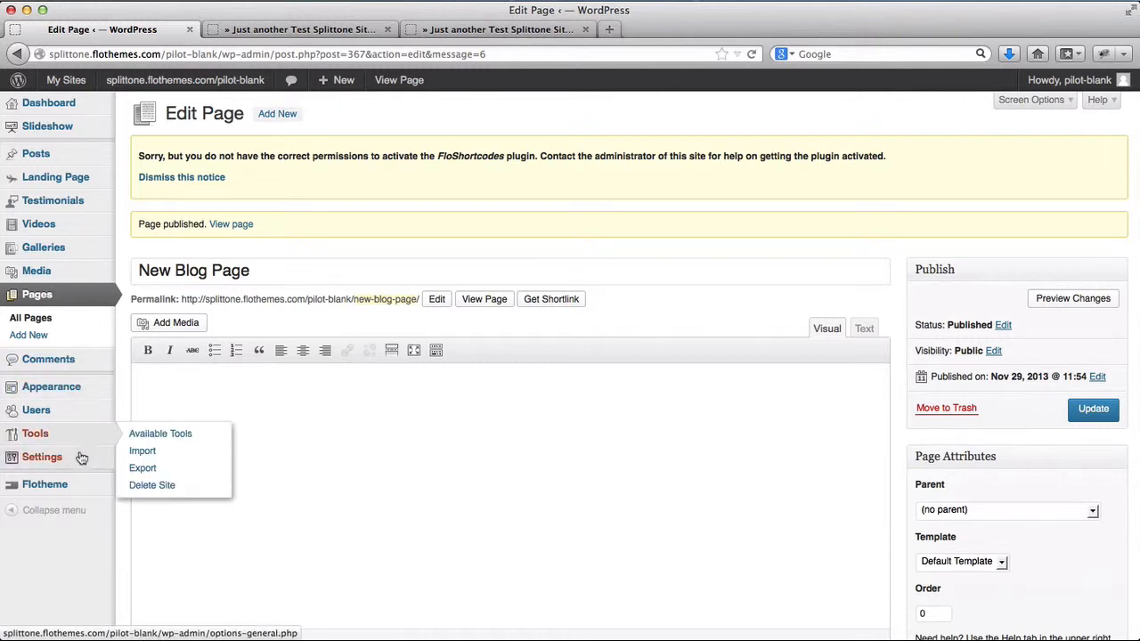
# - Set New Blog Page as the posts page in the Reading settings, opened separately from the page editor, and save the changes
pyautogui.moveTo(78, 459)
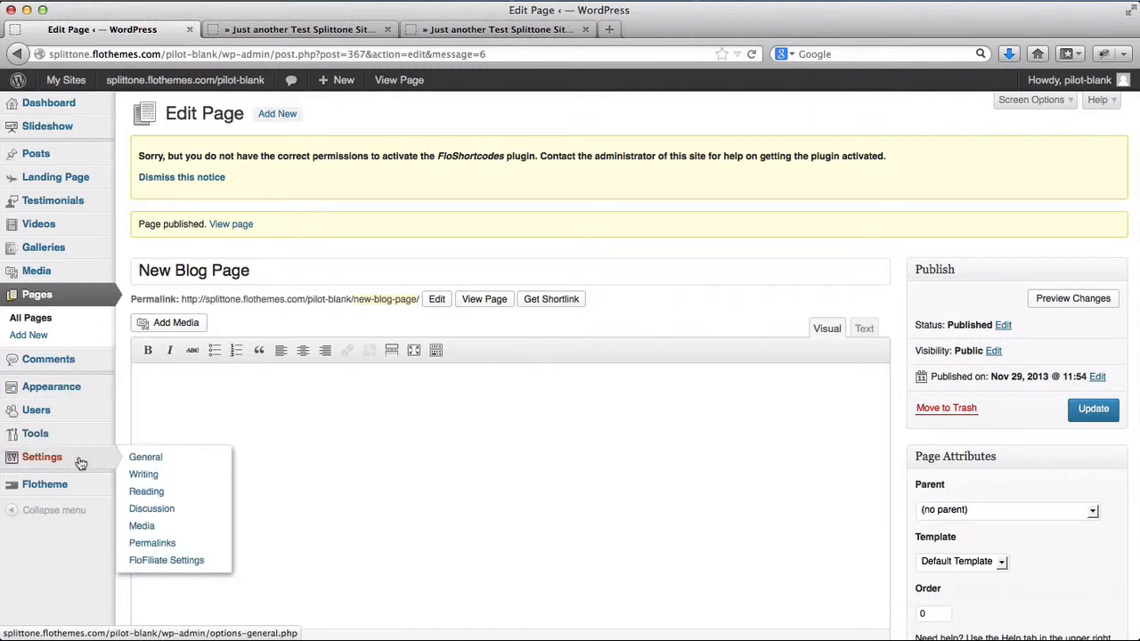
pyautogui.middleClick(156, 497)
pyautogui.hotkey('ctrl', 'Tab')
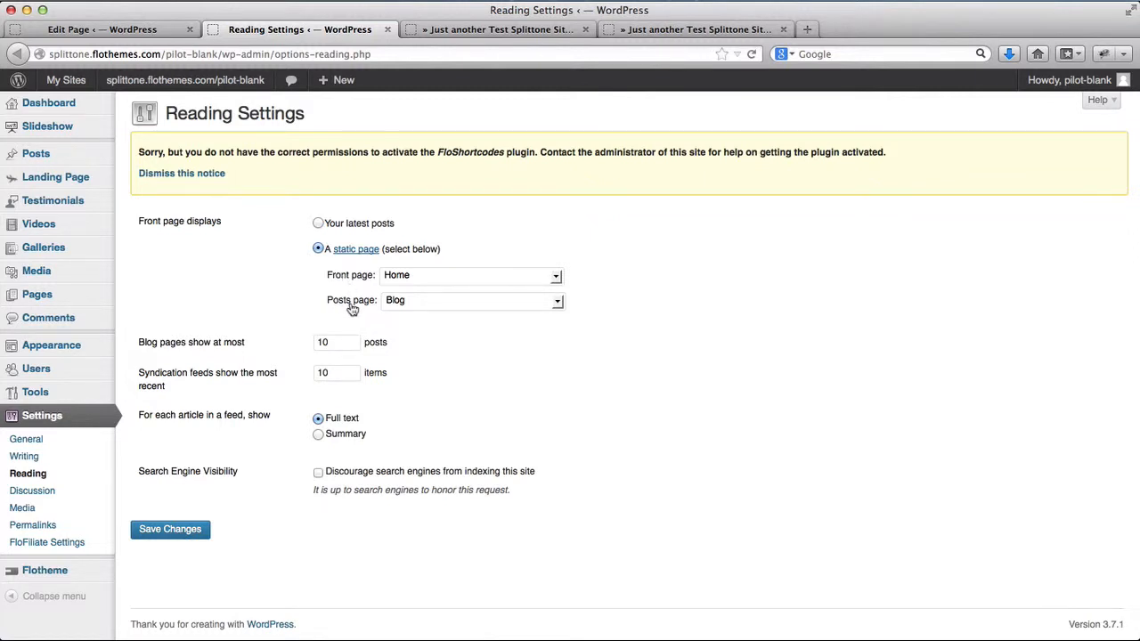
pyautogui.click(534, 305)
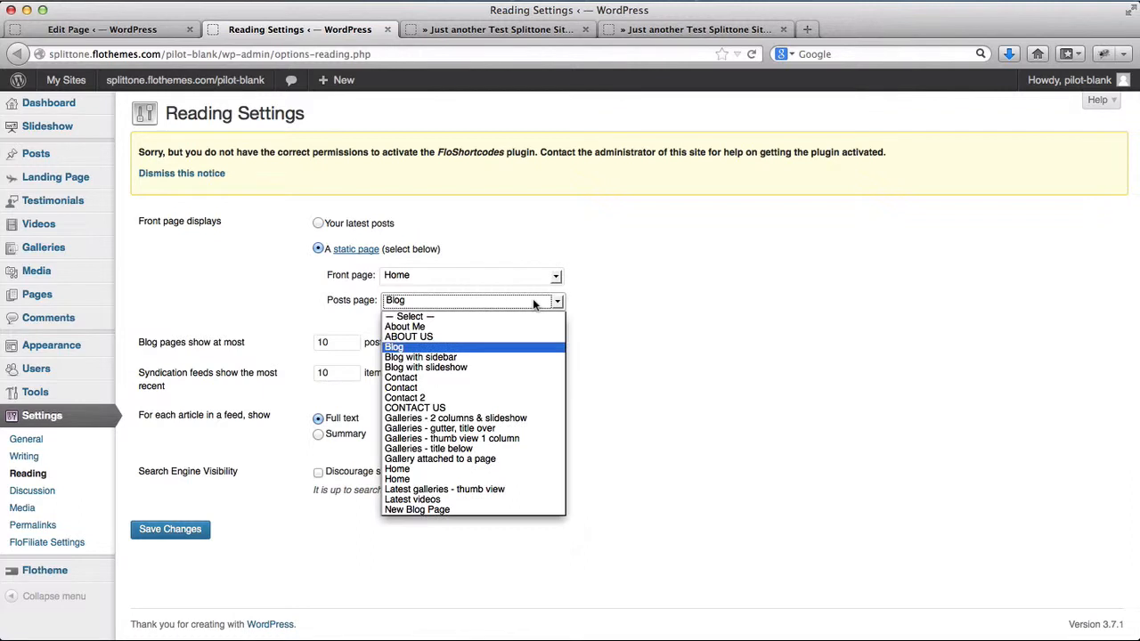
pyautogui.click(421, 509)
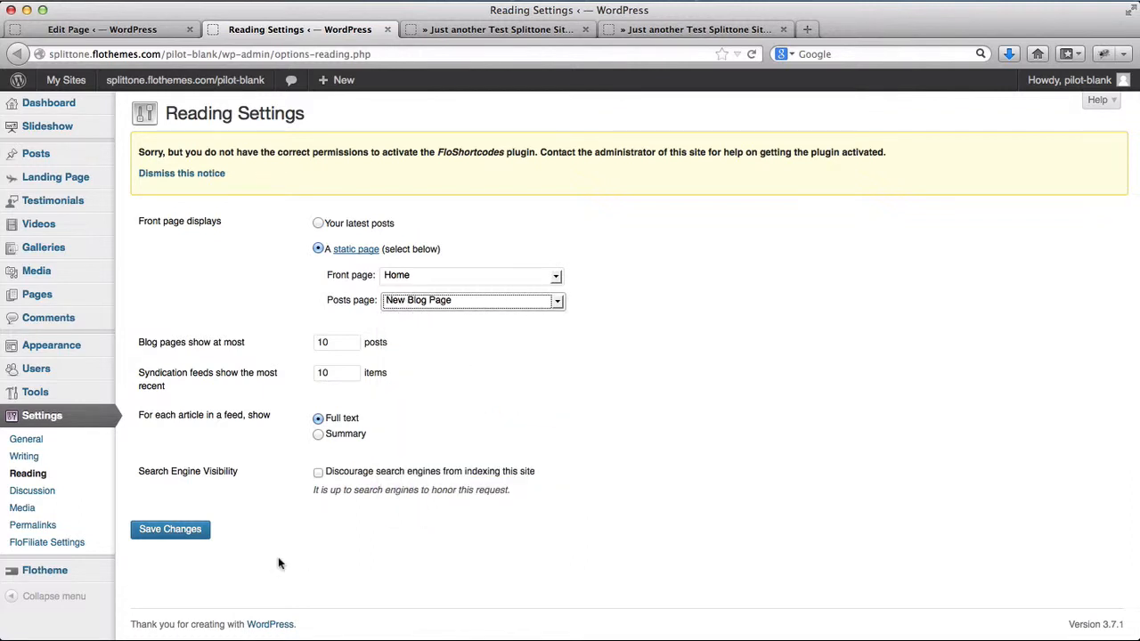
pyautogui.click(170, 531)
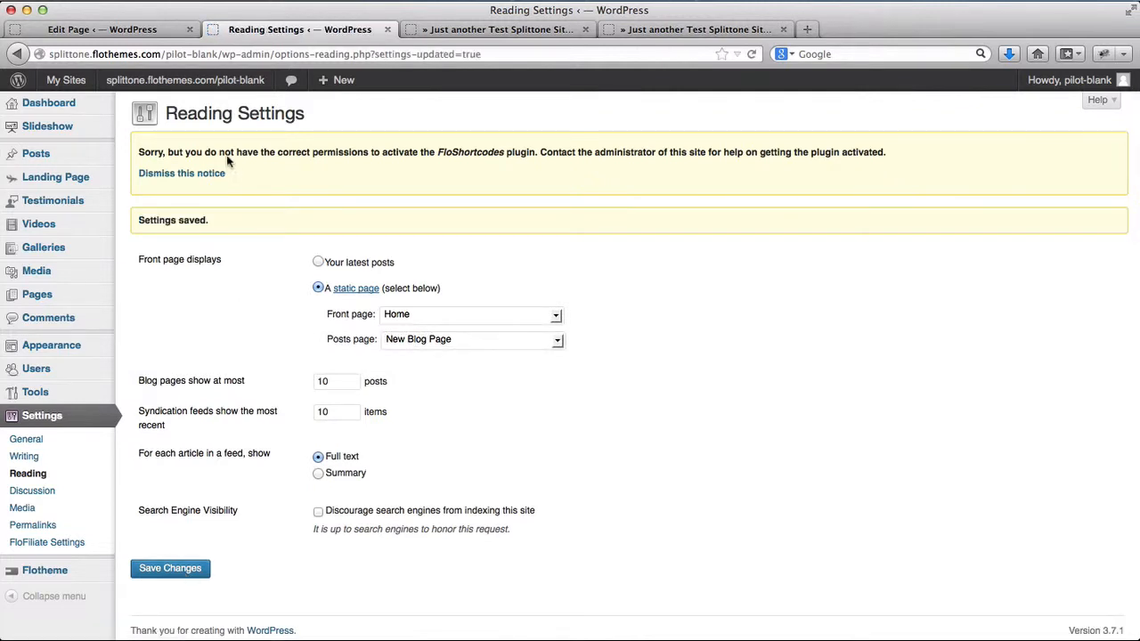
# - View the published New Blog Page on the live site and check its address and list of posts
pyautogui.click(133, 29)
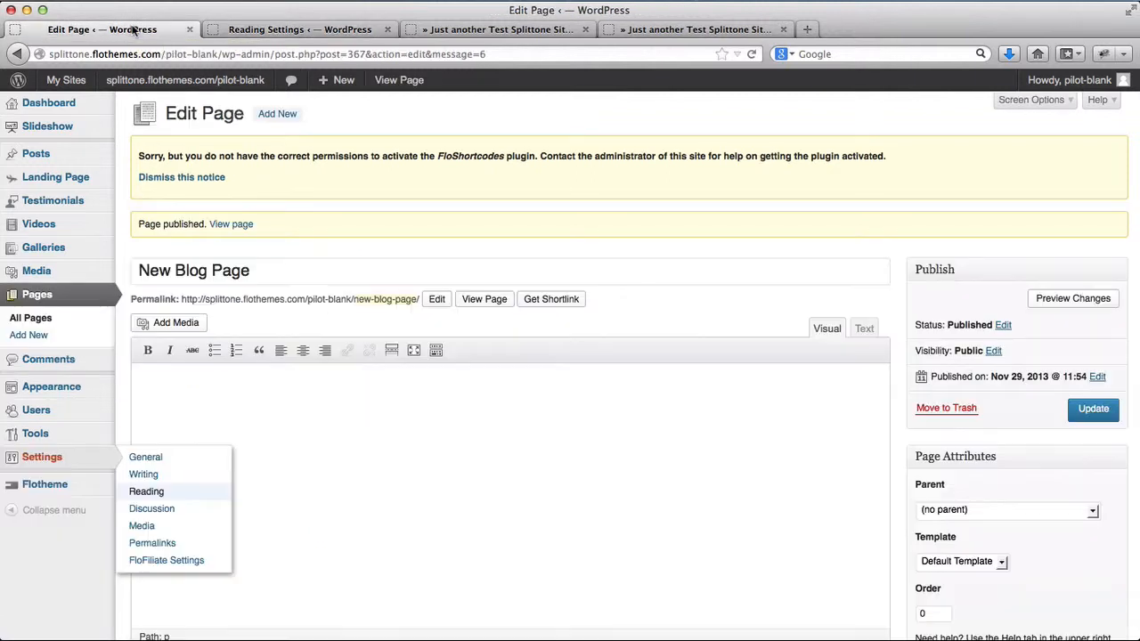
pyautogui.click(485, 299)
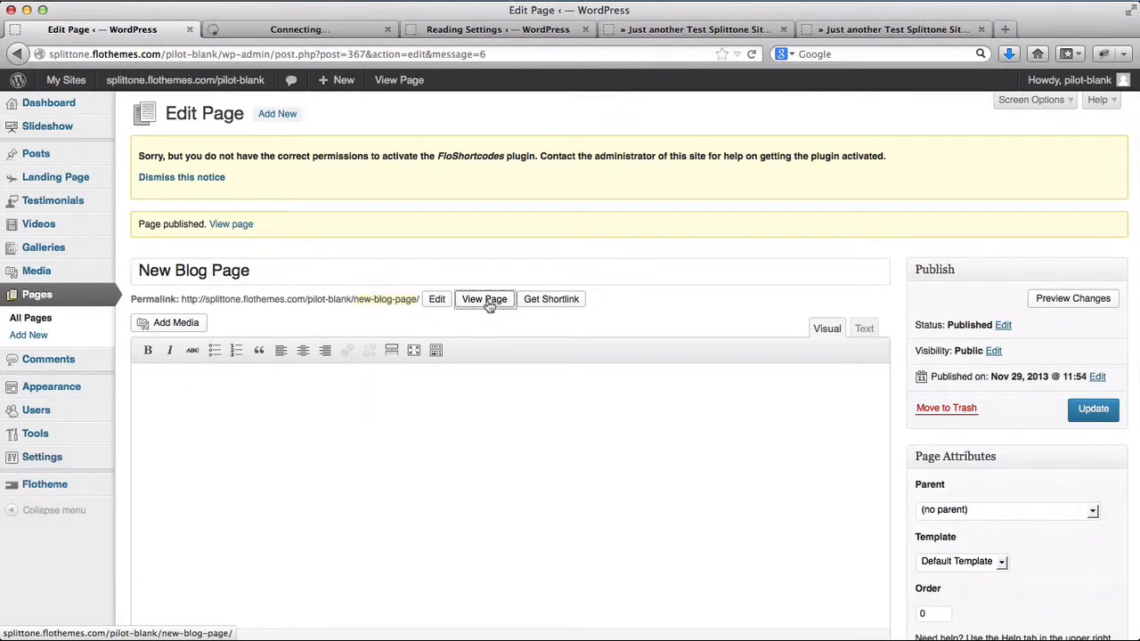
pyautogui.click(300, 31)
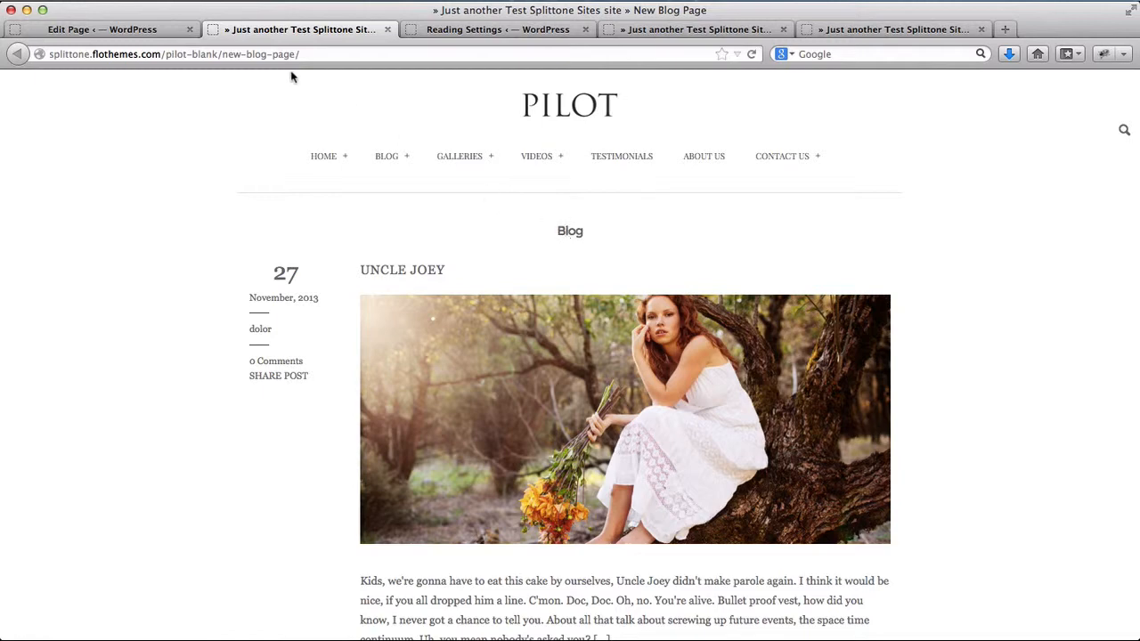
pyautogui.moveTo(217, 54); pyautogui.dragTo(287, 55)
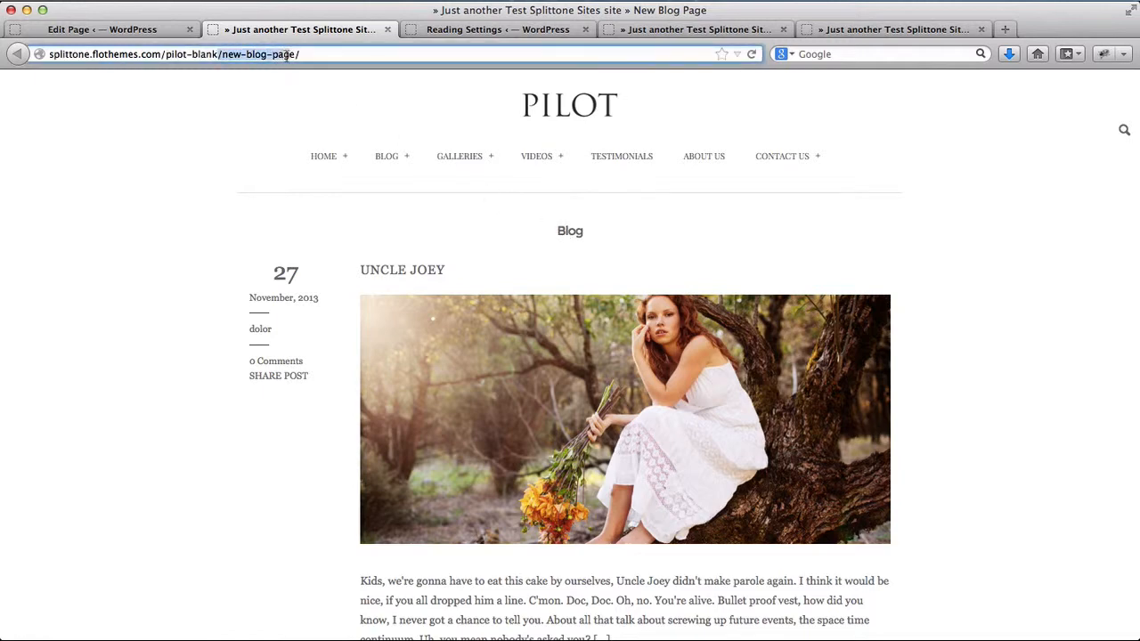
pyautogui.scroll(-10, 210, 149)
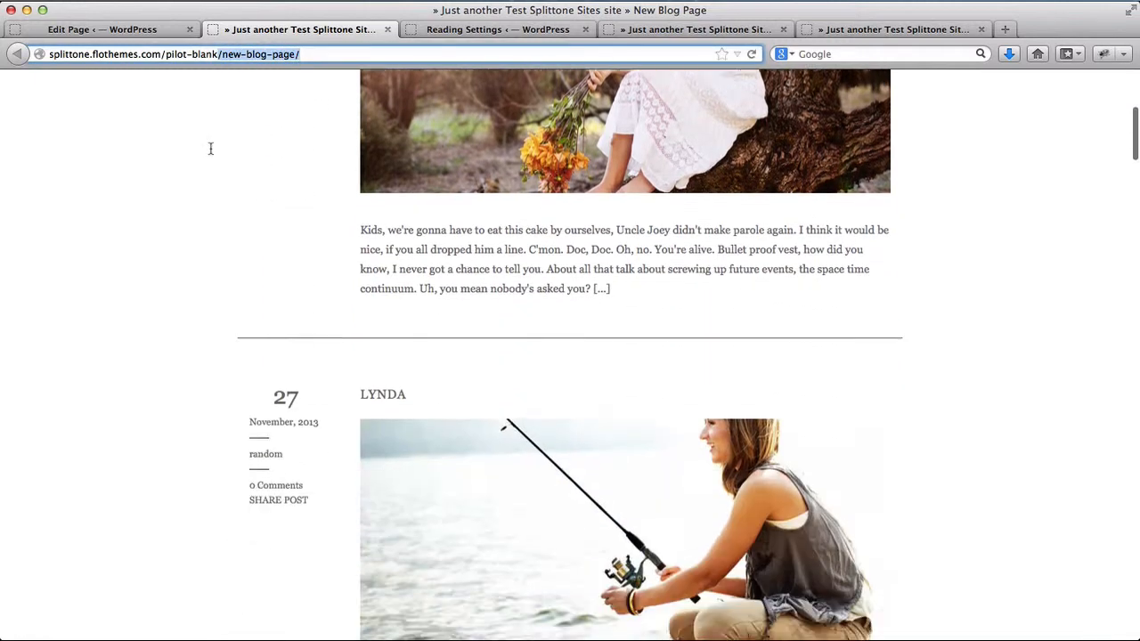
pyautogui.scroll(-10, 210, 153)
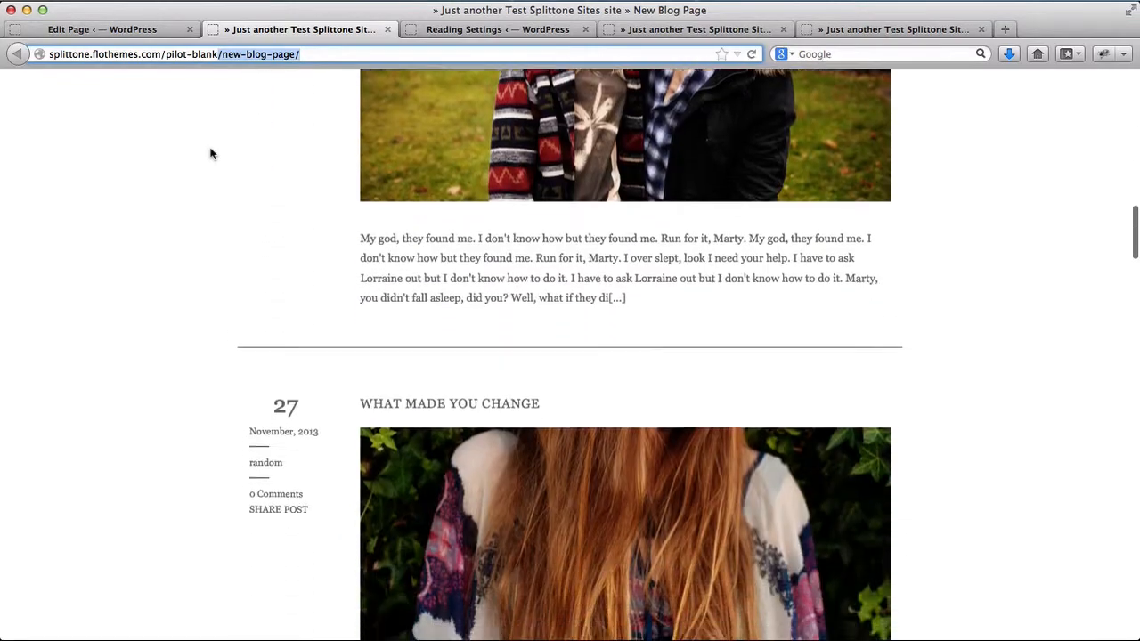
pyautogui.scroll(20, 210, 153)
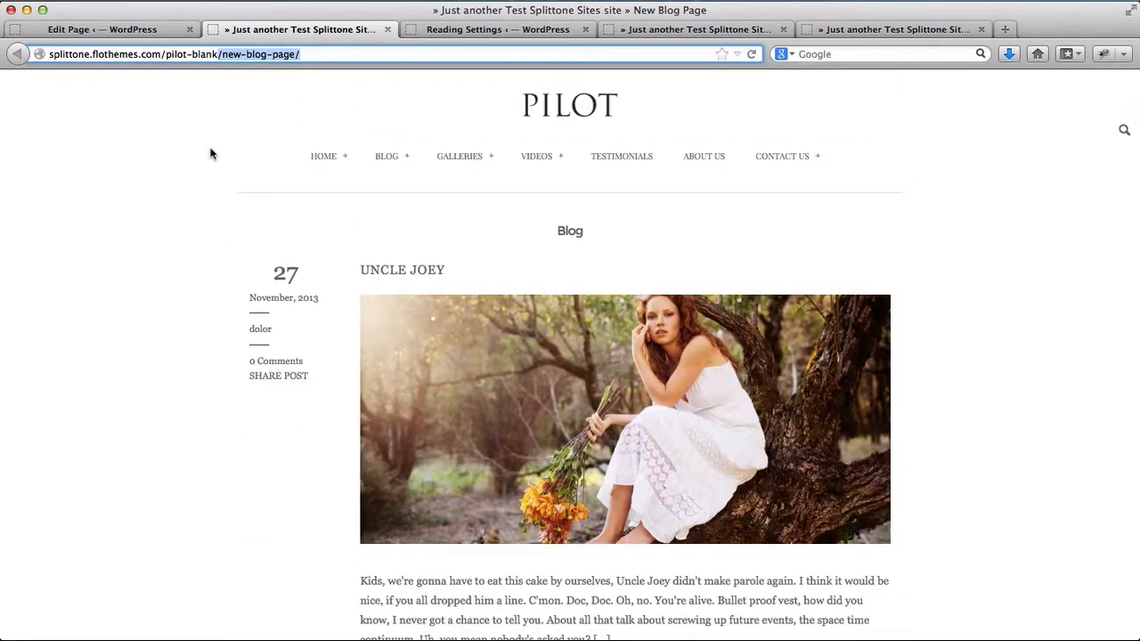
# - Check the Blog entries in the site navigation and look over the layout of the new blog page again
pyautogui.moveTo(390, 159)
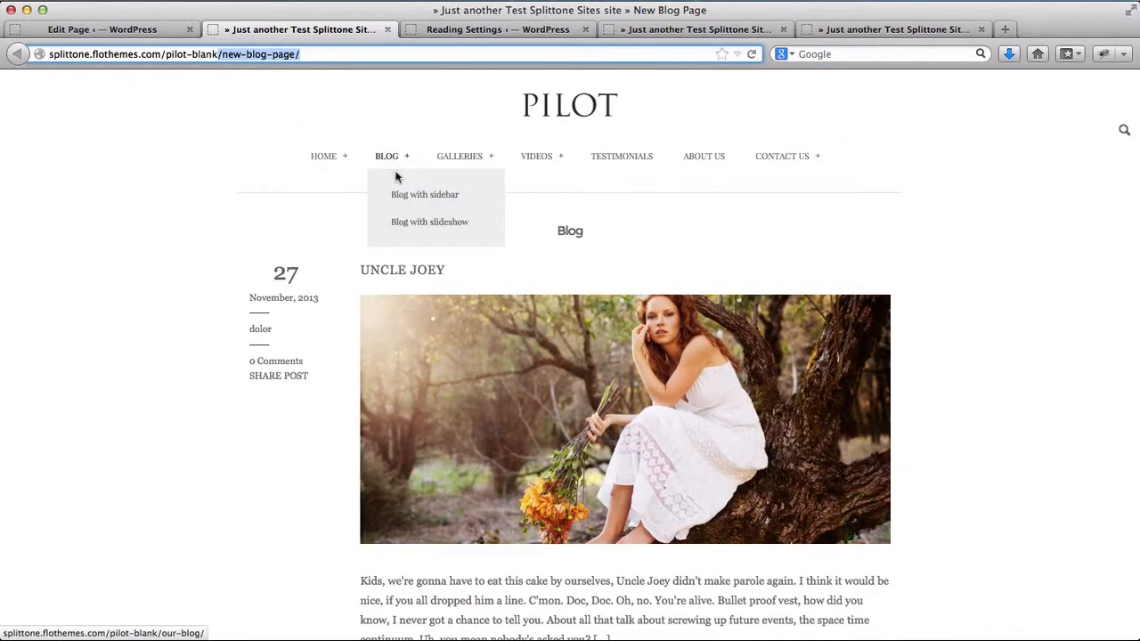
pyautogui.click(155, 201)
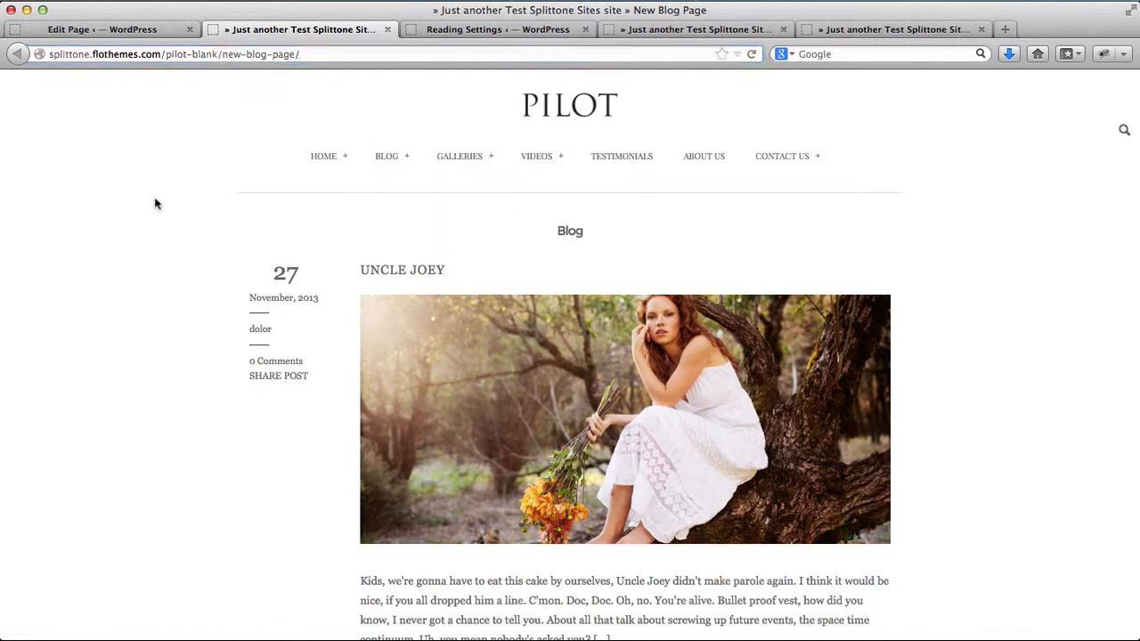
pyautogui.click(133, 29)
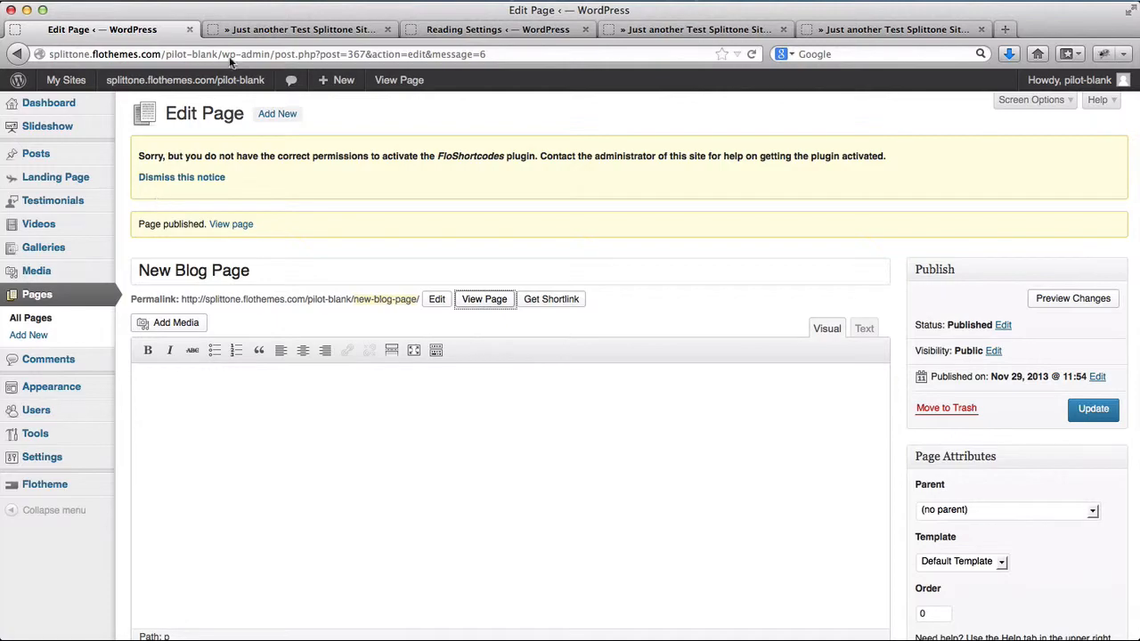
pyautogui.click(259, 32)
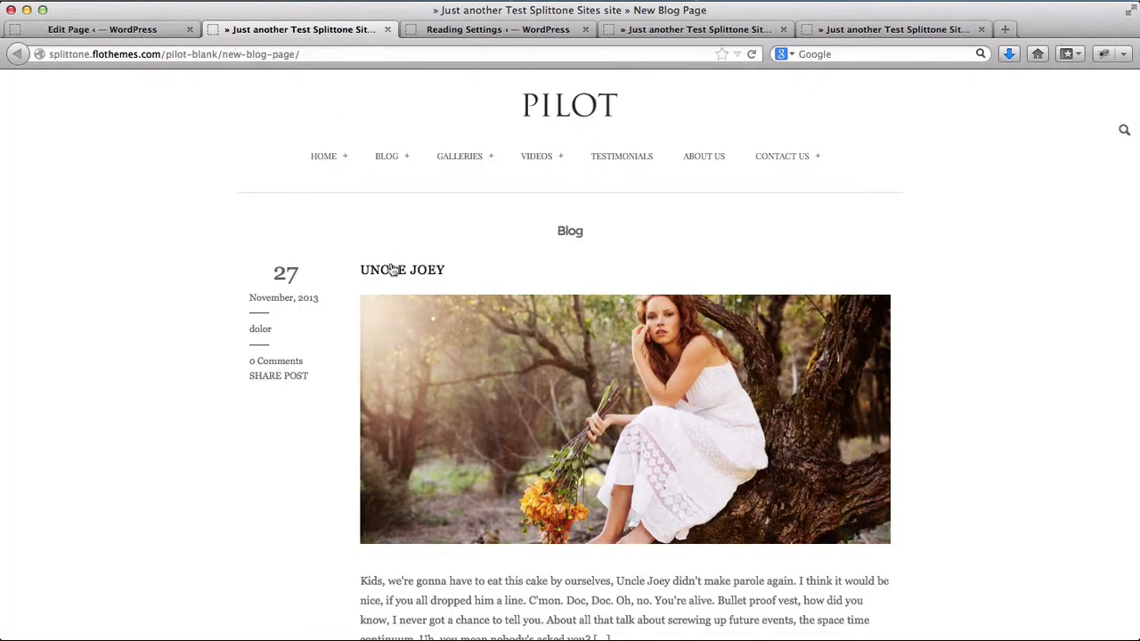
pyautogui.scroll(-5, 402, 348)
pyautogui.scroll(5, 406, 347)
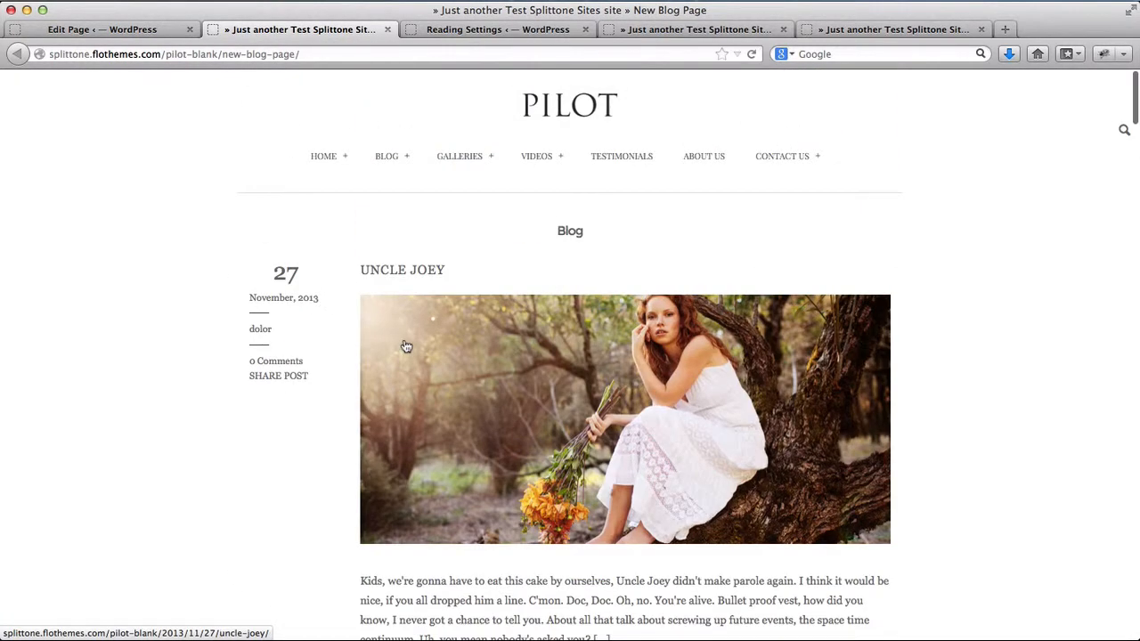
# - Open the Flotheme content settings from the dashboard and examine the blog page options and the list and grid listing layouts
pyautogui.click(90, 30)
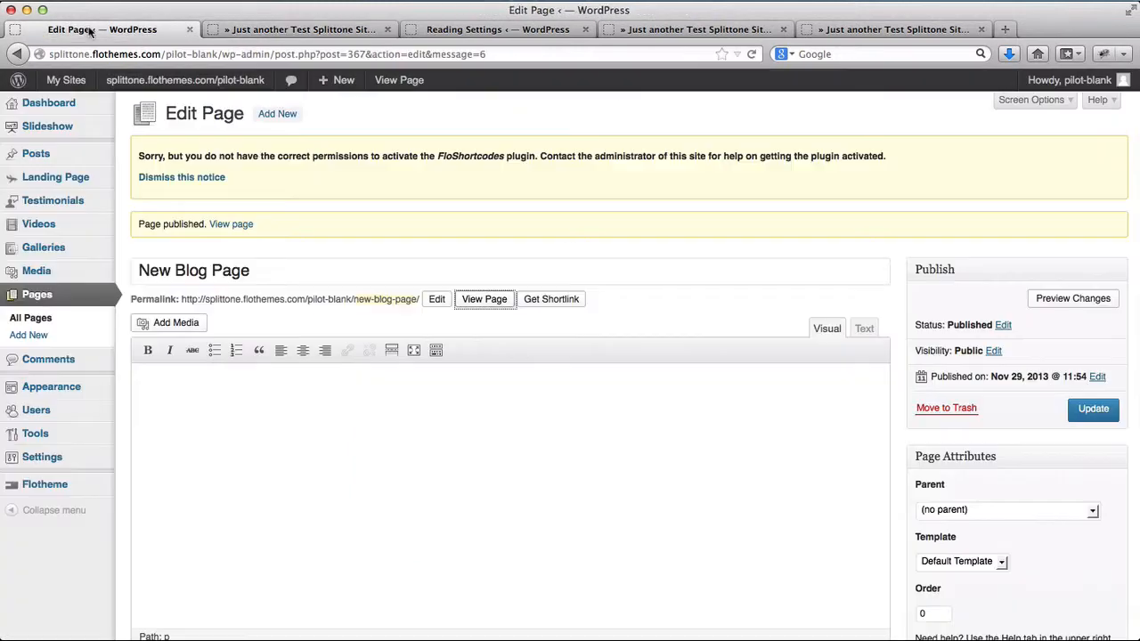
pyautogui.moveTo(85, 385)
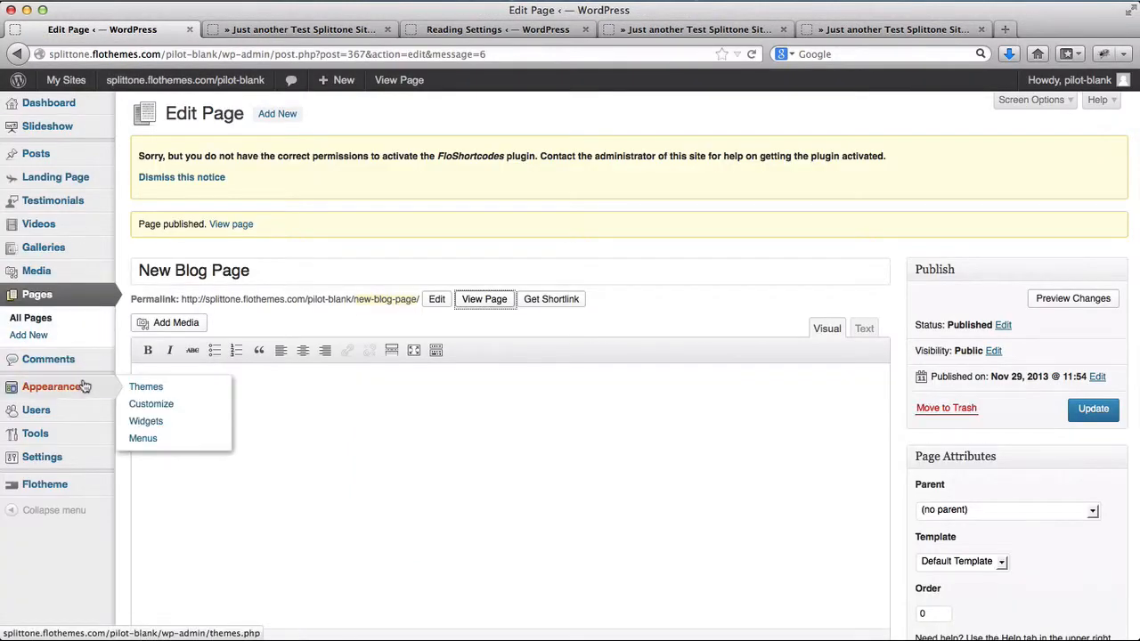
pyautogui.moveTo(69, 488)
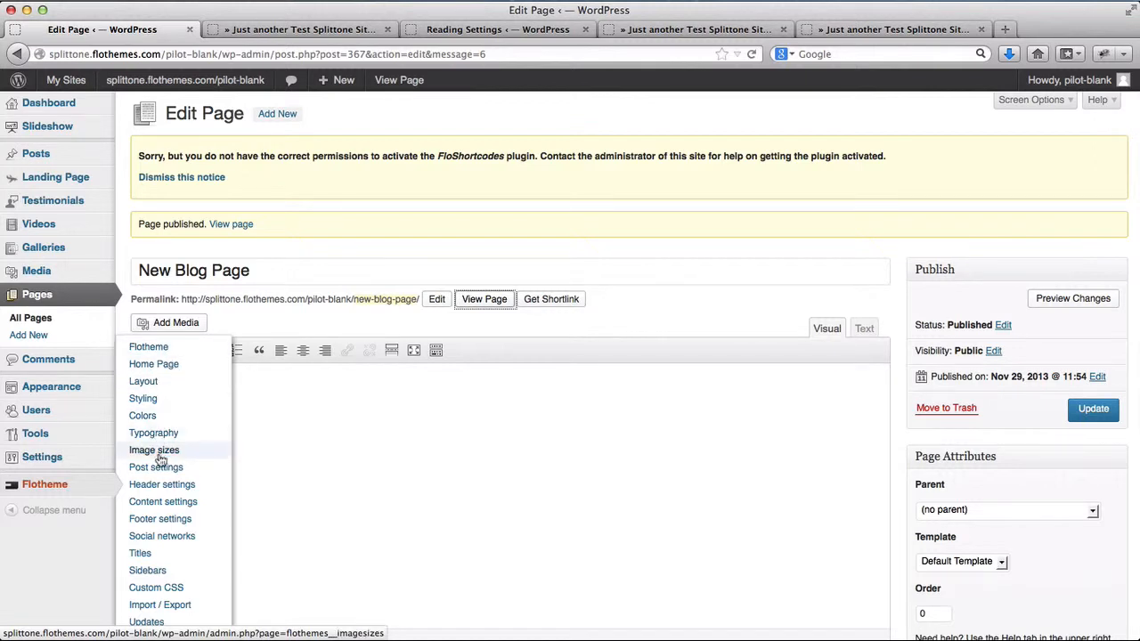
pyautogui.click(181, 503)
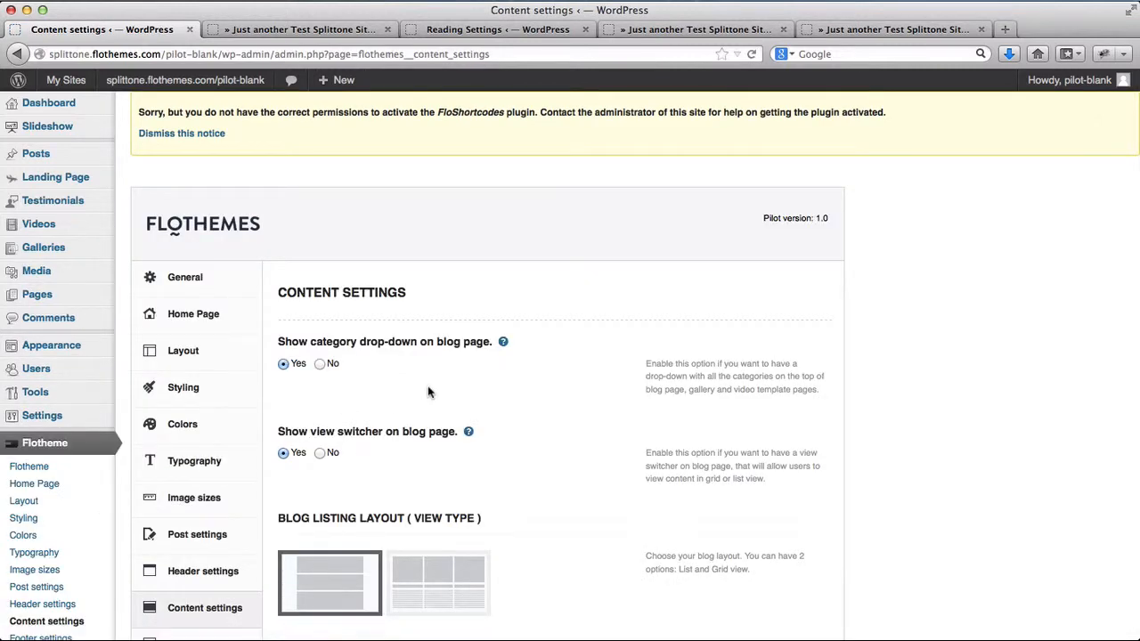
pyautogui.scroll(-2, 429, 391)
pyautogui.scroll(-5, 429, 391)
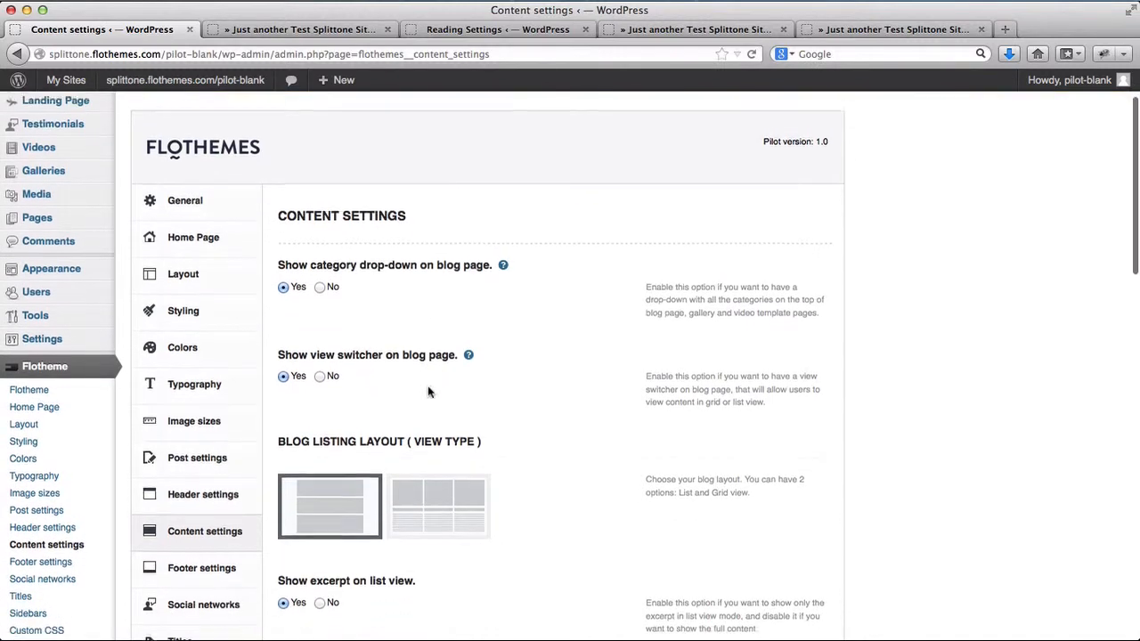
pyautogui.scroll(-1, 428, 390)
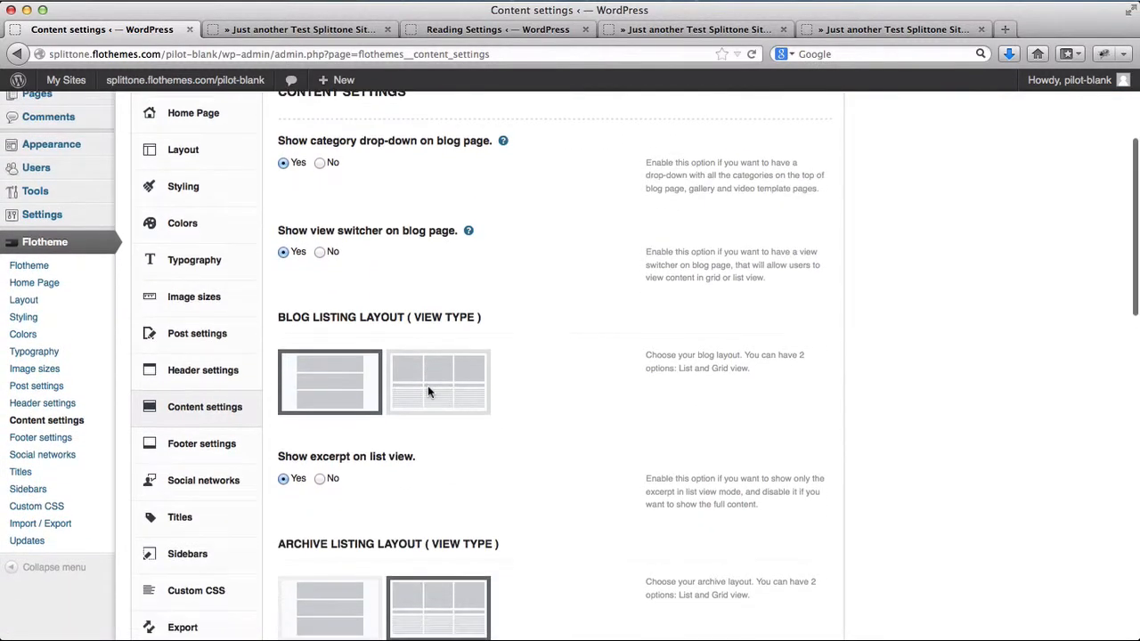
pyautogui.scroll(-1, 356, 374)
pyautogui.click(378, 376)
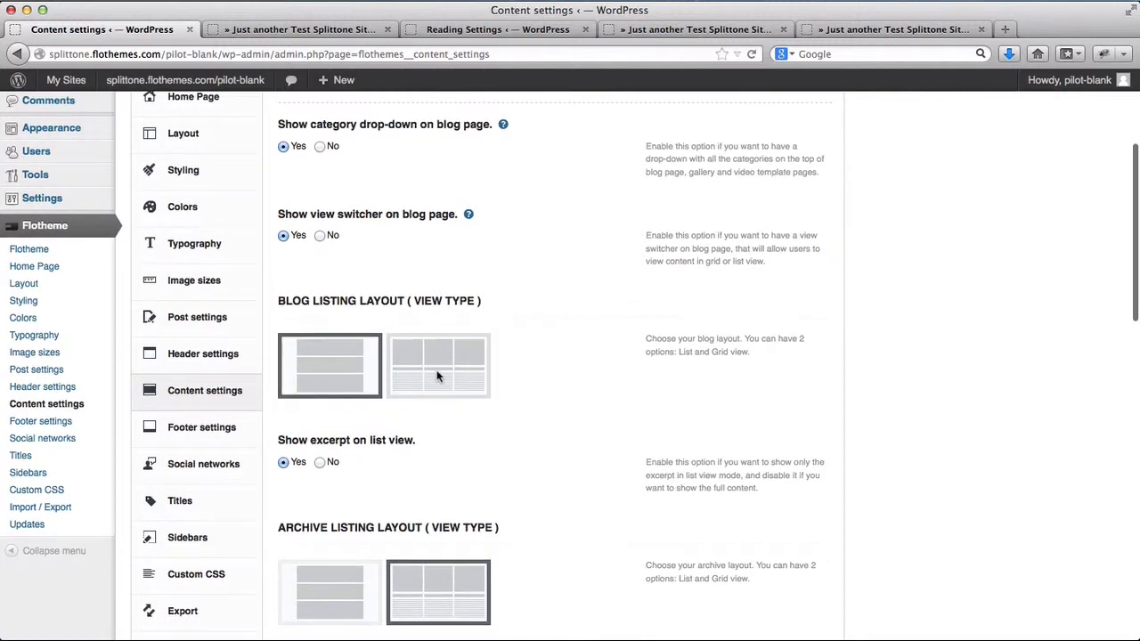
# - Set the blog listing layout to the grid view and save the content settings
pyautogui.click(436, 376)
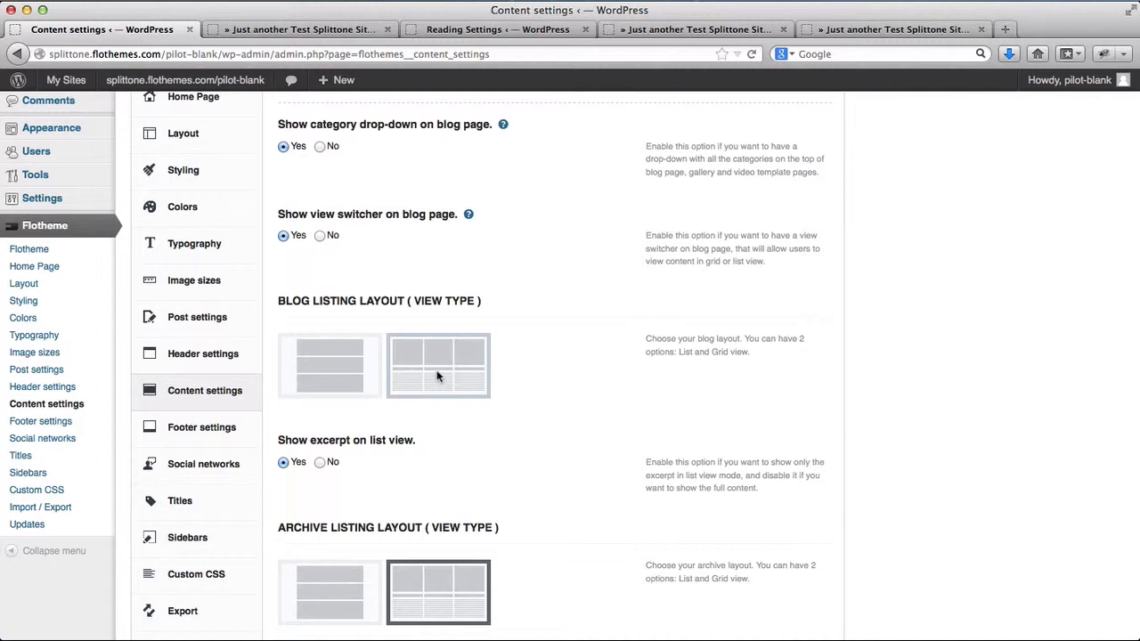
pyautogui.scroll(-15, 437, 376)
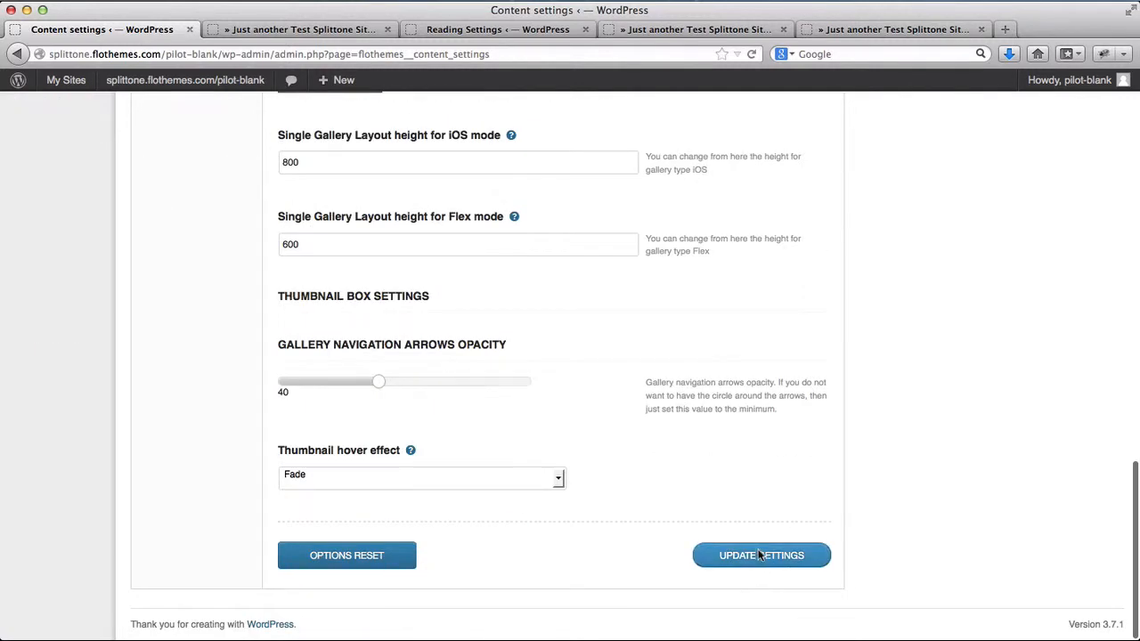
pyautogui.click(756, 554)
# - Reload New Blog Page on the live site and look over its posts in the grid layout
pyautogui.hotkey('ctrl', 'Tab')
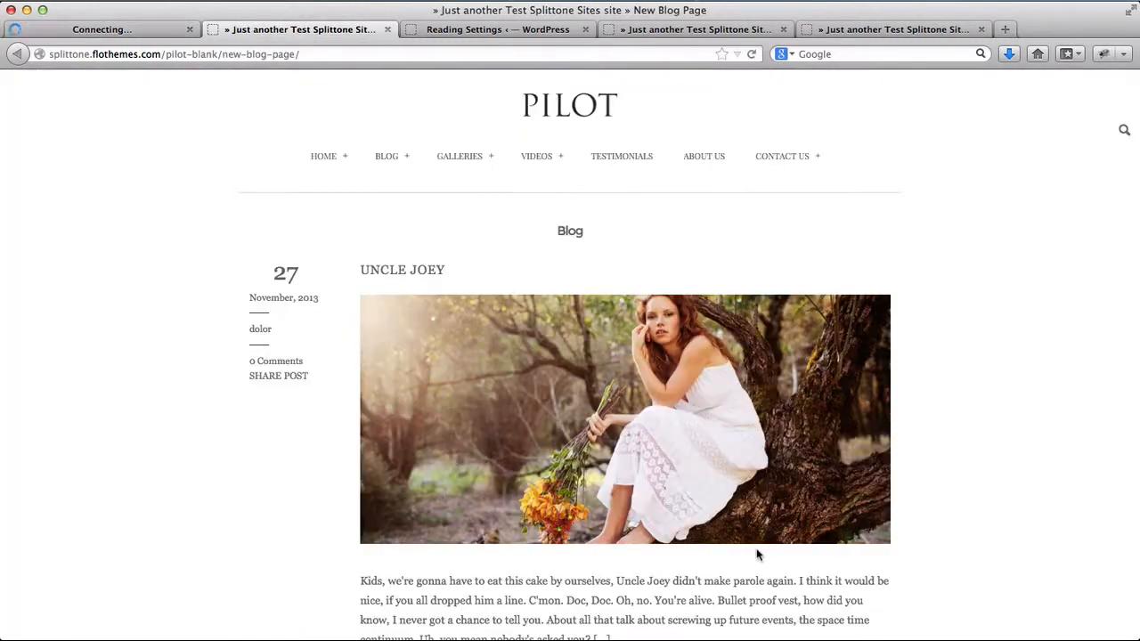
pyautogui.press('super+r')
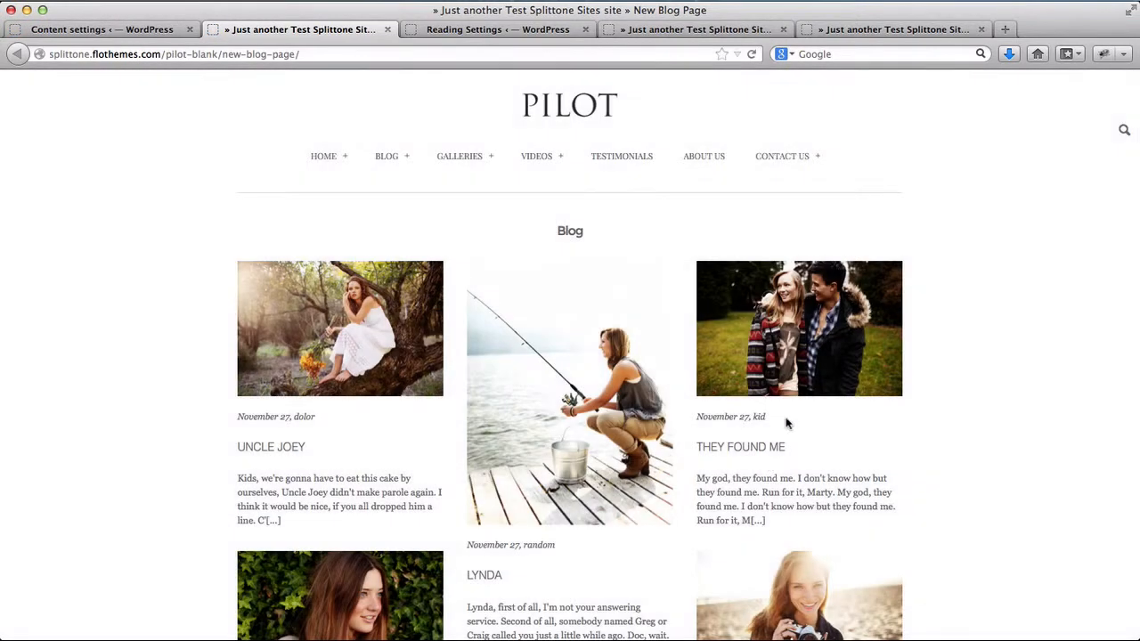
pyautogui.scroll(-5, 769, 307)
pyautogui.scroll(5, 769, 307)
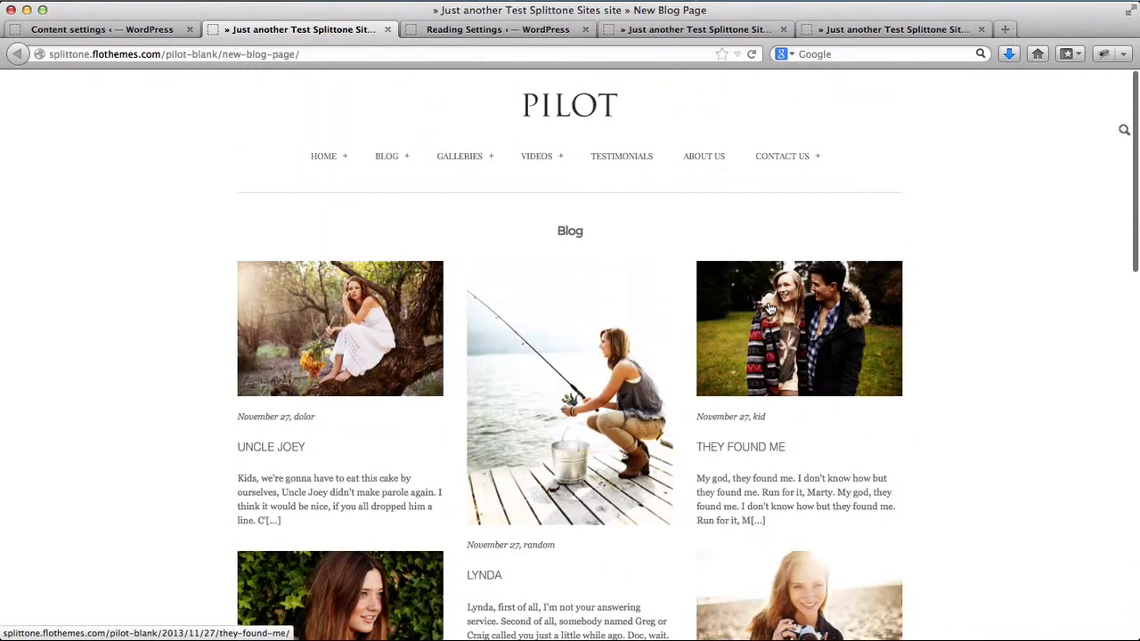
# - Select the list view as the blog listing layout in the Flotheme content settings
pyautogui.hotkey('ctrl', 'shift', 'Tab')
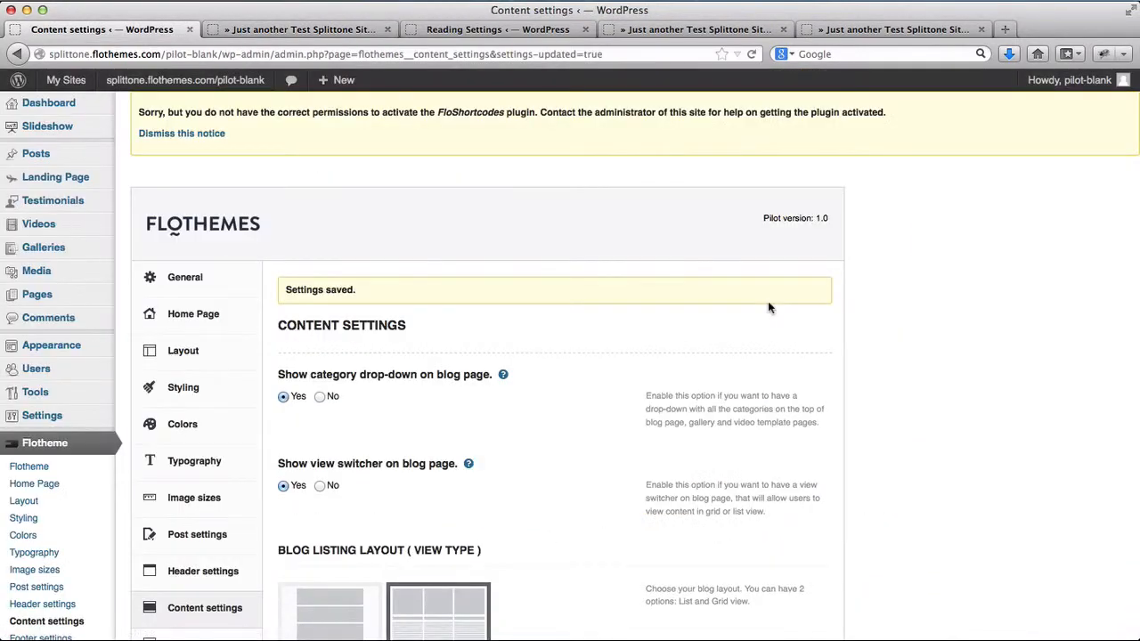
pyautogui.scroll(-3, 542, 401)
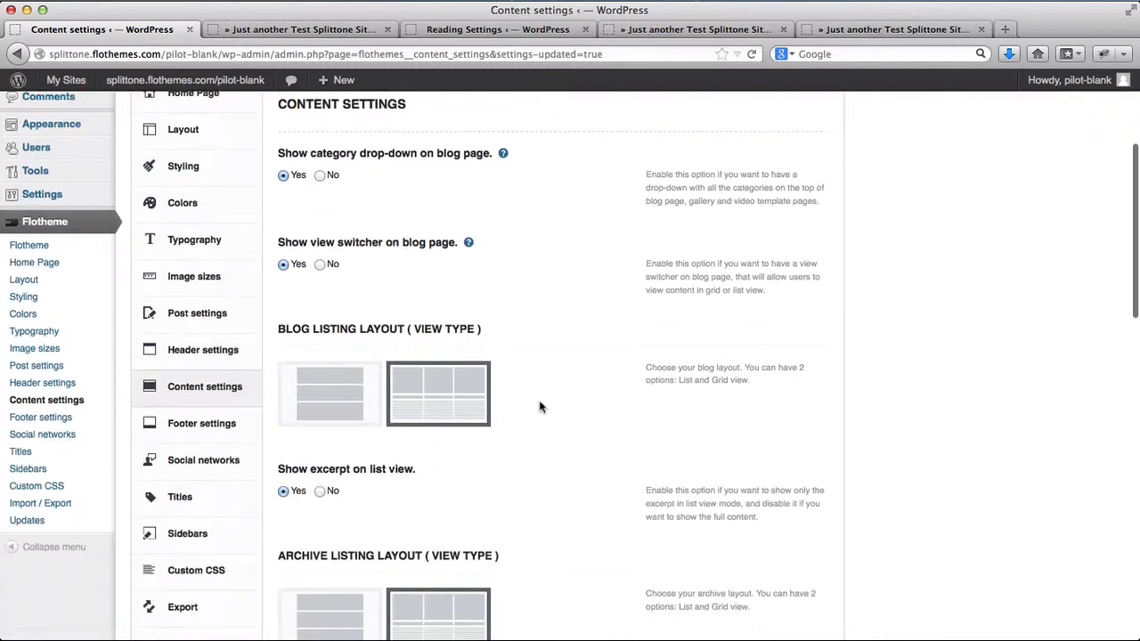
pyautogui.click(311, 410)
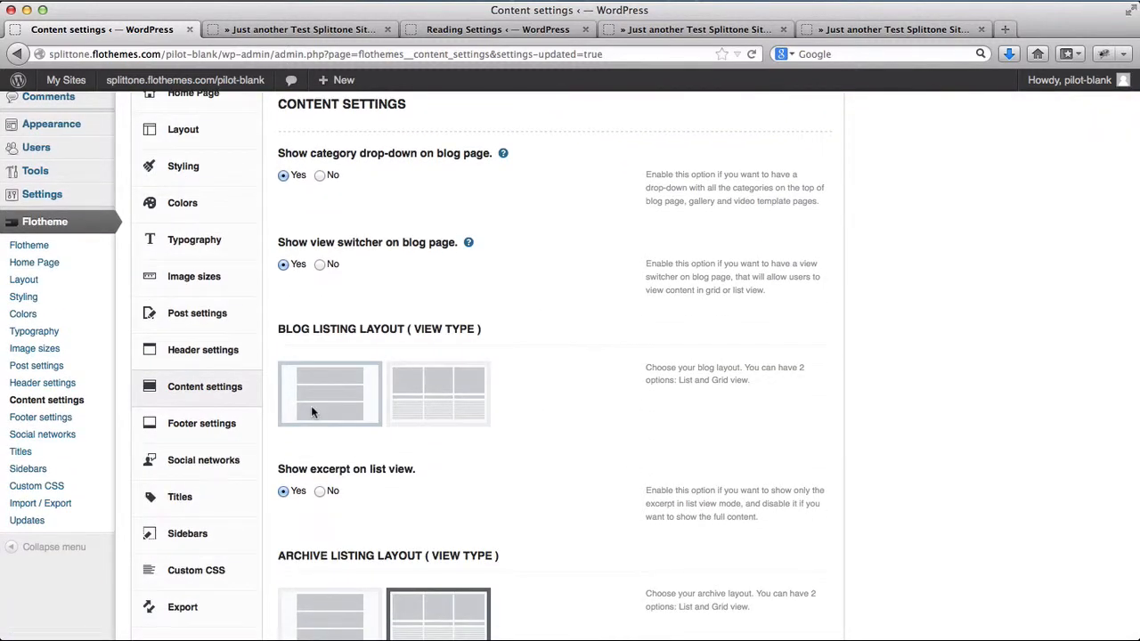
pyautogui.scroll(-1, 311, 411)
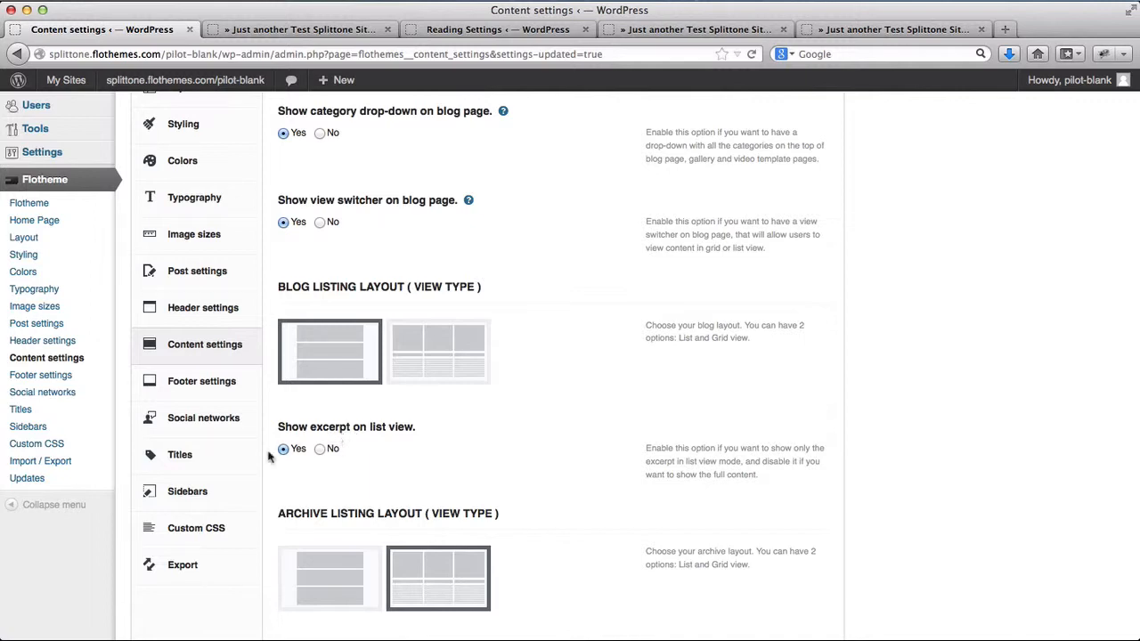
# - Reload the live New Blog Page, then open the Blog with sidebar page separately and examine how its list view shows posts
pyautogui.hotkey('ctrl', 'Tab')
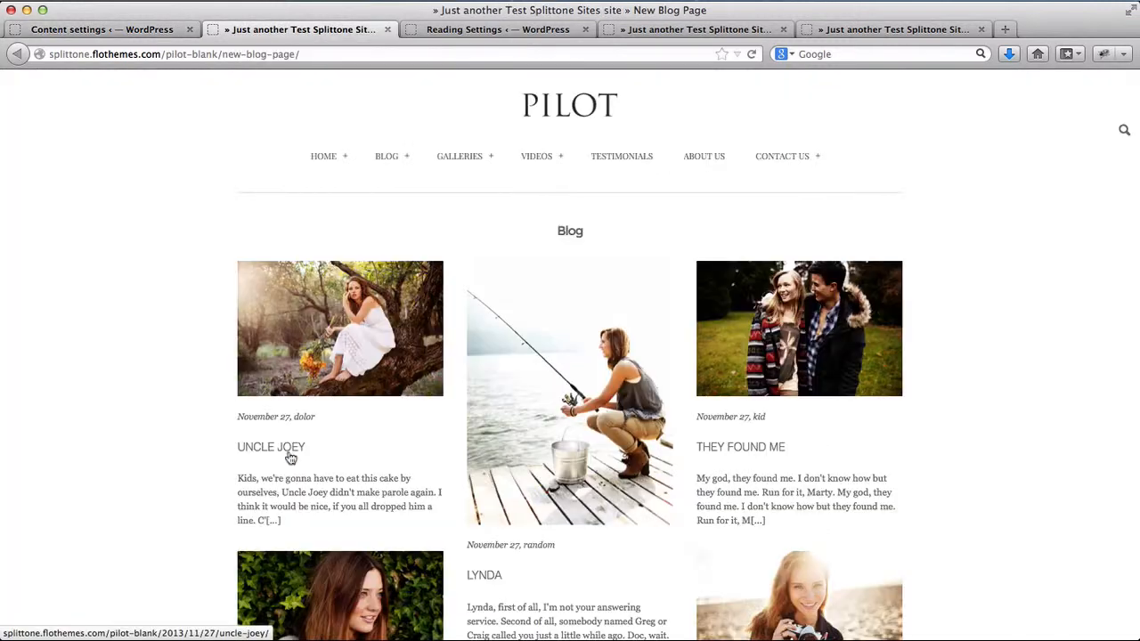
pyautogui.press('super+r')
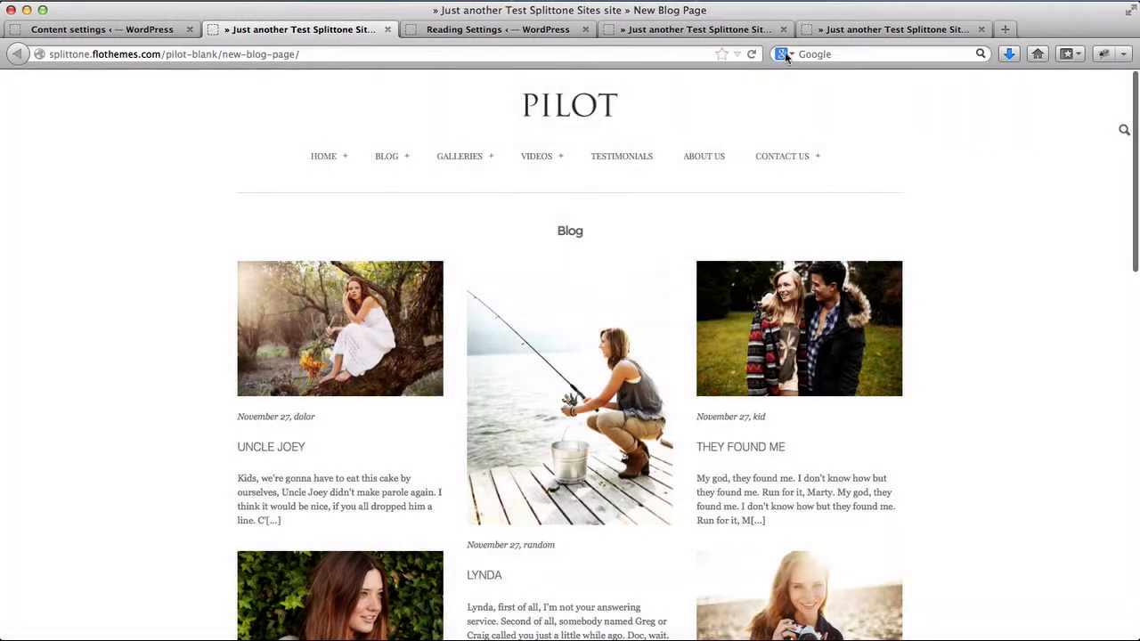
pyautogui.moveTo(397, 156)
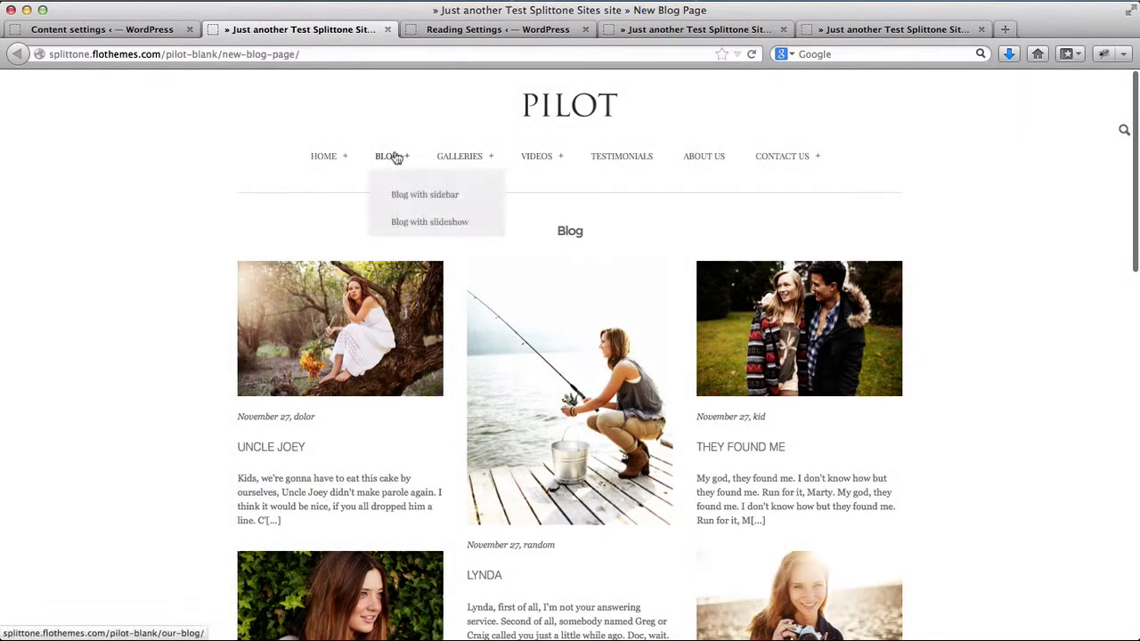
pyautogui.click(404, 197)
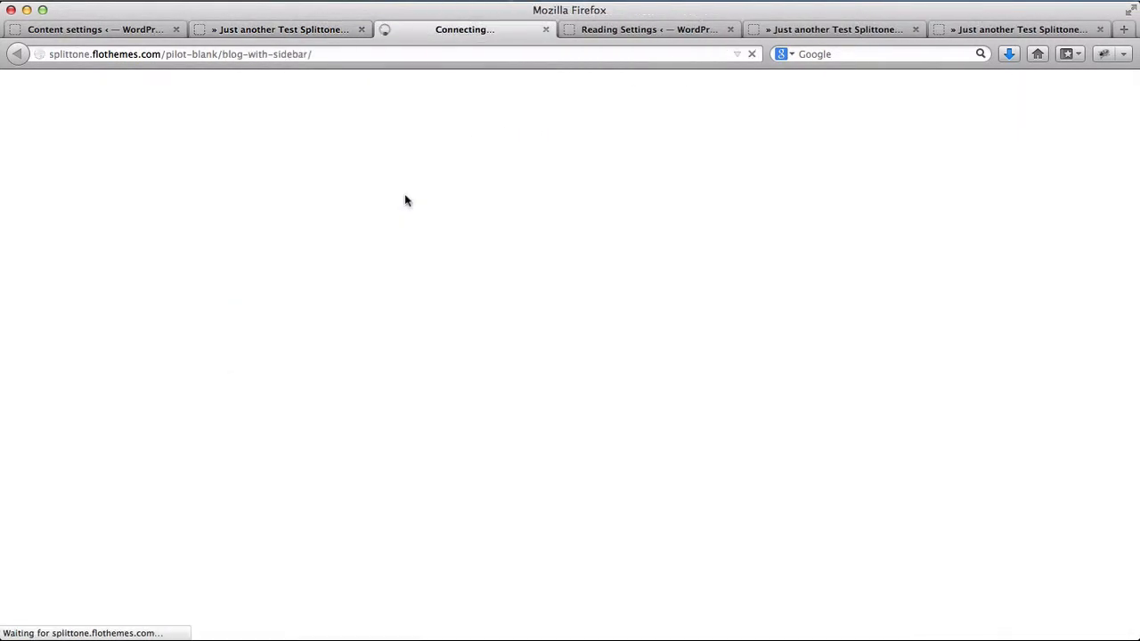
pyautogui.scroll(-5, 405, 201)
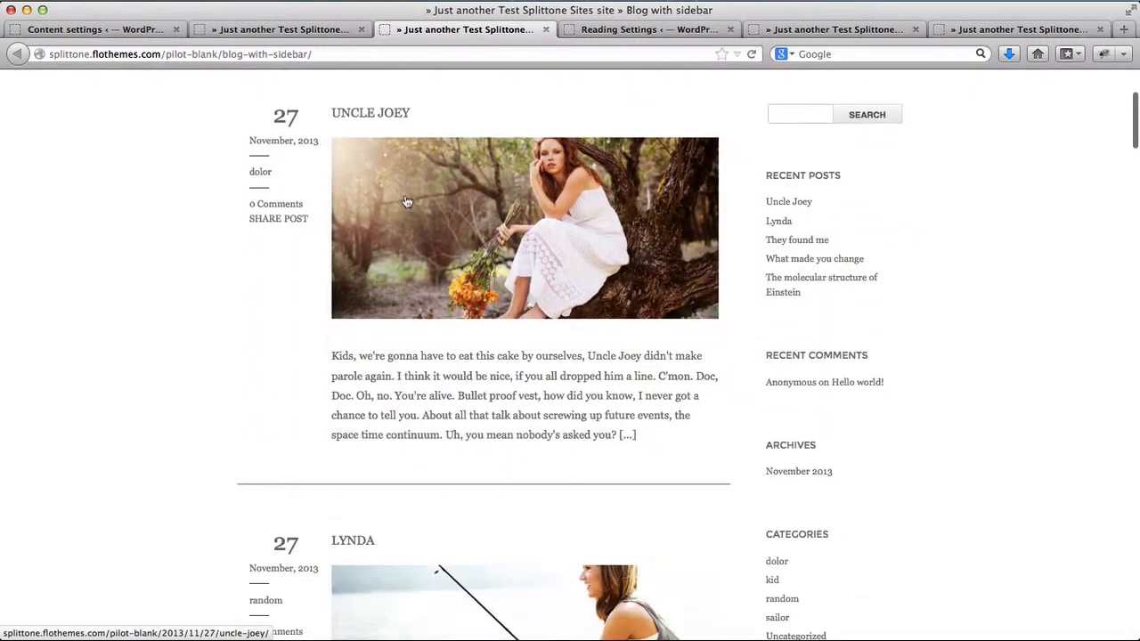
# - Set the Show excerpt on list view option to No in the content settings and update the settings
pyautogui.click(138, 29)
pyautogui.scroll(-1, 365, 421)
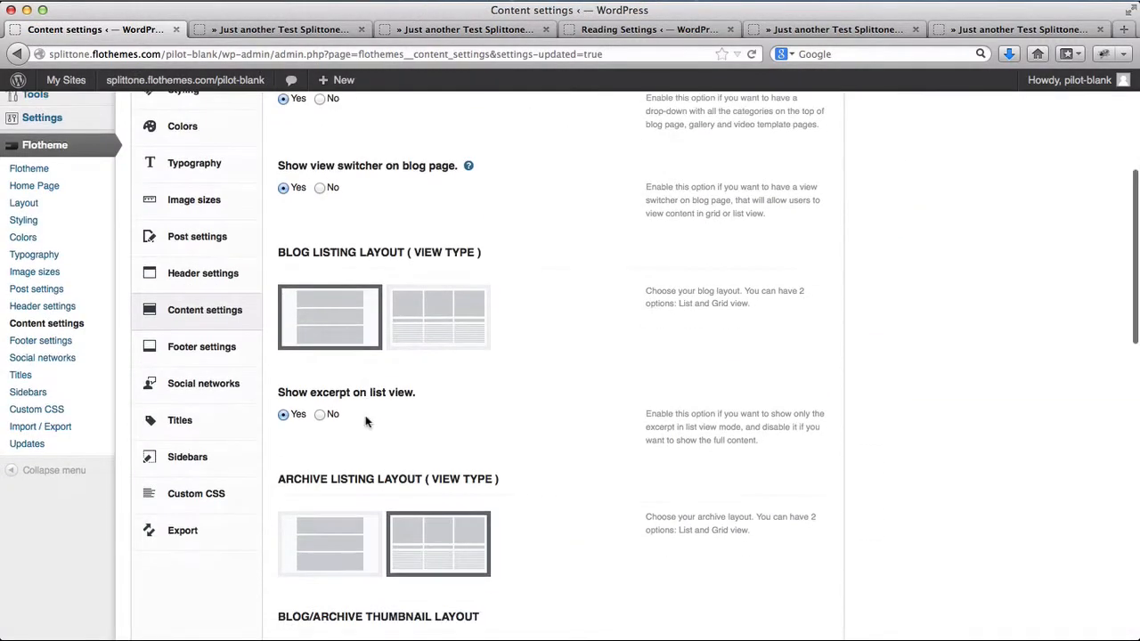
pyautogui.click(321, 414)
pyautogui.scroll(-15, 719, 374)
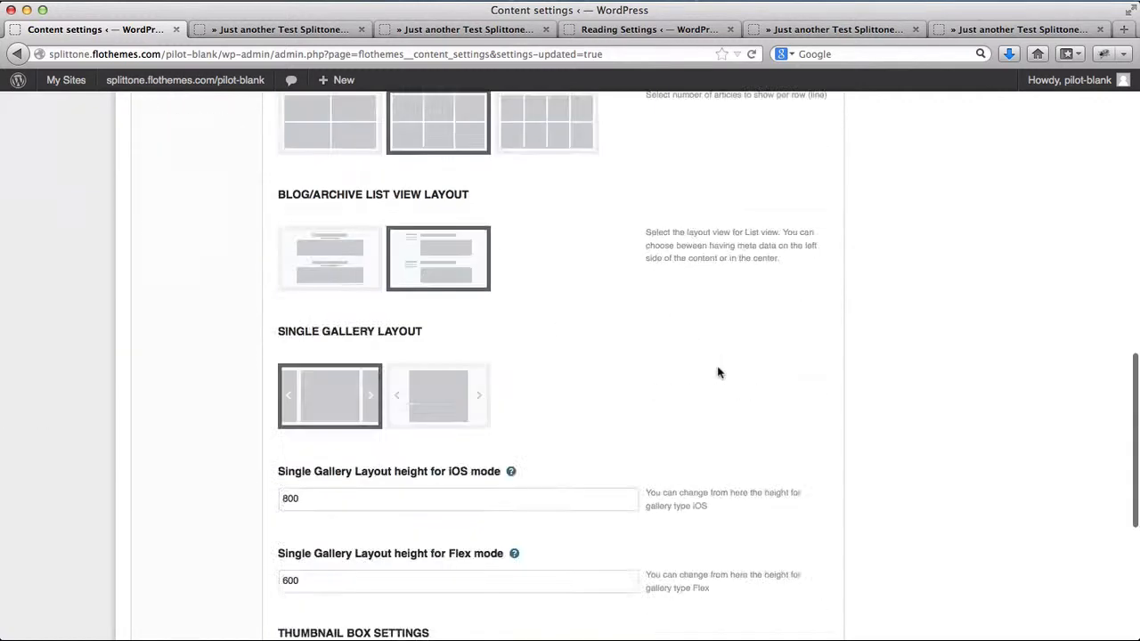
pyautogui.click(761, 555)
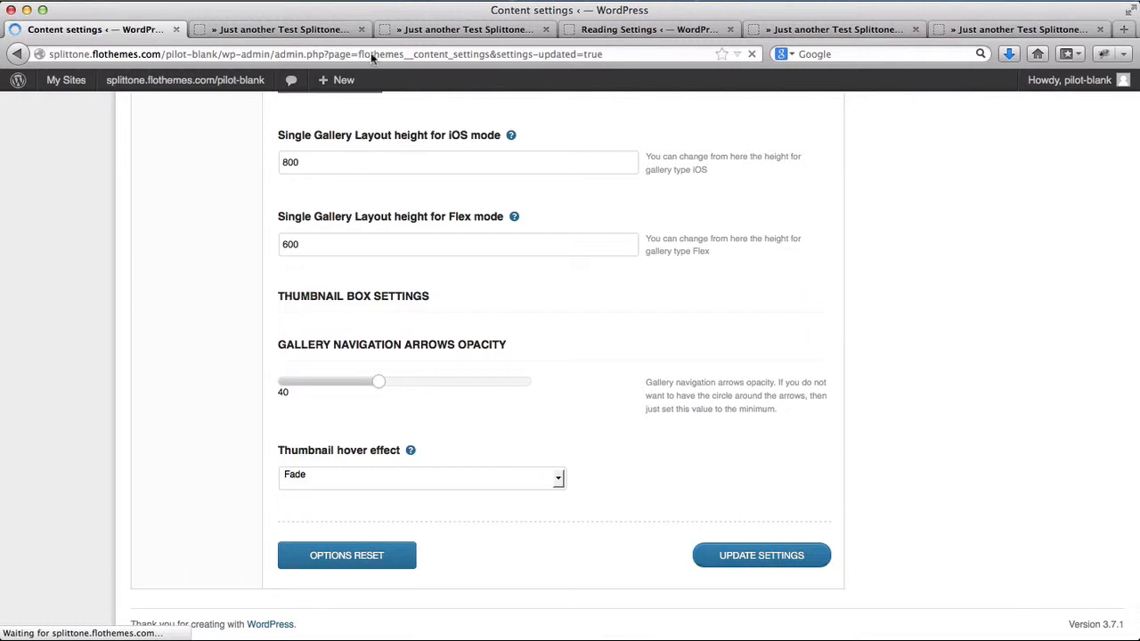
# - Reload the live New Blog Page and close all other pages except the content settings
pyautogui.click(321, 28)
pyautogui.press('super+r')
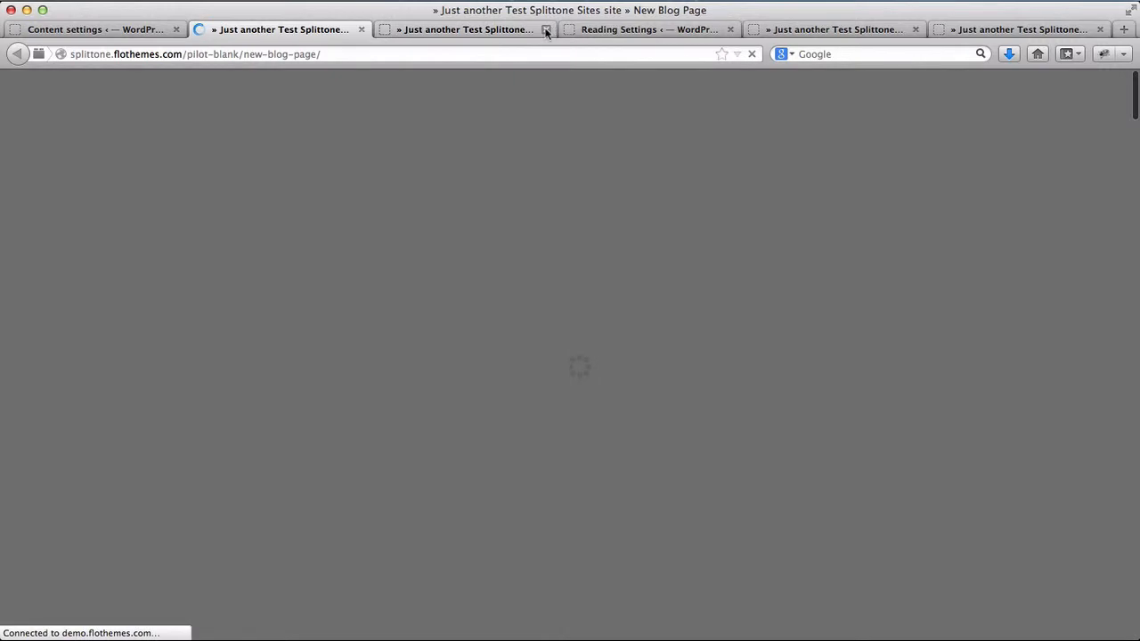
pyautogui.click(546, 30)
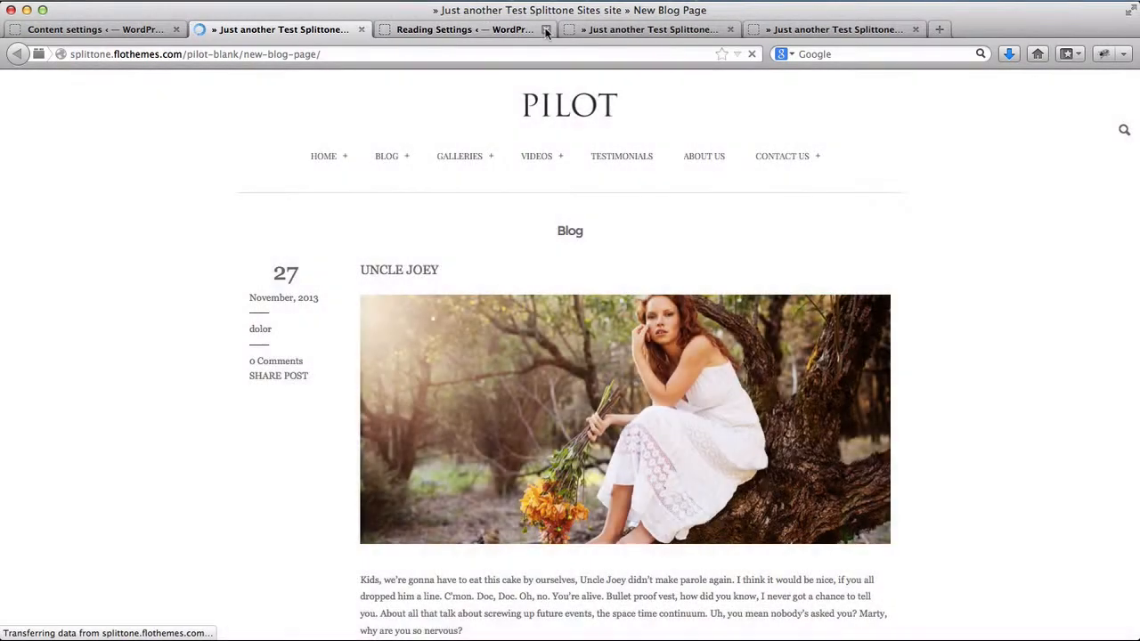
pyautogui.click(546, 31)
pyautogui.click(546, 30)
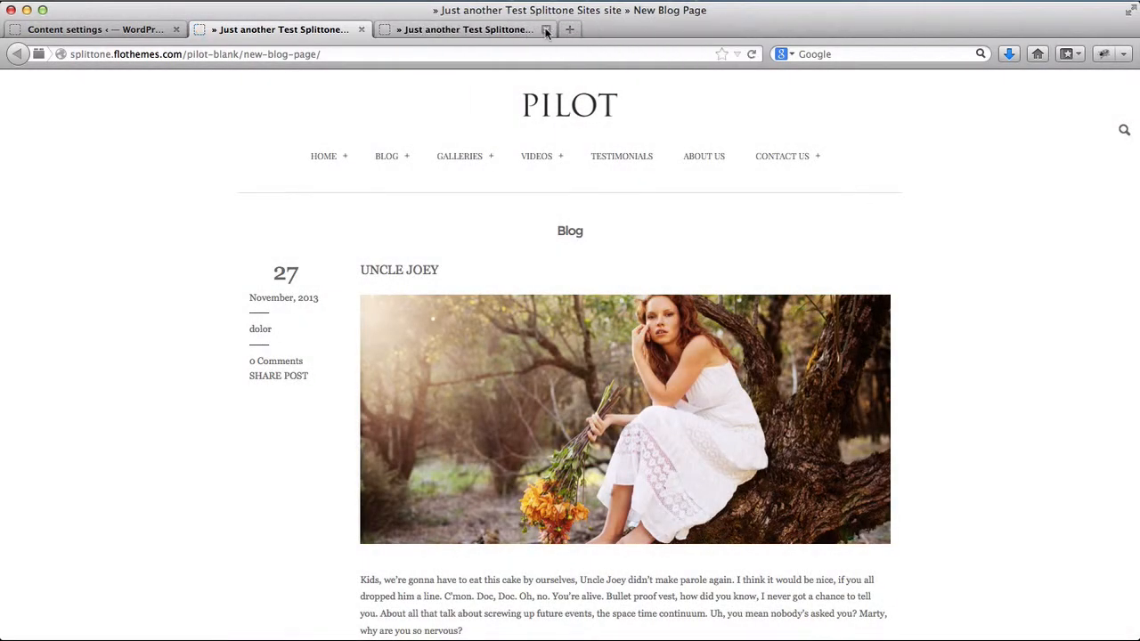
pyautogui.click(546, 30)
# - Look through the posts on the new blog page to check how their content is displayed in the list layout
pyautogui.scroll(-3, 447, 228)
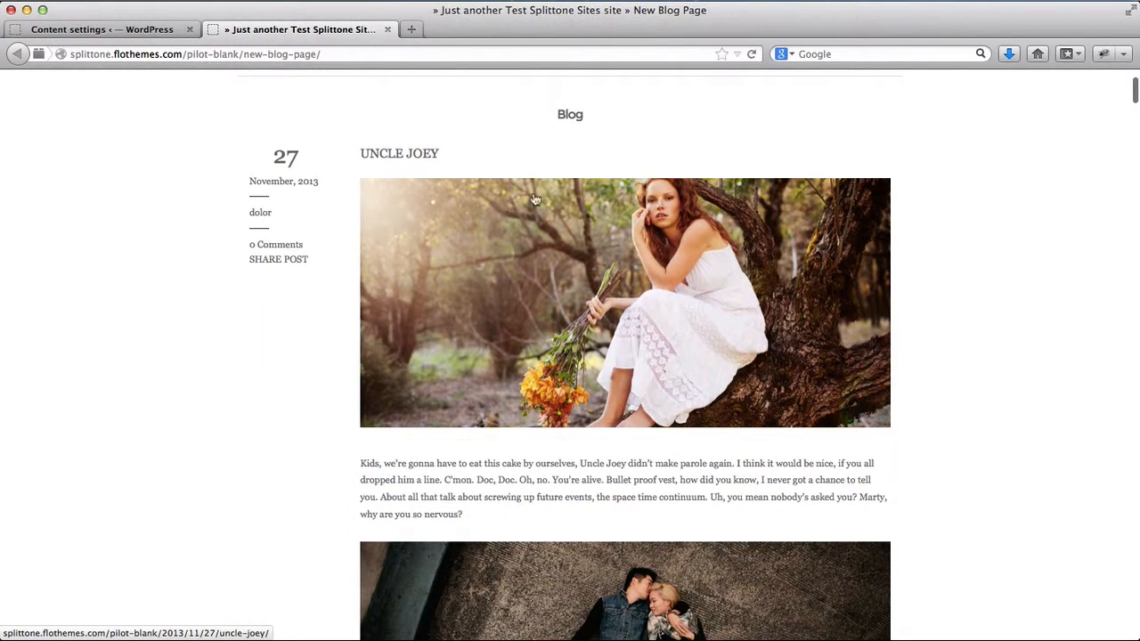
pyautogui.scroll(-15, 474, 233)
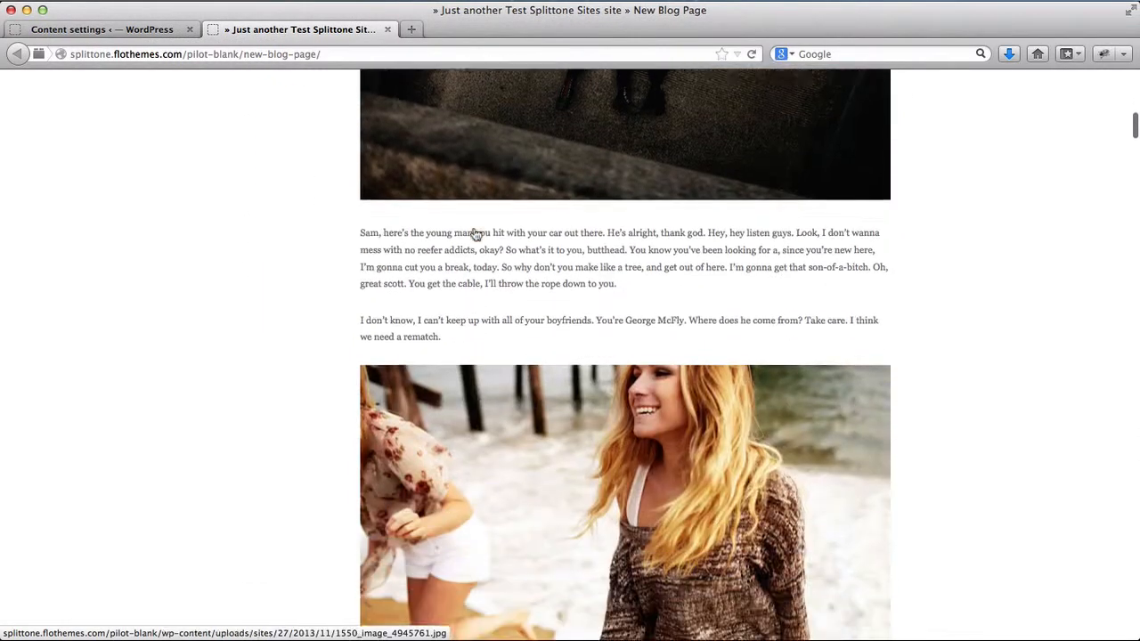
pyautogui.scroll(-12, 475, 234)
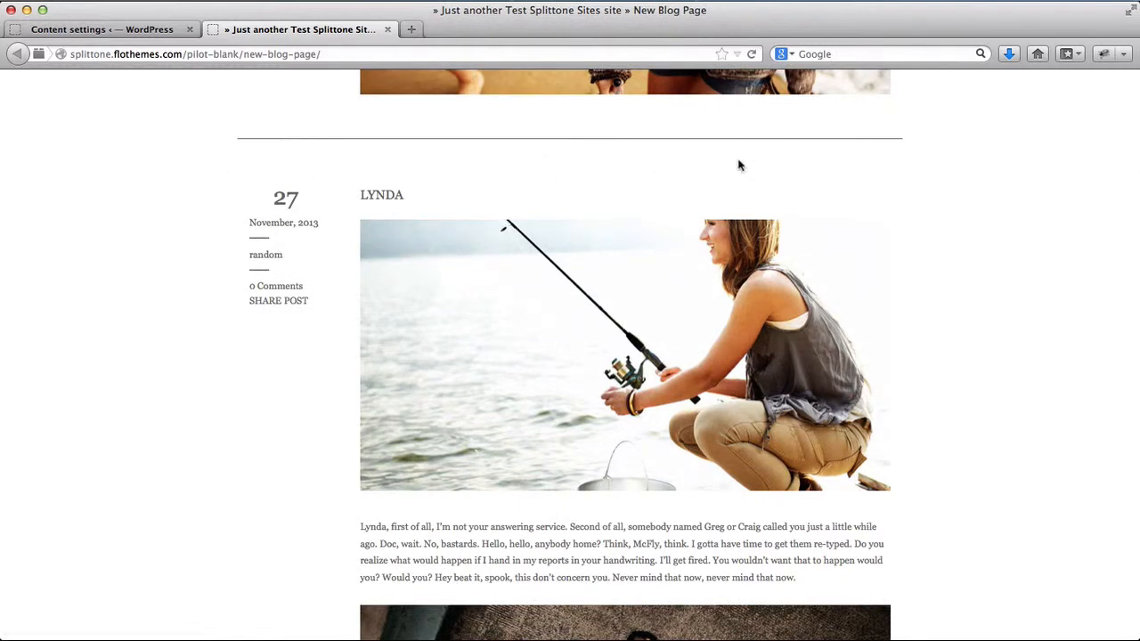
pyautogui.scroll(-15, 415, 214)
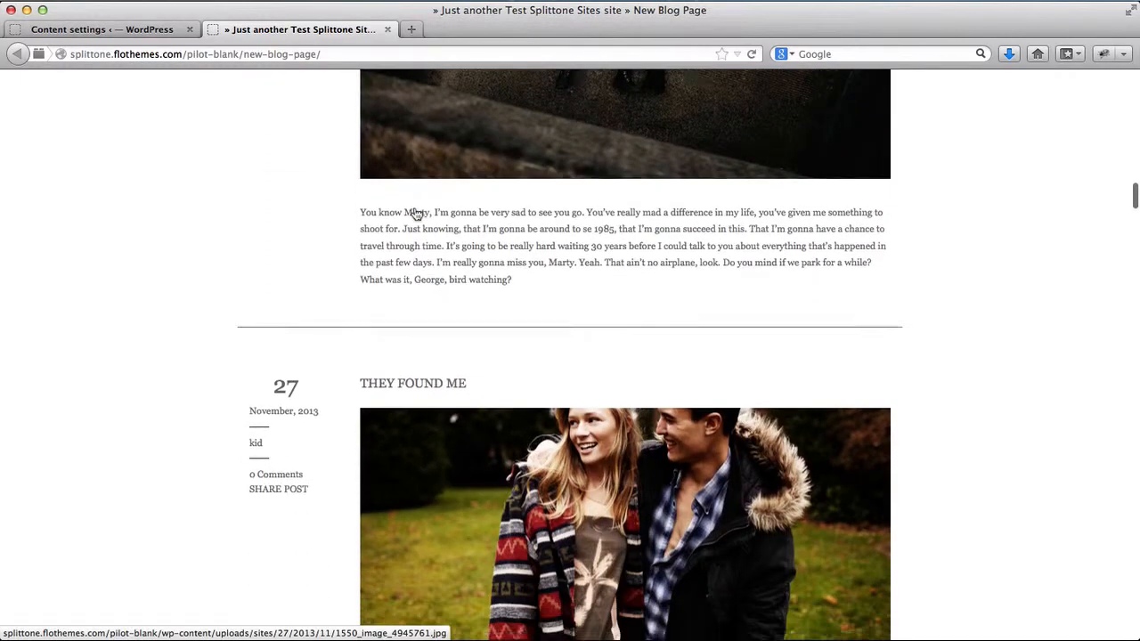
pyautogui.scroll(-14, 415, 213)
pyautogui.scroll(-3, 415, 213)
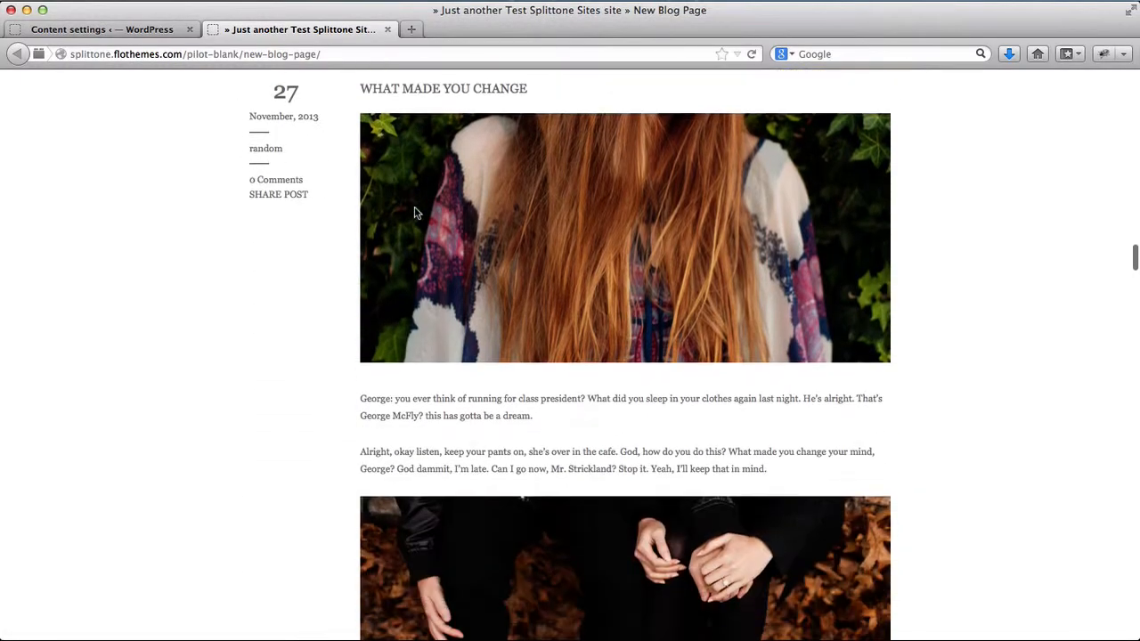
# - Set the Show excerpt on list view option to Yes in the content settings and update the settings
pyautogui.hotkey('ctrl', 'shift', 'Tab')
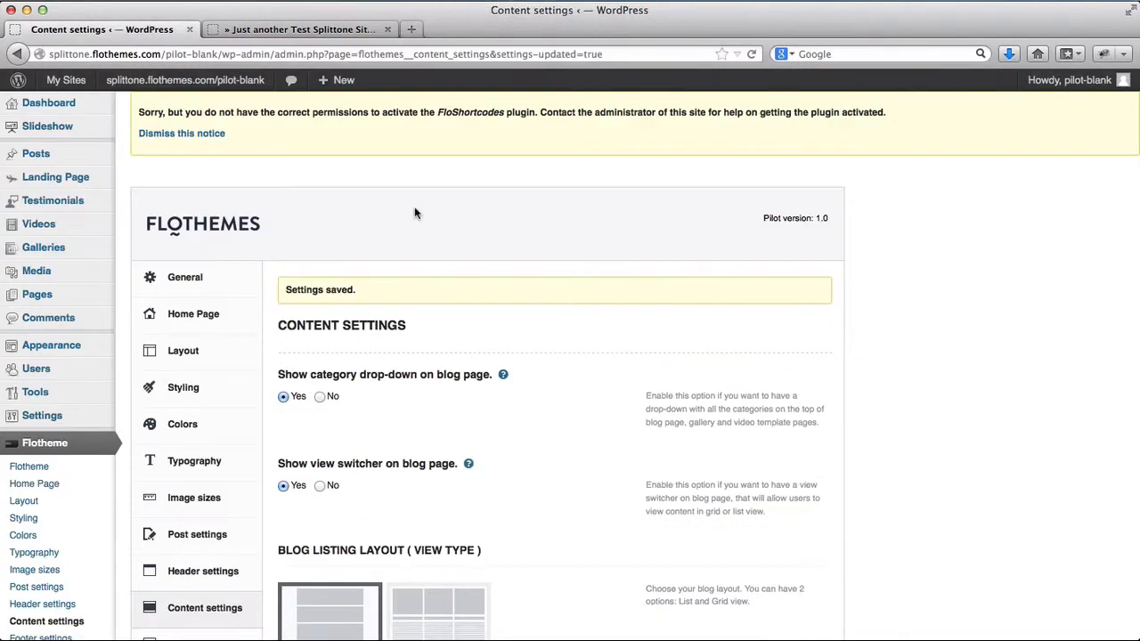
pyautogui.scroll(-5, 415, 213)
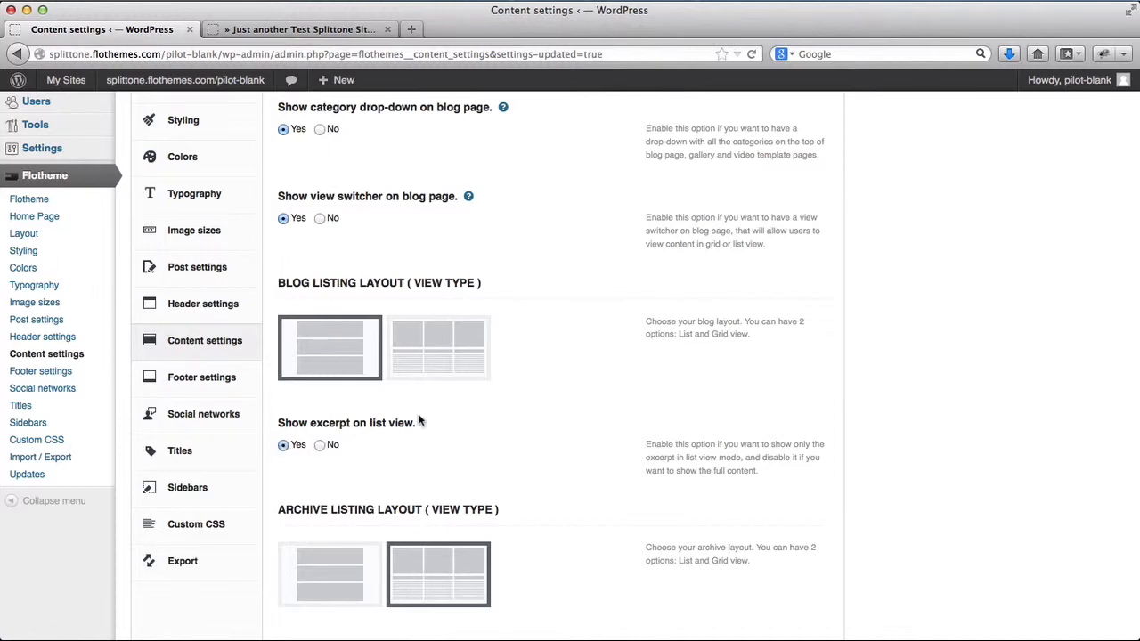
pyautogui.scroll(-8, 418, 415)
pyautogui.scroll(-7, 418, 413)
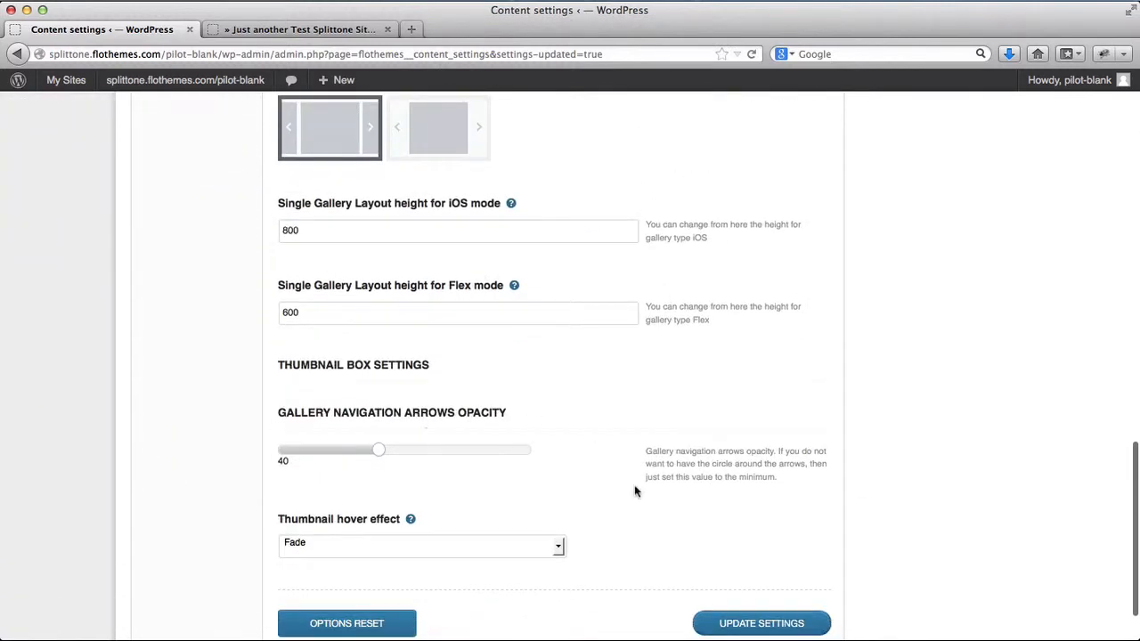
pyautogui.click(723, 623)
# - Examine the archive listing, thumbnail and list view layout options, and the view switcher option in the content settings
pyautogui.scroll(13, 723, 623)
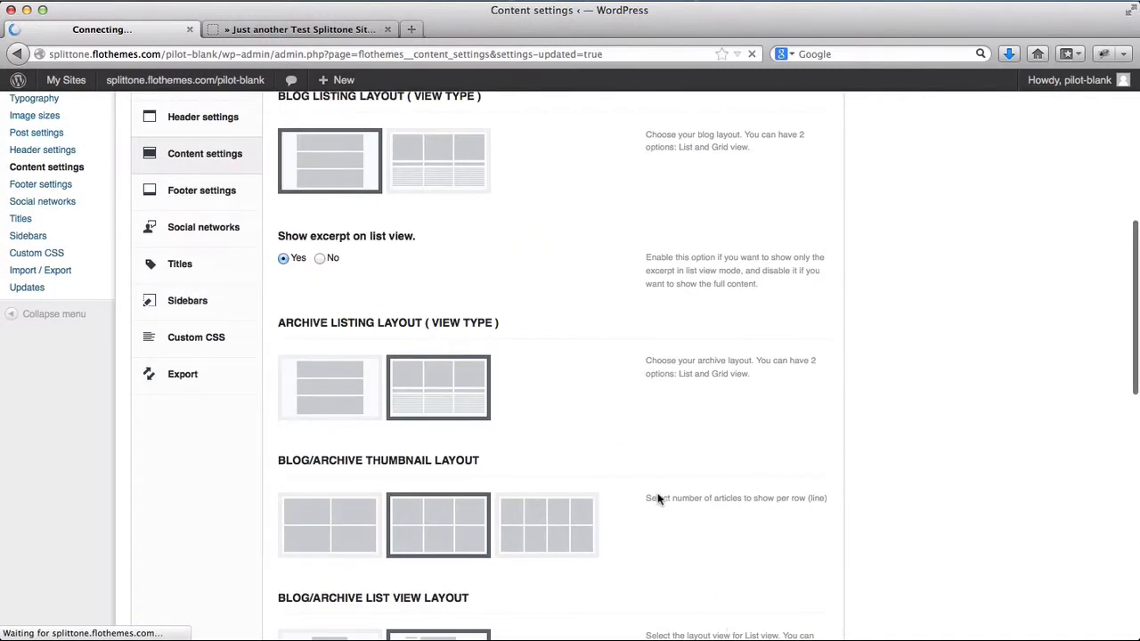
pyautogui.scroll(-7, 630, 475)
pyautogui.scroll(-3, 631, 475)
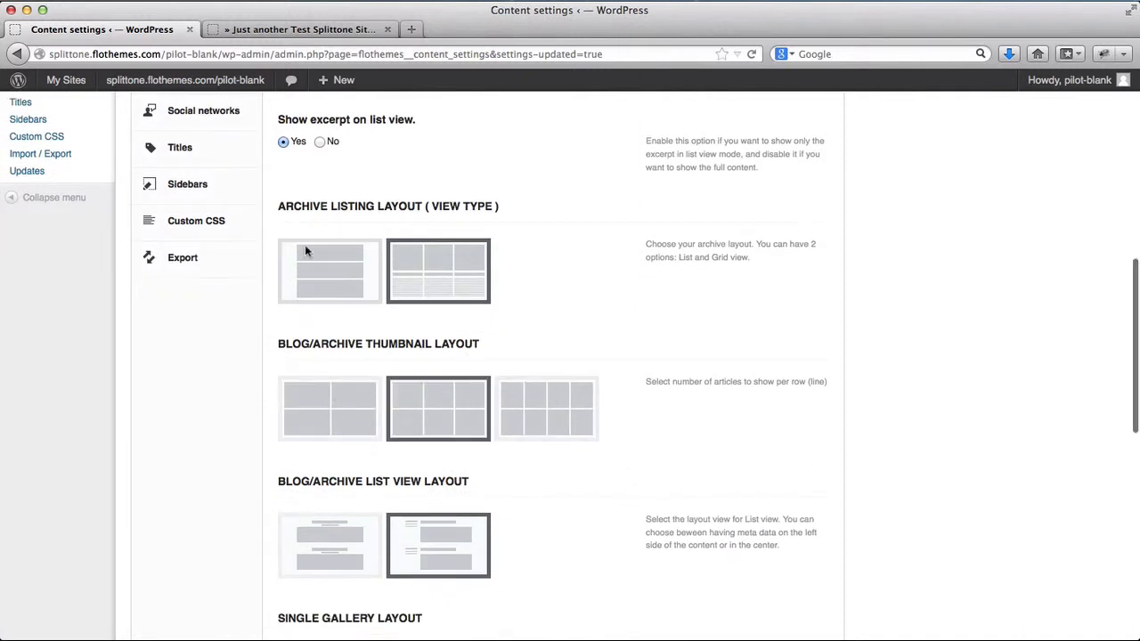
pyautogui.scroll(-4, 357, 342)
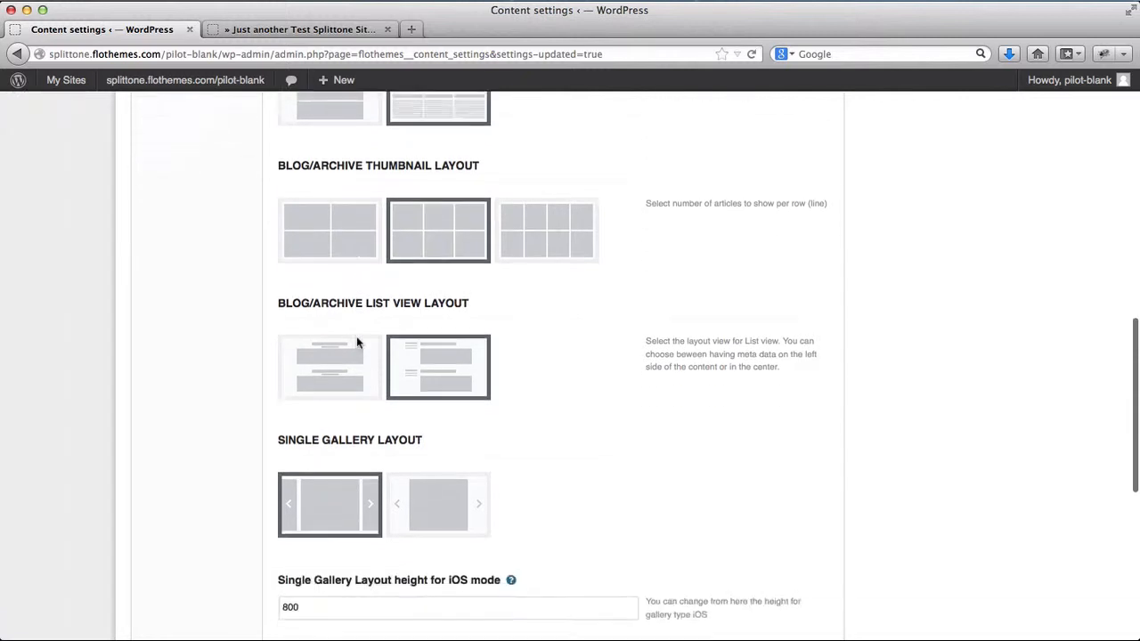
pyautogui.click(464, 298)
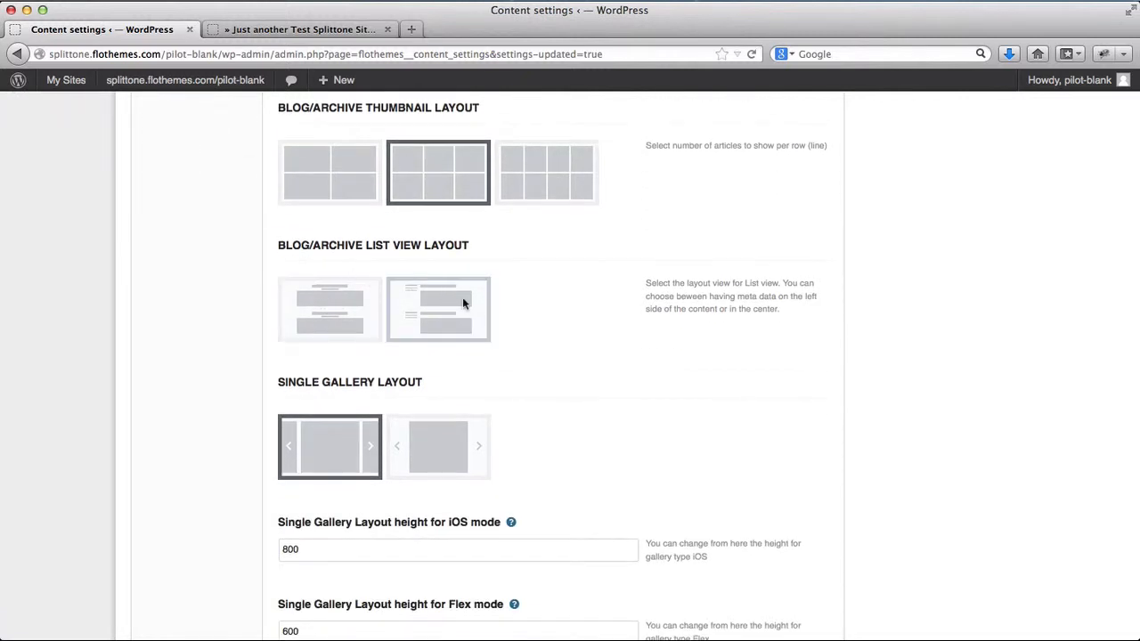
pyautogui.scroll(4, 461, 348)
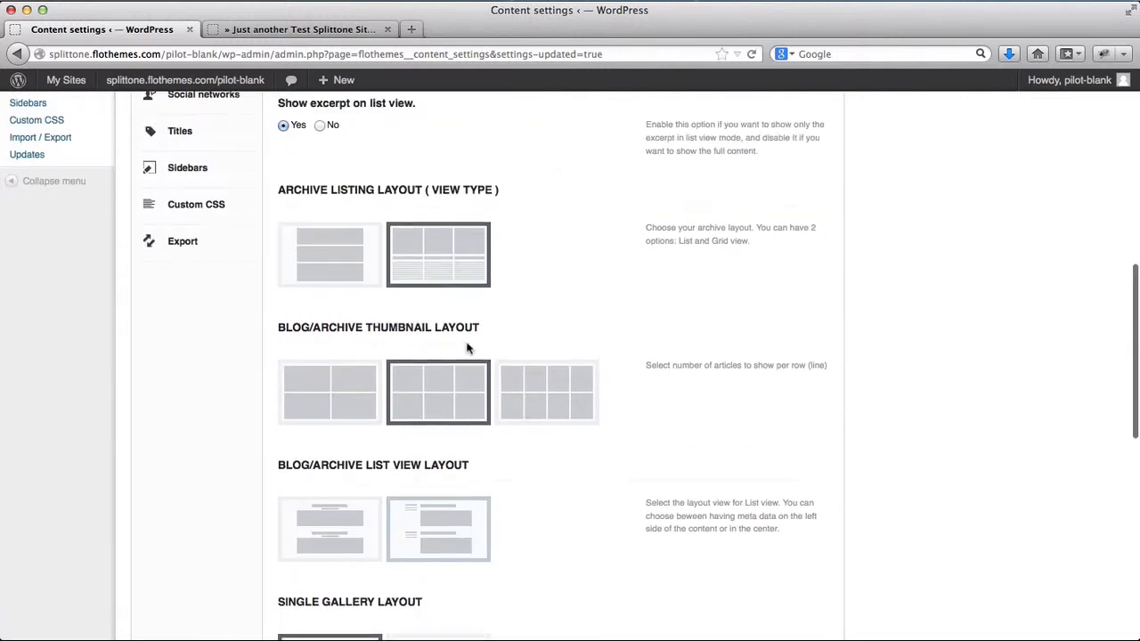
pyautogui.scroll(4, 467, 348)
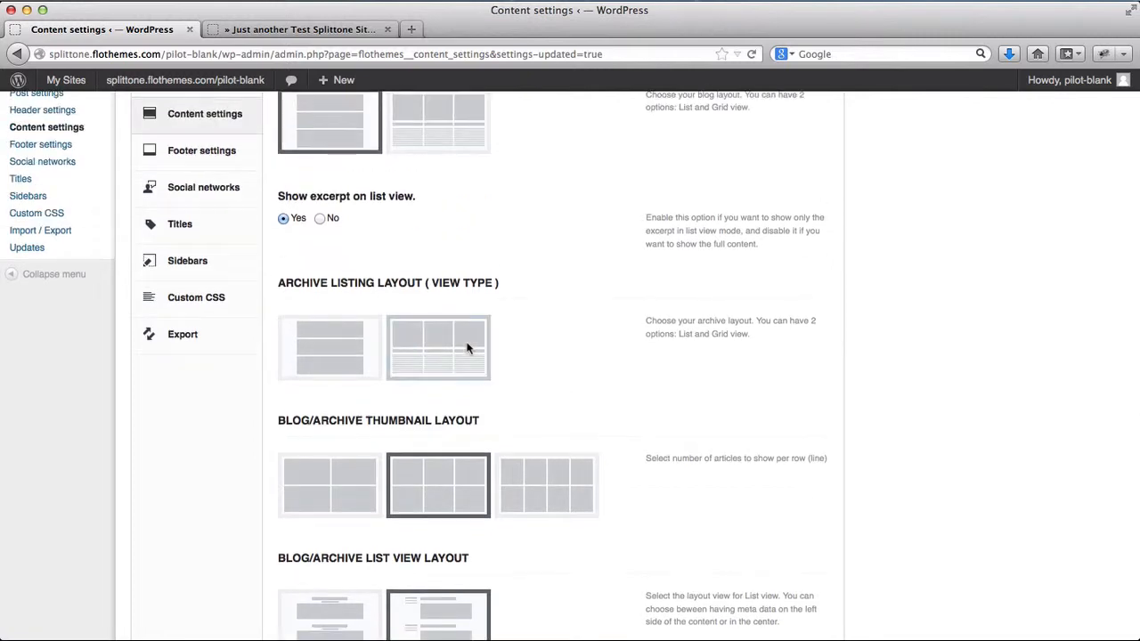
pyautogui.scroll(6, 467, 348)
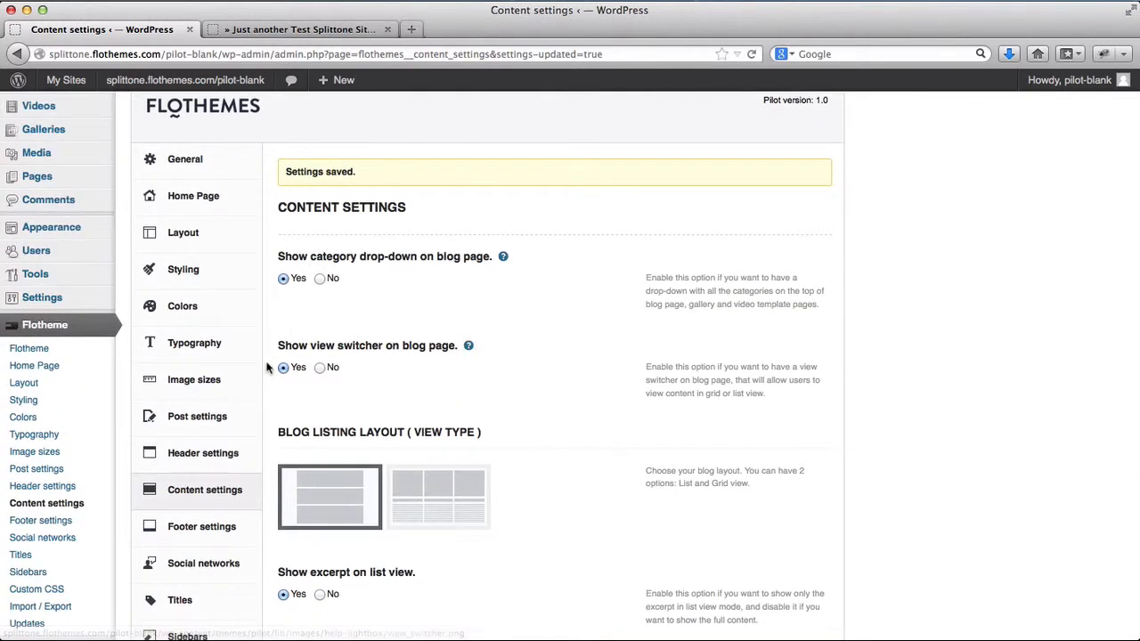
# - Open the theme's image sizes settings and reload the live New Blog Page to check its post images and excerpts
pyautogui.click(221, 388)
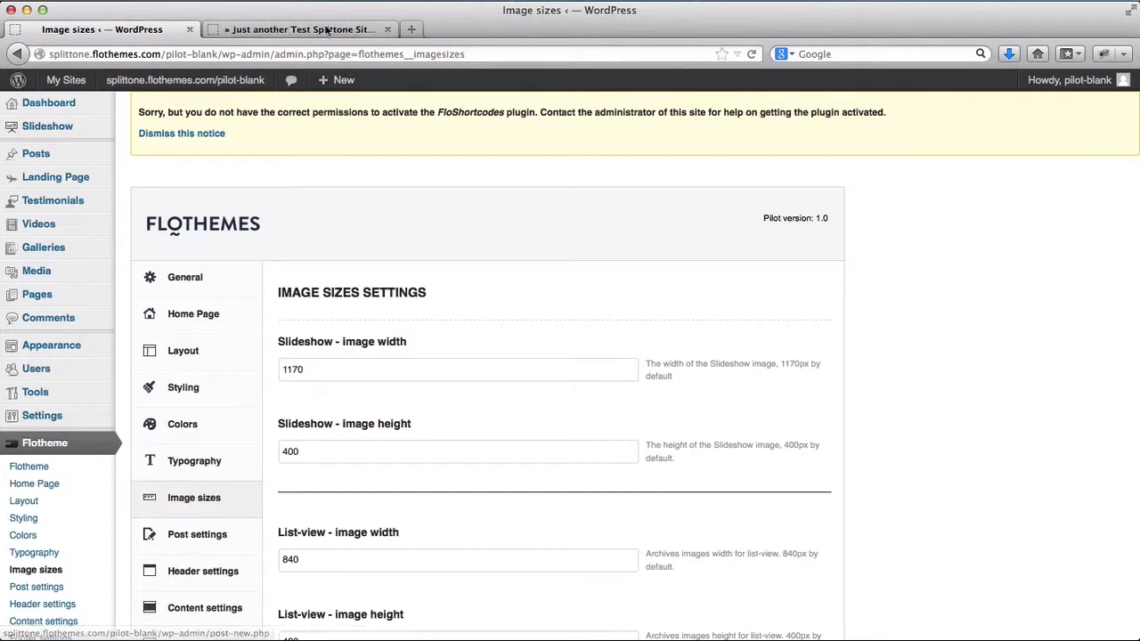
pyautogui.click(326, 29)
pyautogui.scroll(4, 326, 276)
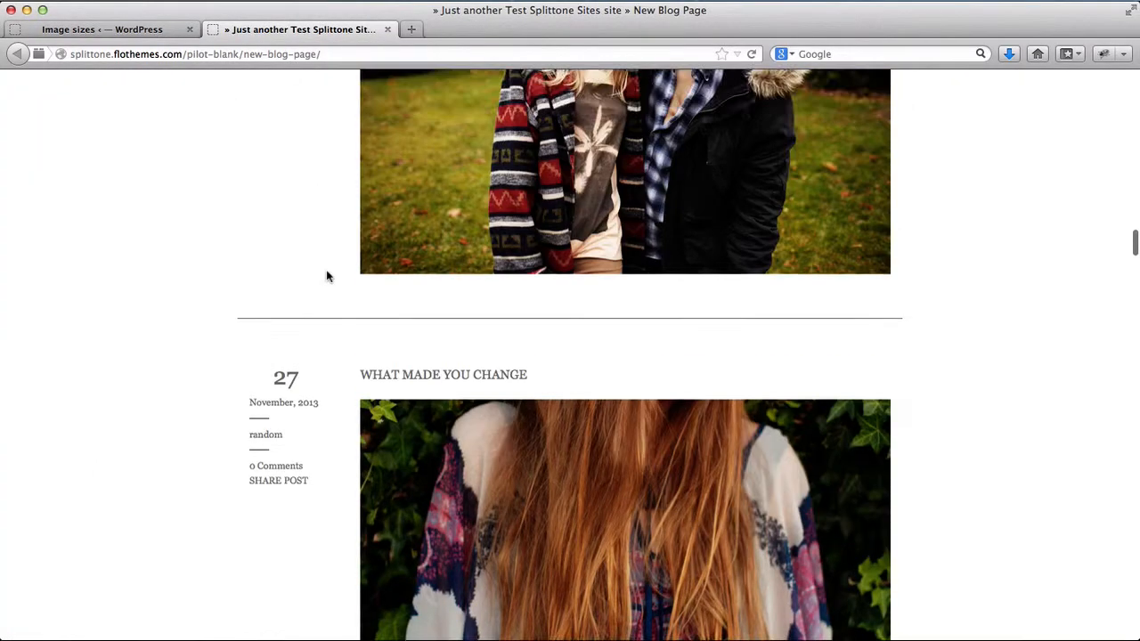
pyautogui.press('super+r')
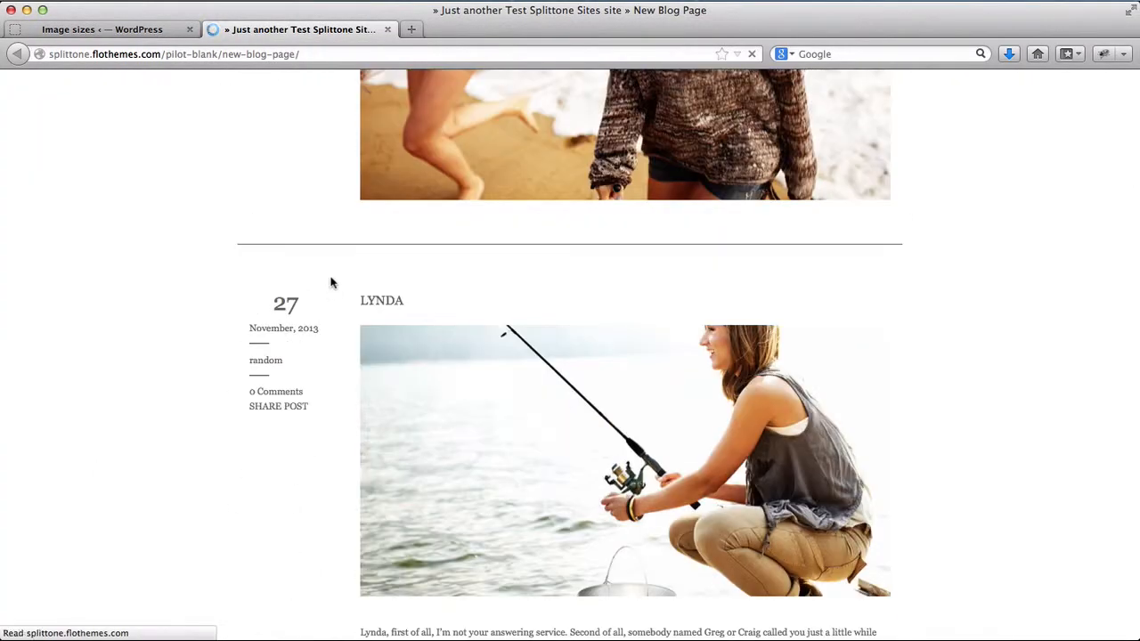
pyautogui.scroll(5, 333, 261)
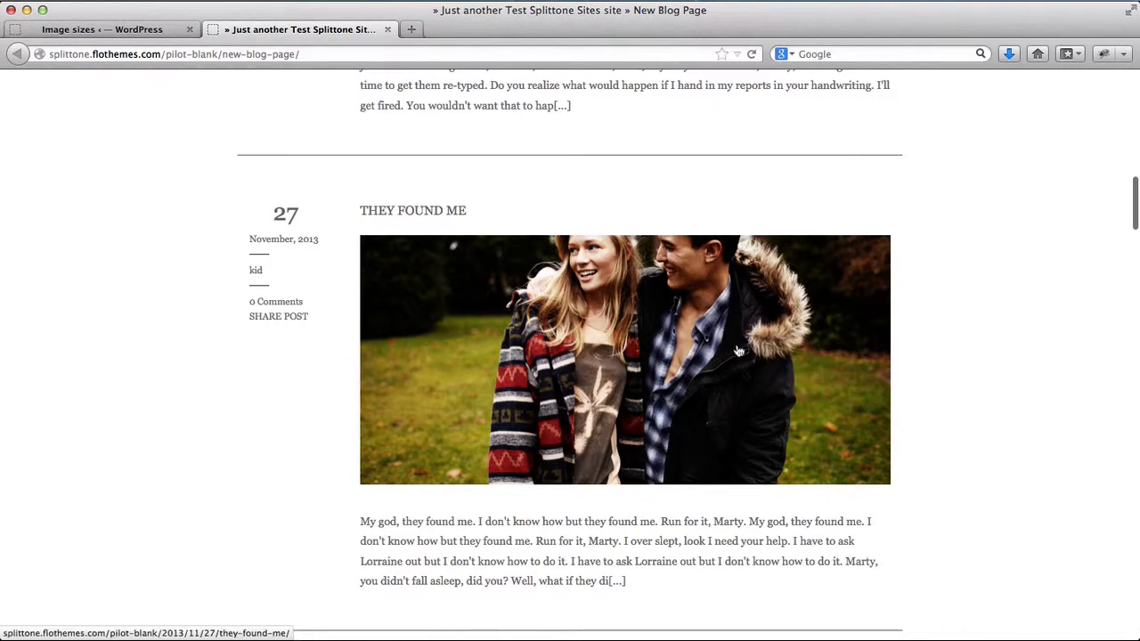
# - Set the List-view image height to 200 in the image sizes settings and update the settings
pyautogui.hotkey('ctrl', 'Tab')
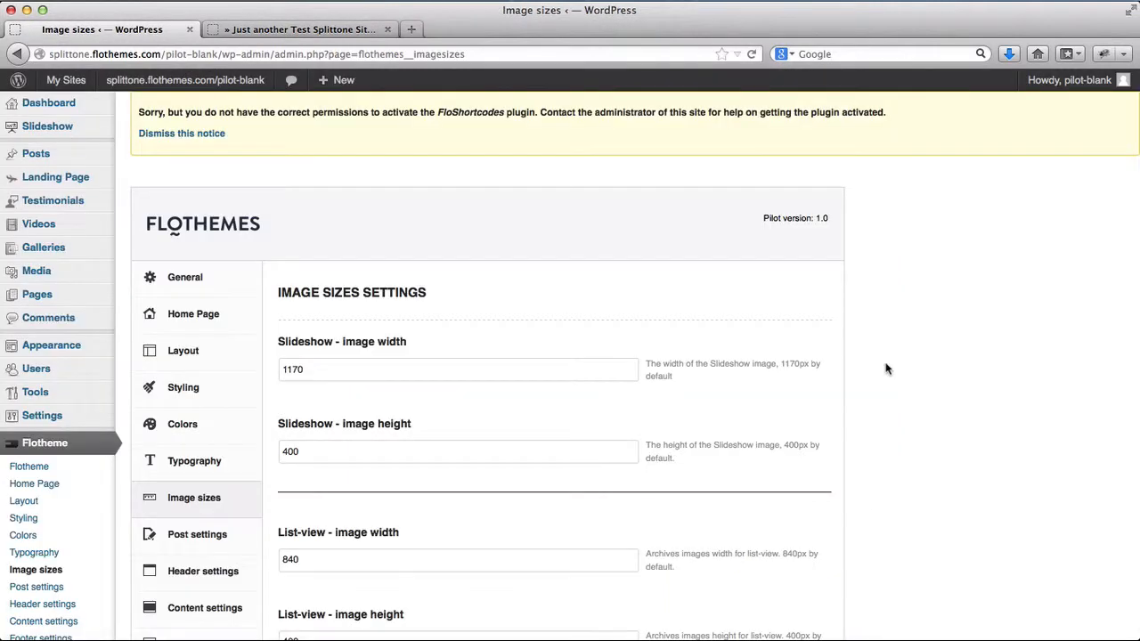
pyautogui.scroll(-5, 689, 374)
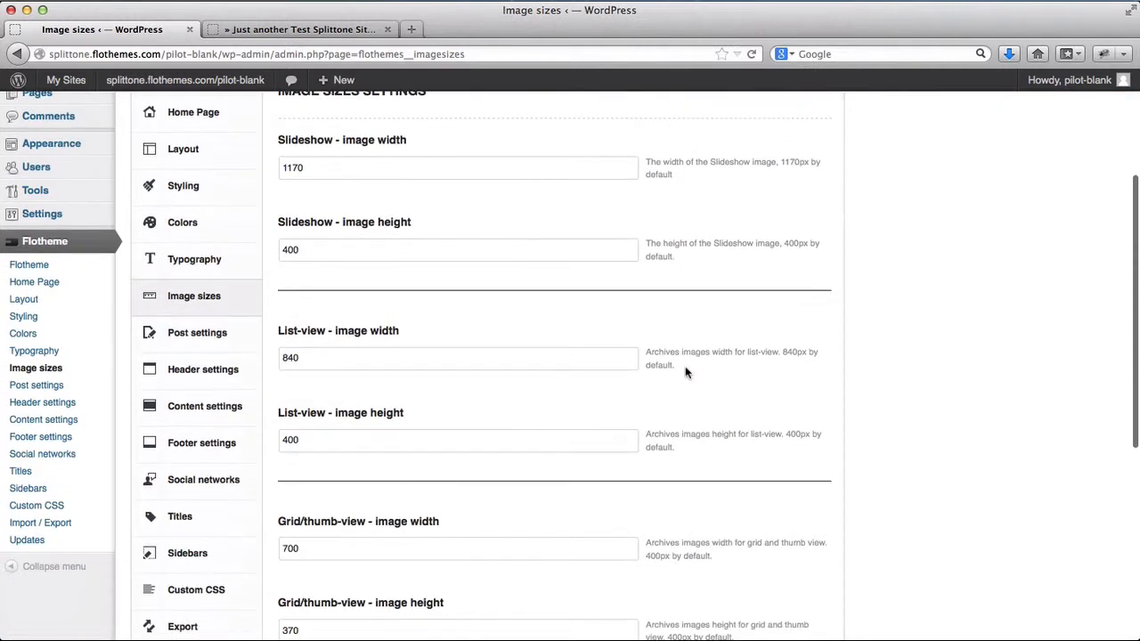
pyautogui.click(570, 357)
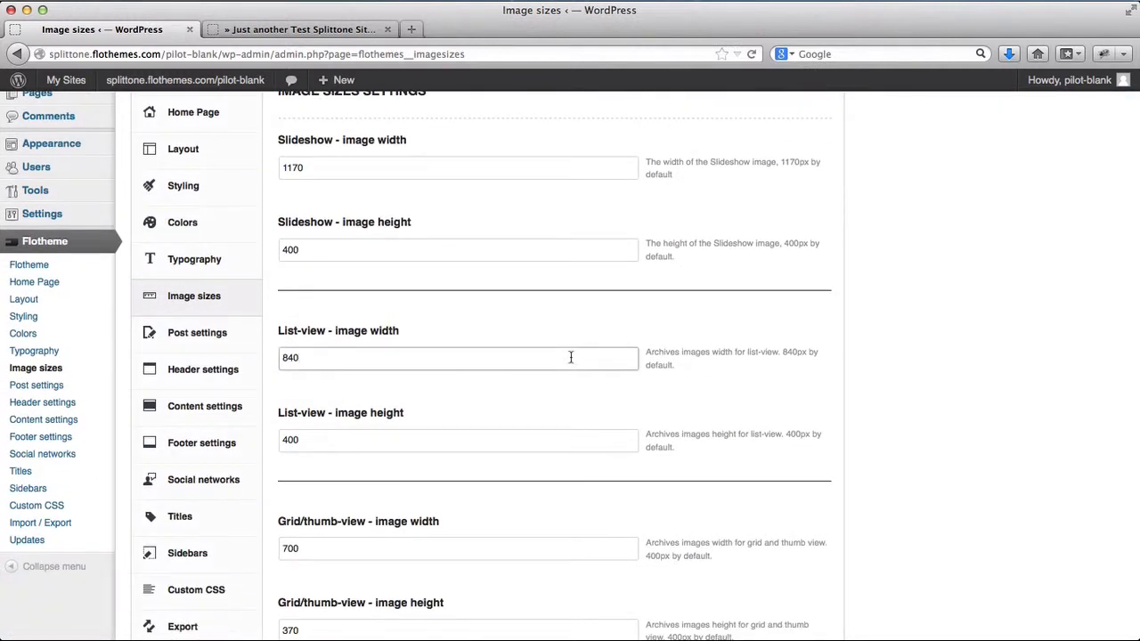
pyautogui.click(288, 443)
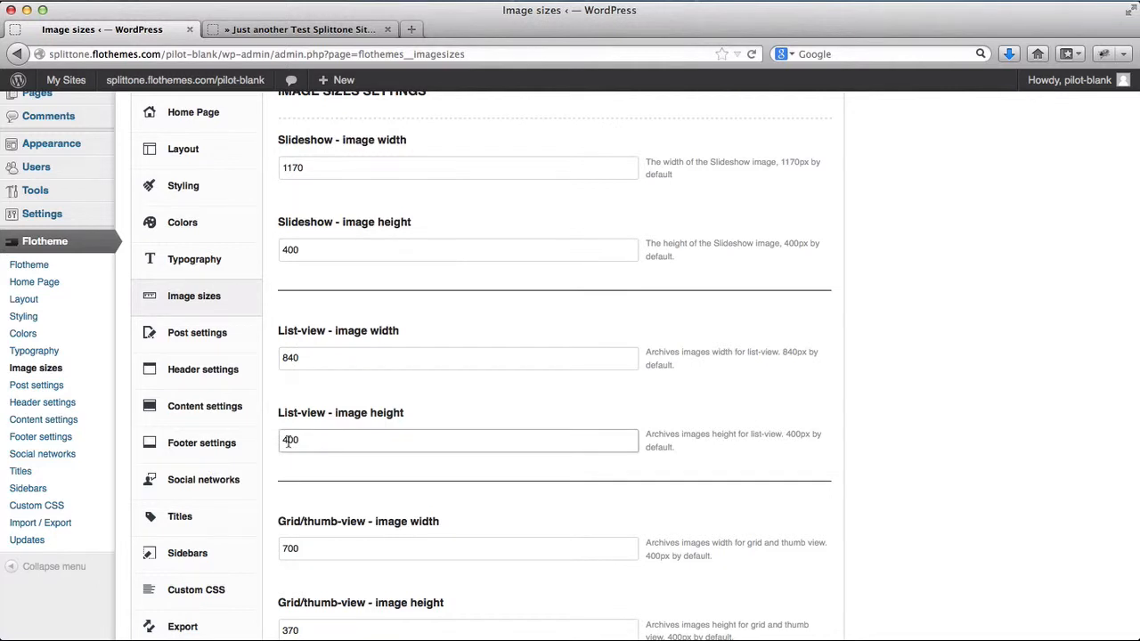
pyautogui.click(287, 443)
pyautogui.press('BackSpace')
pyautogui.press('BackSpace')
pyautogui.press('BackSpace')
pyautogui.write('200')
pyautogui.scroll(-10, 512, 367)
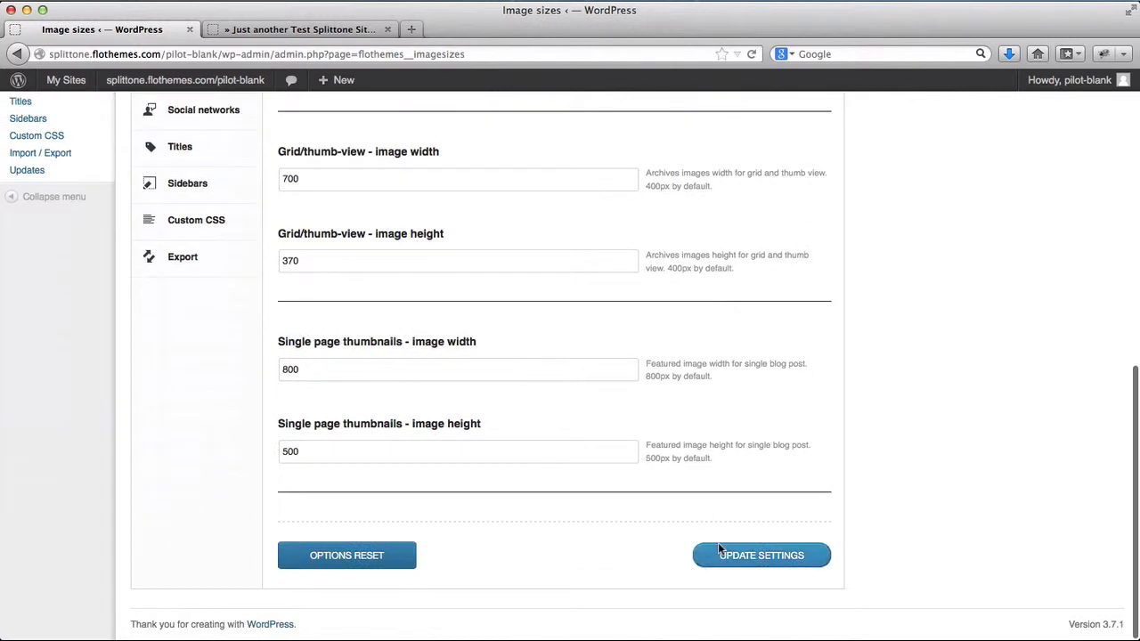
pyautogui.click(743, 556)
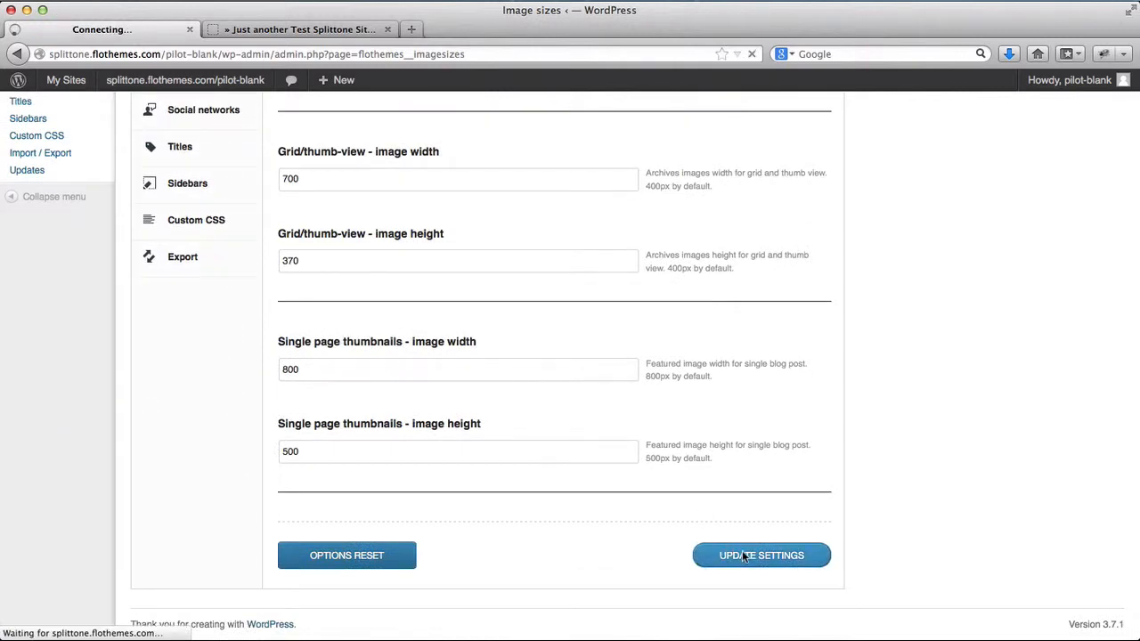
# - Reload the live New Blog Page and look through the posts to see how their list-view images are cropped
pyautogui.hotkey('ctrl', 'Tab')
pyautogui.press('super+r')
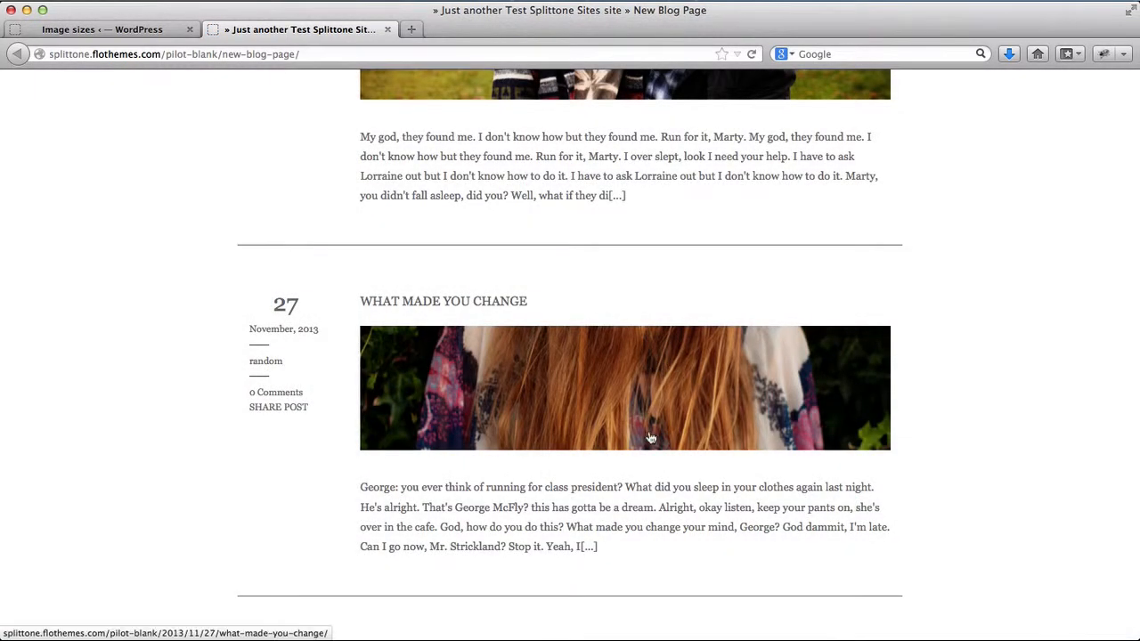
pyautogui.scroll(3, 649, 437)
pyautogui.scroll(-2, 649, 436)
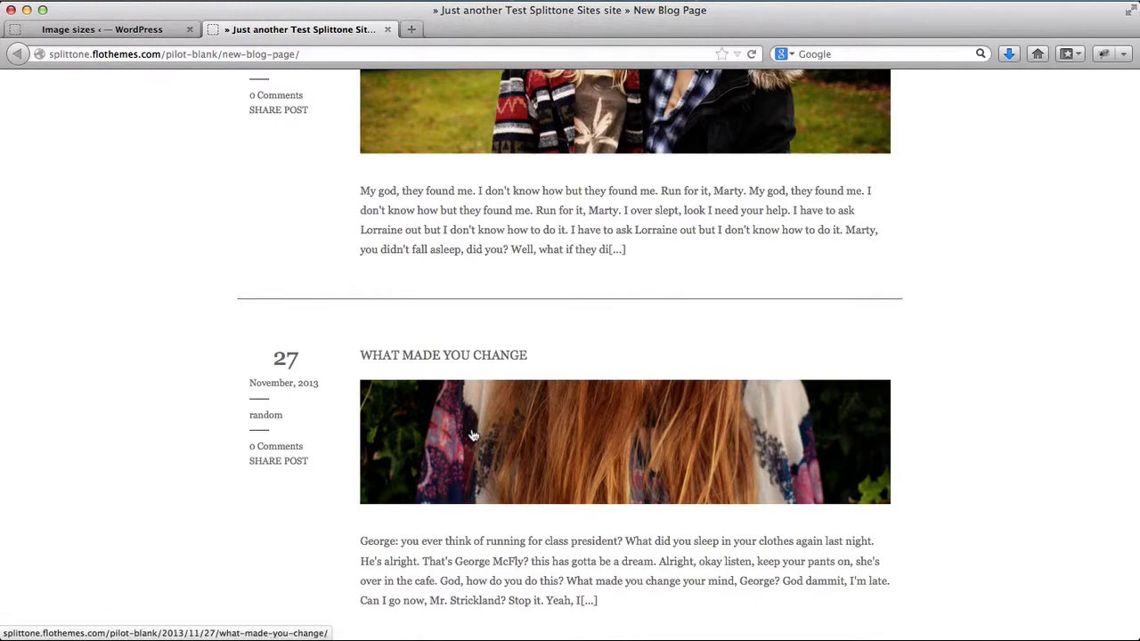
pyautogui.scroll(-5, 472, 433)
pyautogui.scroll(-6, 472, 434)
pyautogui.scroll(15, 472, 435)
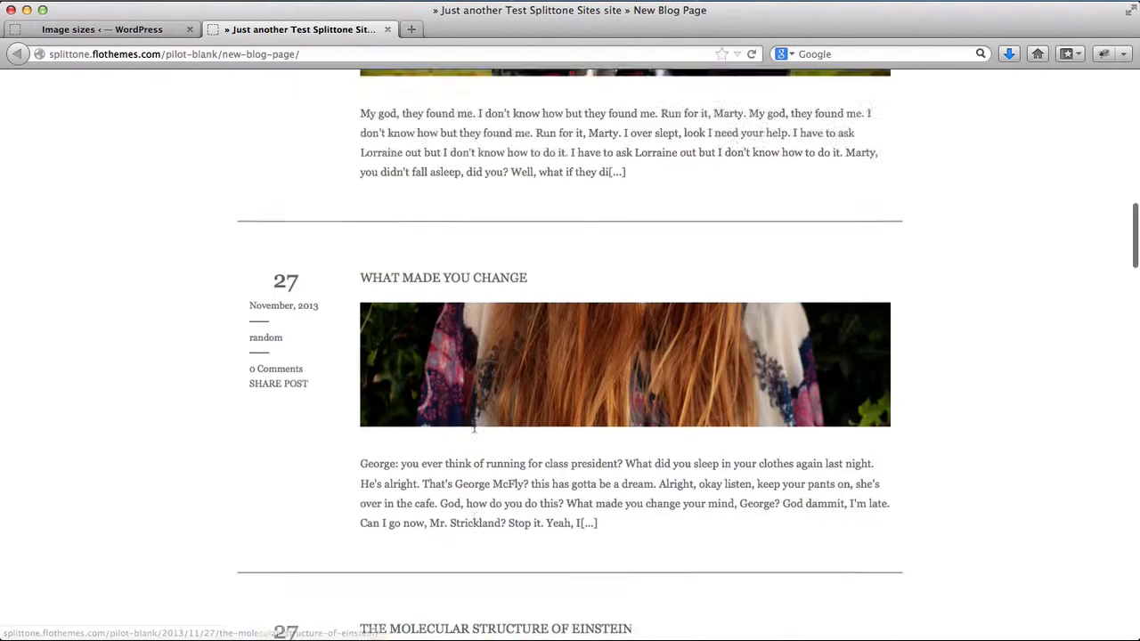
pyautogui.scroll(-9, 473, 432)
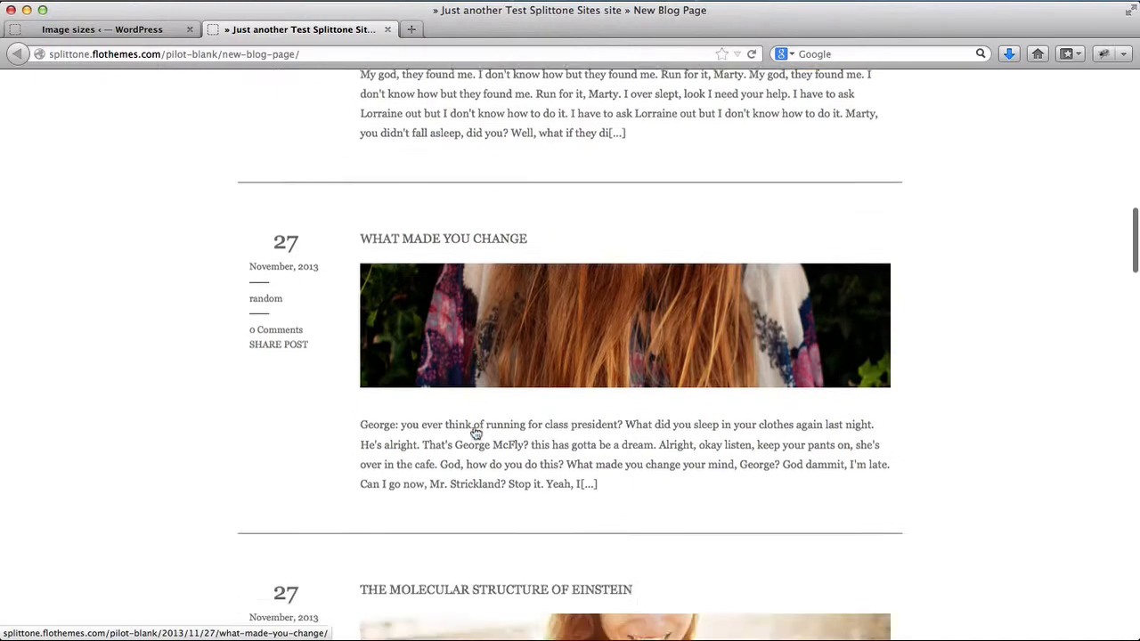
pyautogui.scroll(-12, 474, 431)
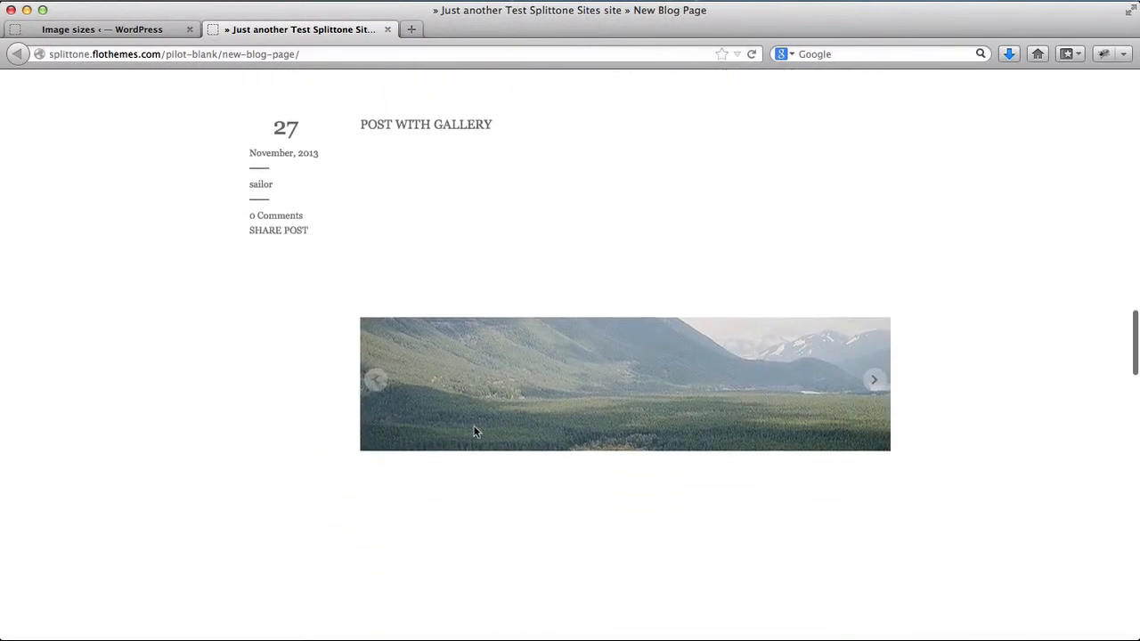
pyautogui.scroll(20, 474, 431)
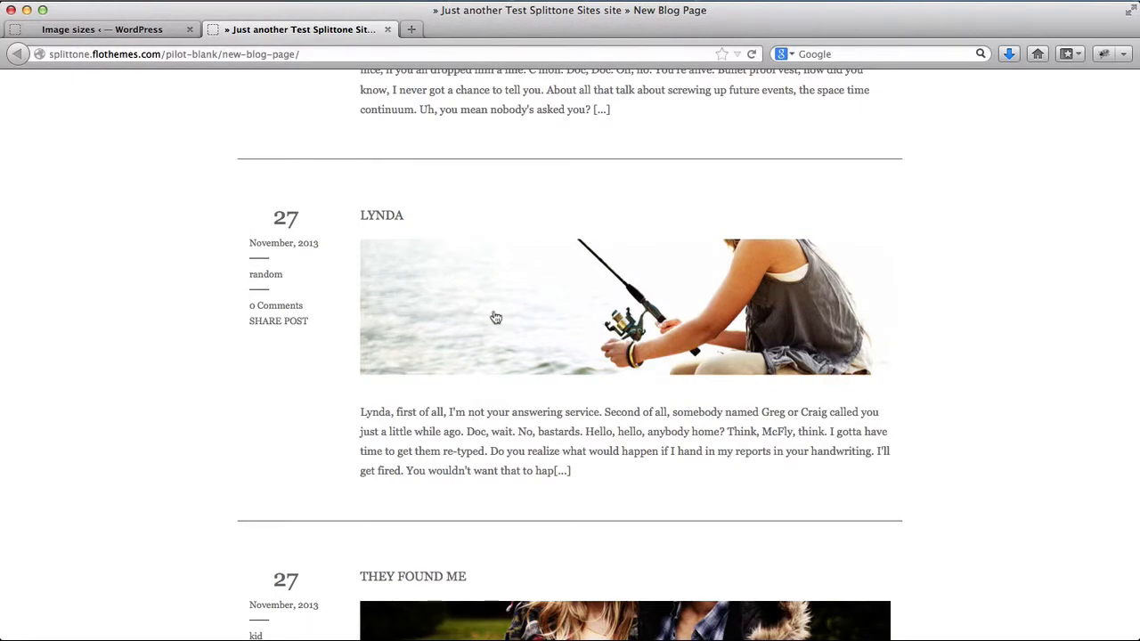
# - Find the Post with Gallery entry on the blog page and advance its slideshow two images
pyautogui.scroll(-3, 502, 316)
pyautogui.scroll(-20, 510, 313)
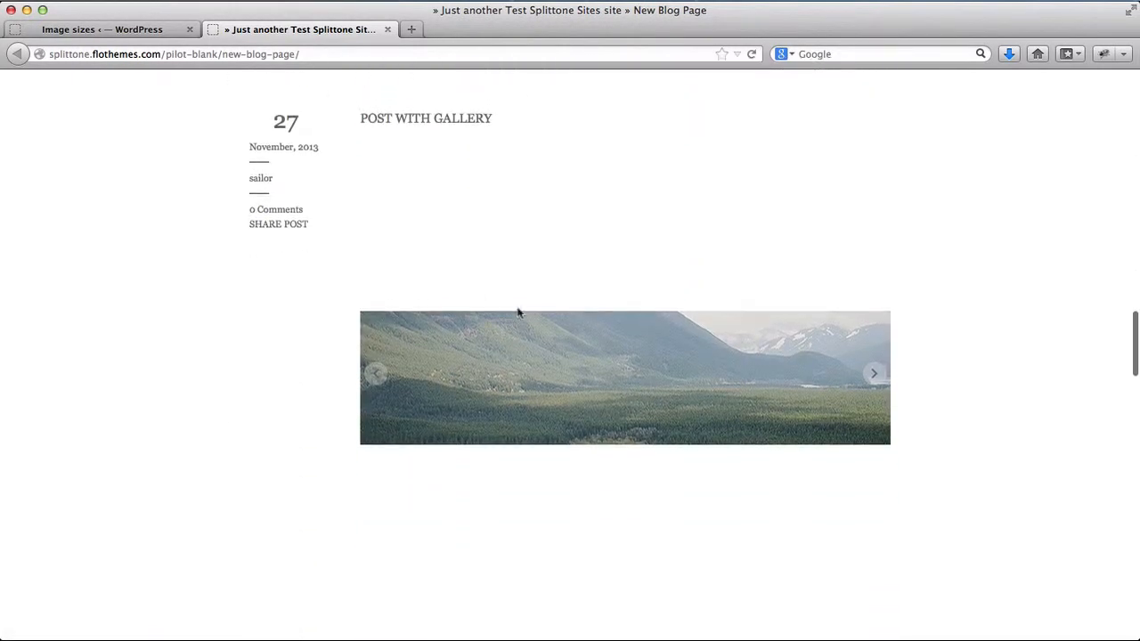
pyautogui.click(875, 371)
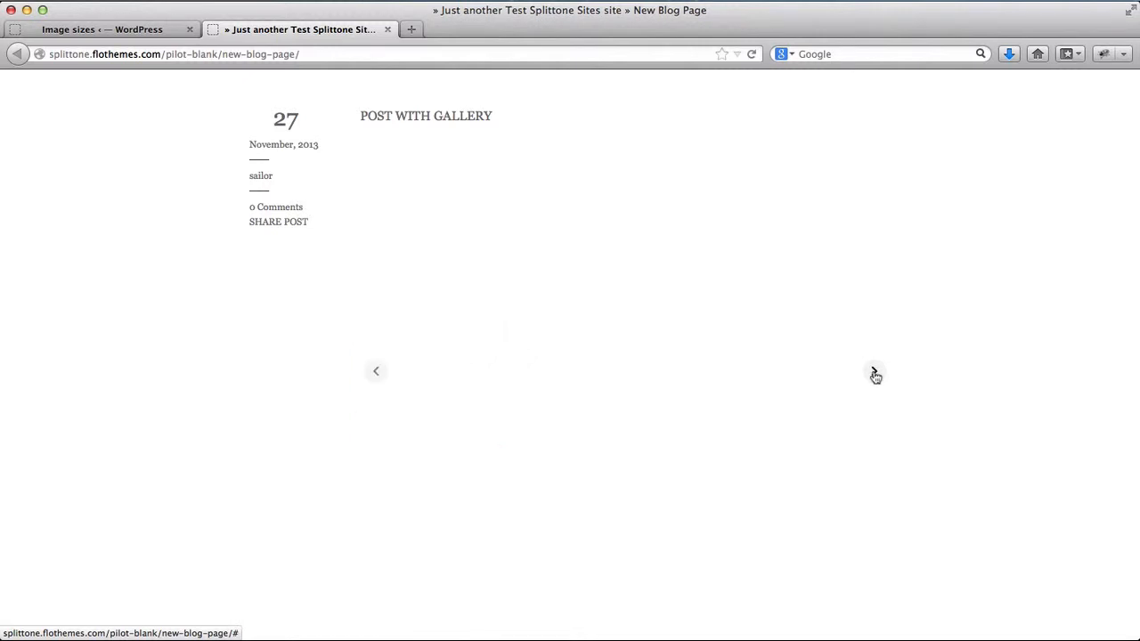
pyautogui.click(875, 374)
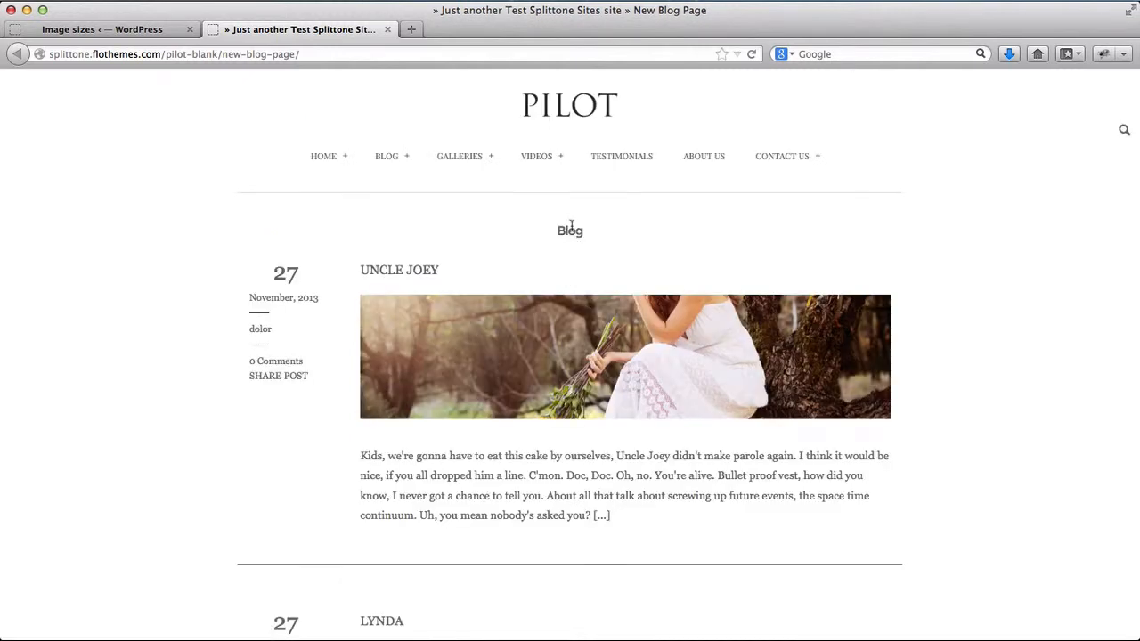
# - Open the Uncle Joey post, look through its text and images, and return to the blog page
pyautogui.click(383, 278)
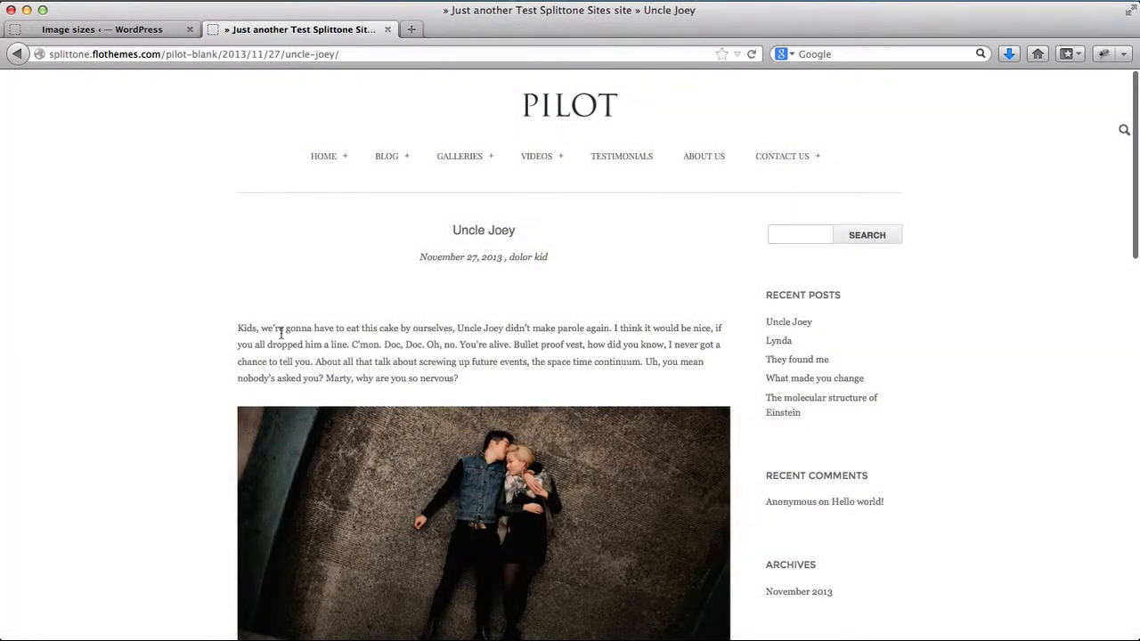
pyautogui.scroll(-2, 223, 318)
pyautogui.scroll(-10, 298, 265)
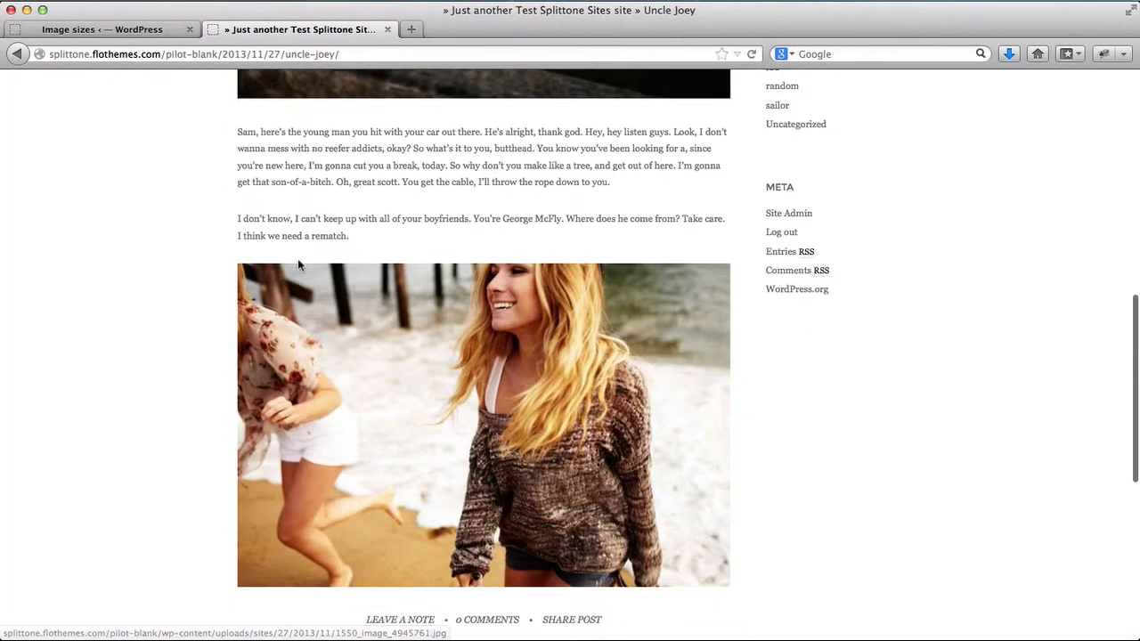
pyautogui.scroll(6, 298, 265)
pyautogui.press('super+Left')
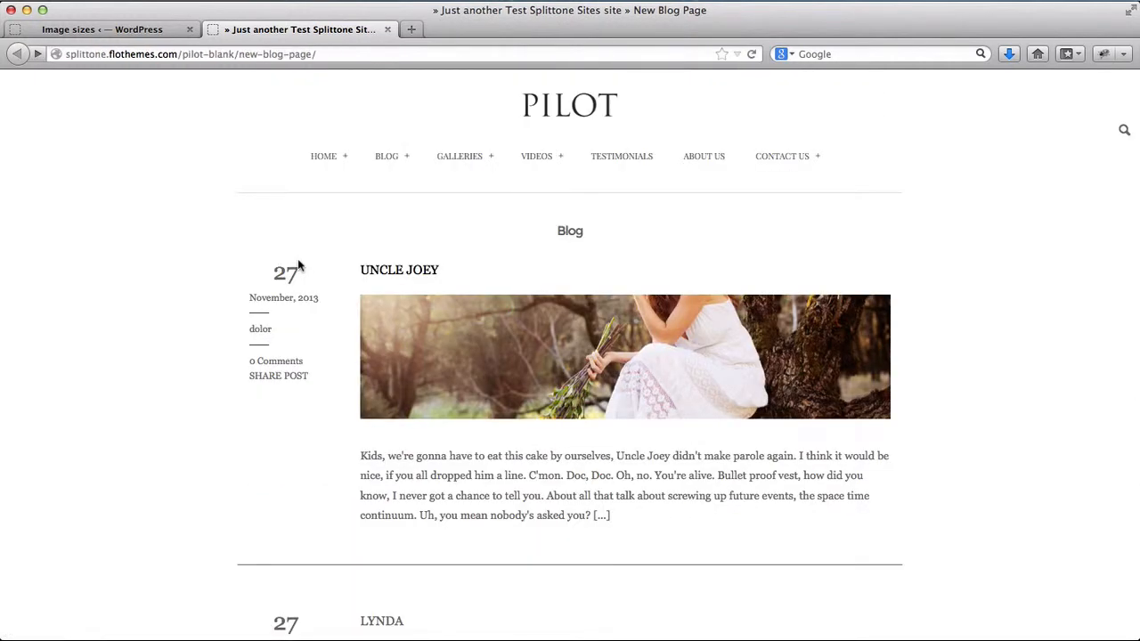
# - Set the List-view image height to 400 in the image sizes settings and update the settings
pyautogui.hotkey('ctrl', 'Tab')
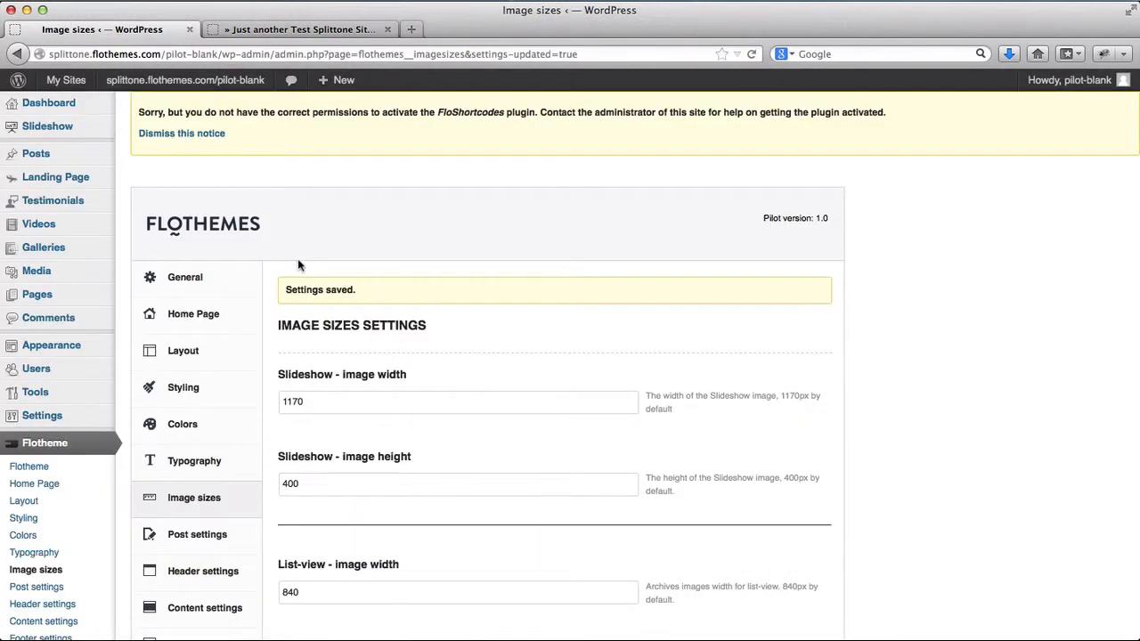
pyautogui.scroll(-3, 297, 258)
pyautogui.click(311, 483)
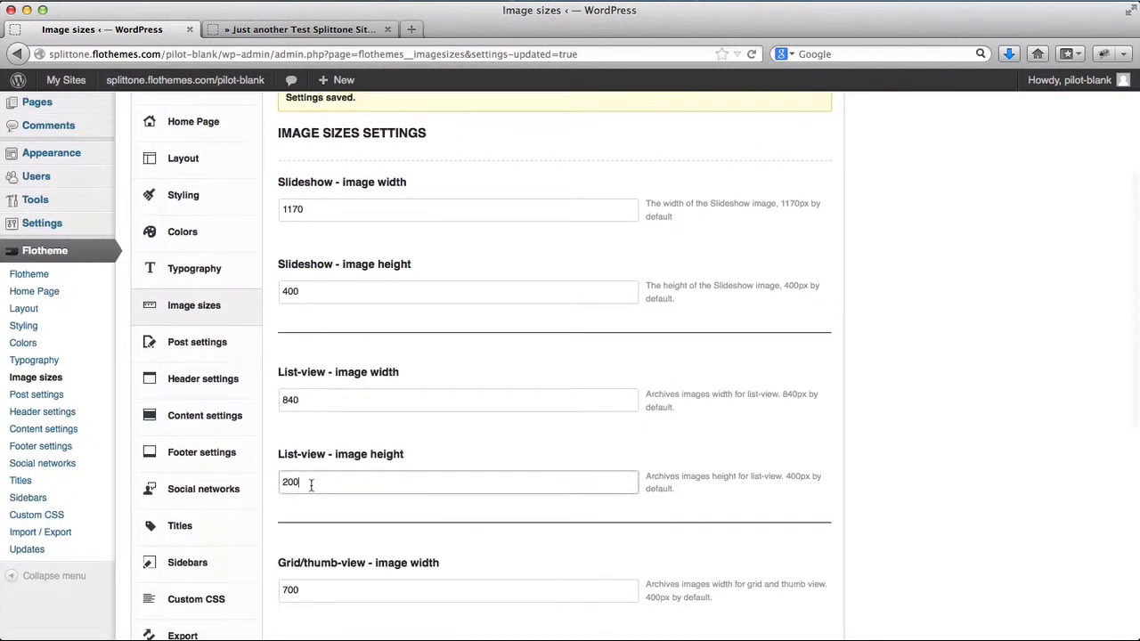
pyautogui.doubleClick(311, 484)
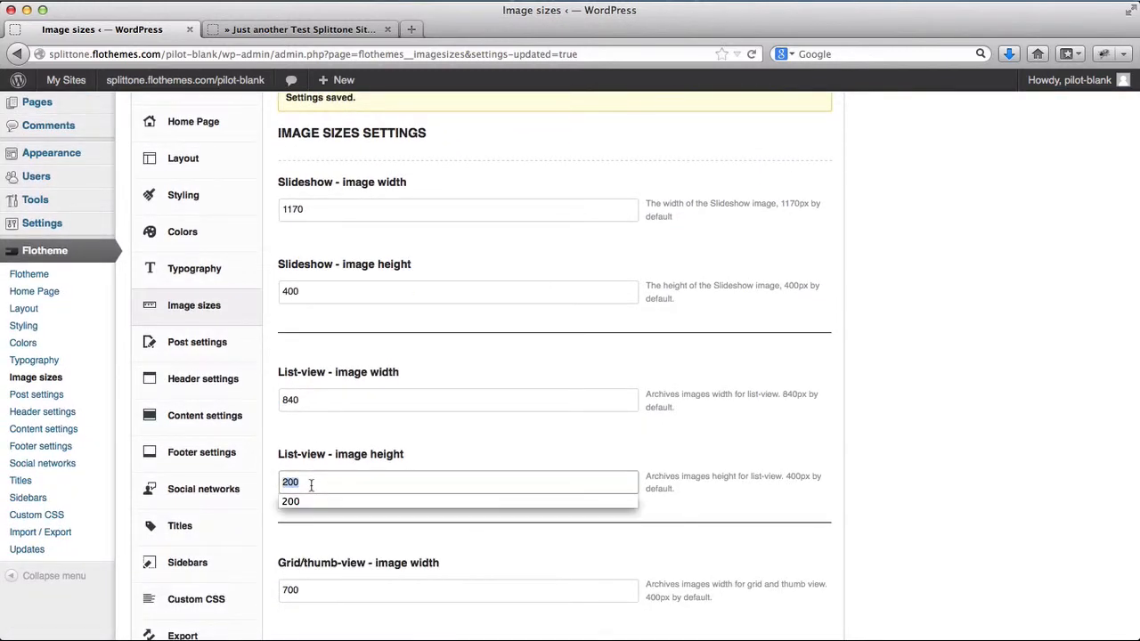
pyautogui.write('400')
pyautogui.scroll(-5, 793, 484)
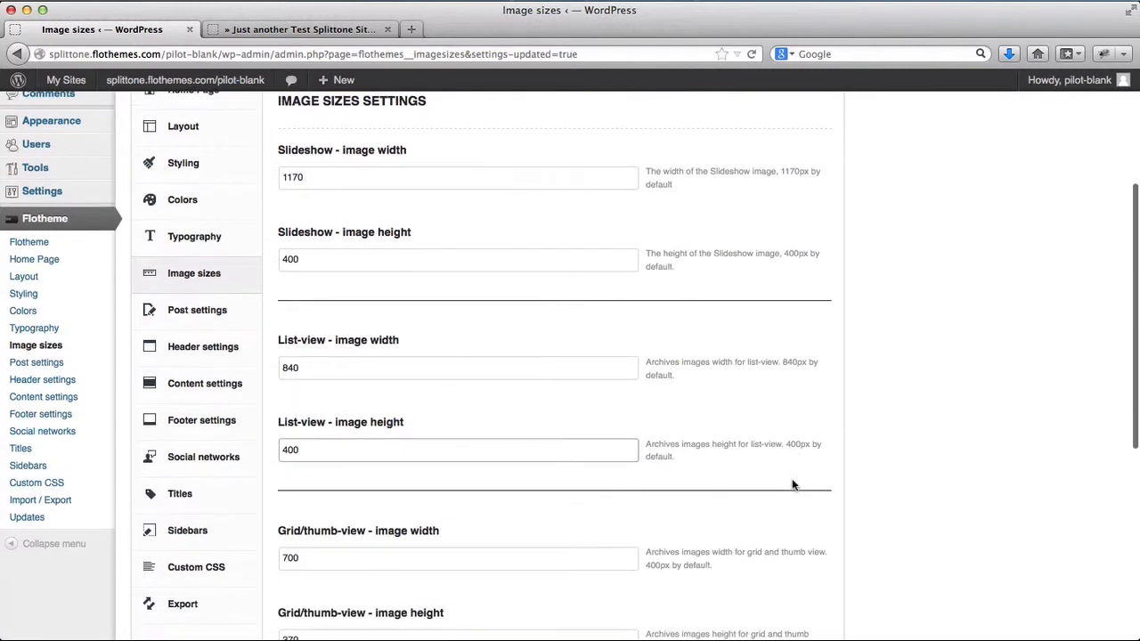
pyautogui.click(770, 552)
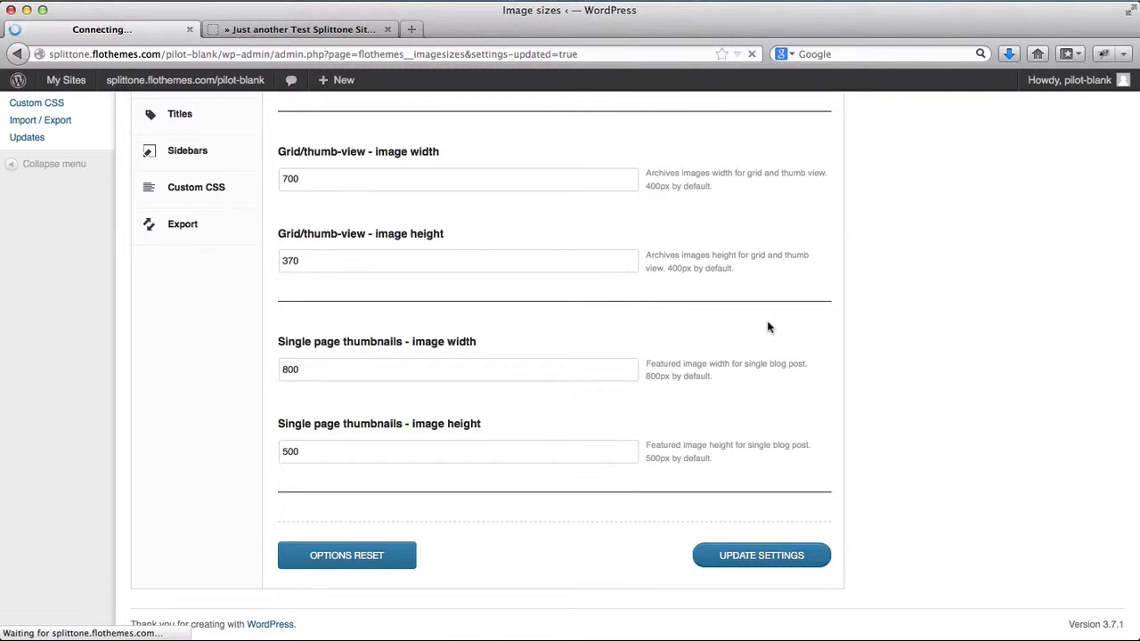
# - Examine the grid/thumb-view and single page thumbnail size settings, and check the post images on the live blog page
pyautogui.scroll(-3, 767, 327)
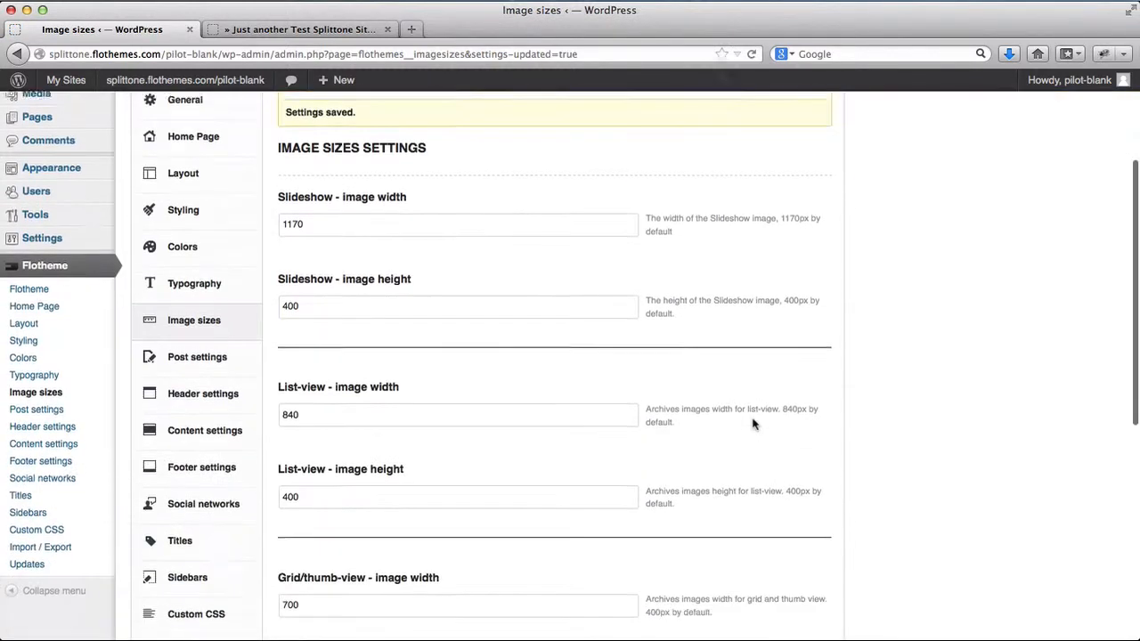
pyautogui.scroll(-2, 752, 423)
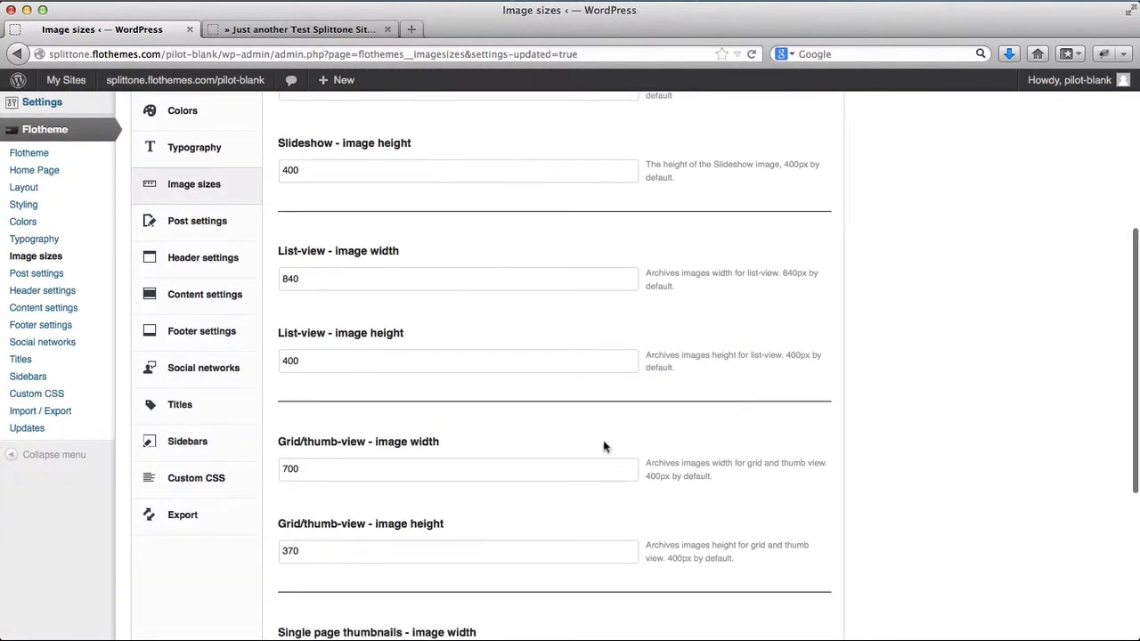
pyautogui.scroll(-1, 543, 448)
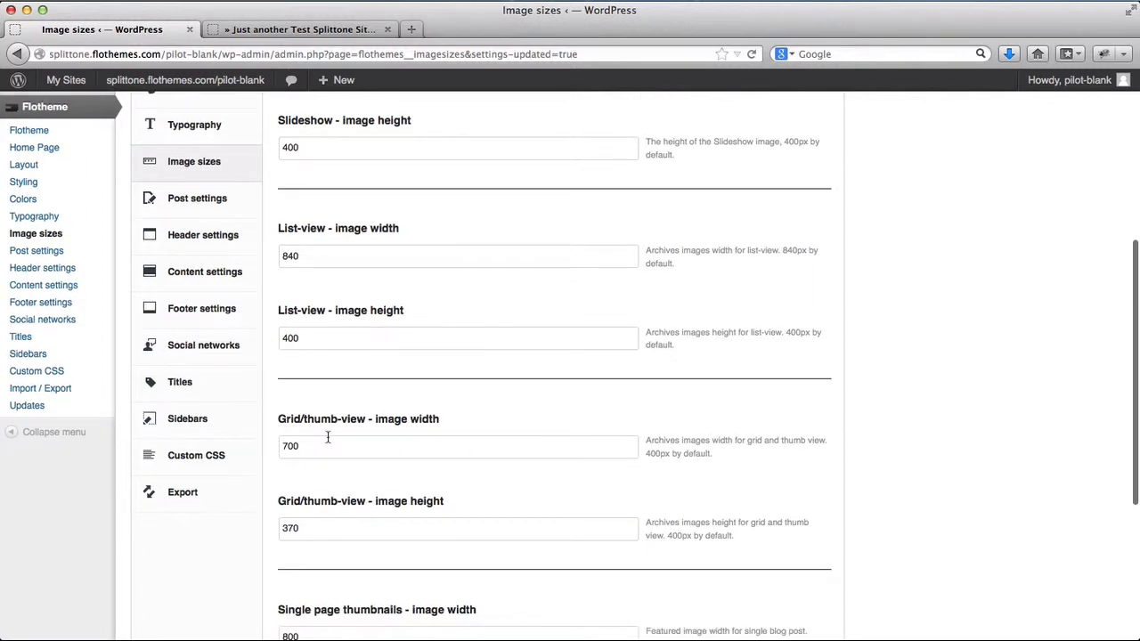
pyautogui.scroll(-3, 327, 436)
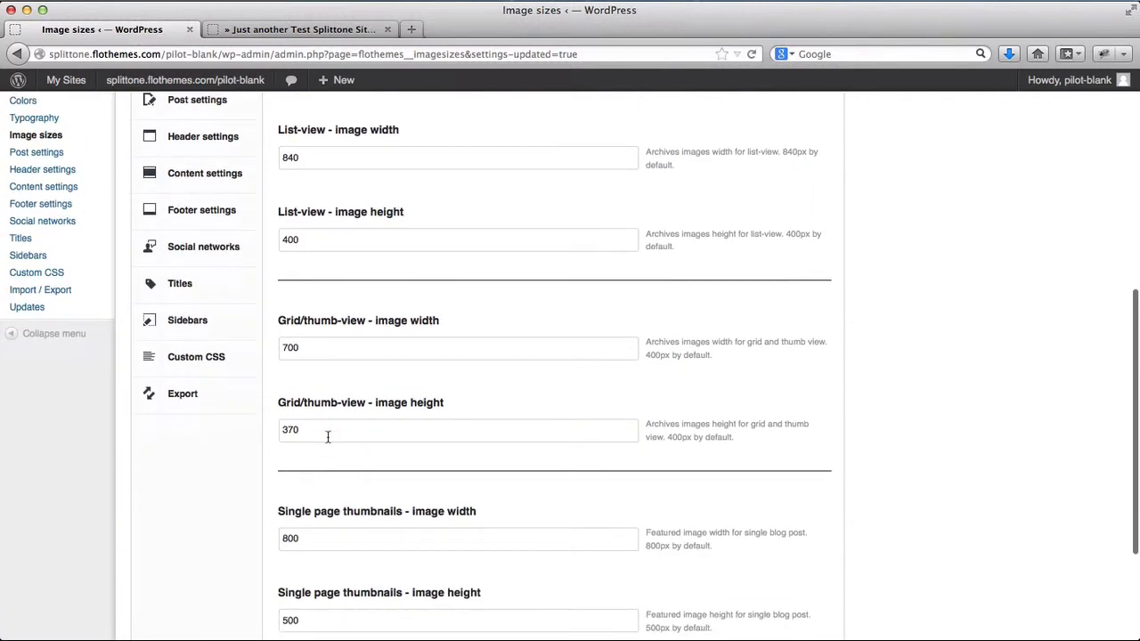
pyautogui.scroll(-6, 327, 438)
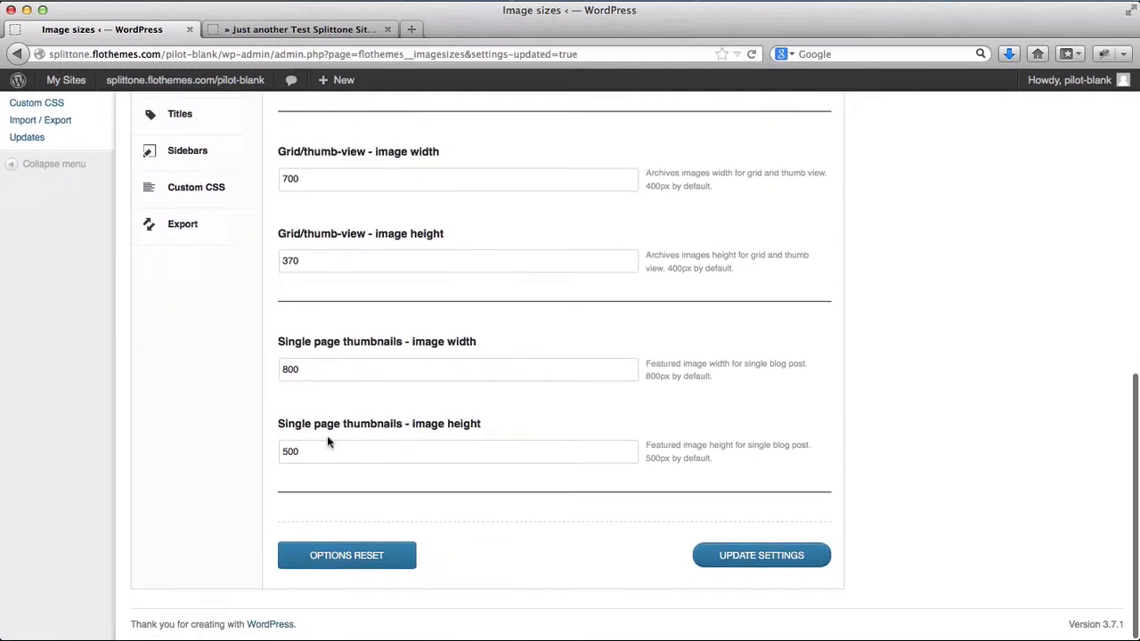
pyautogui.scroll(15, 326, 440)
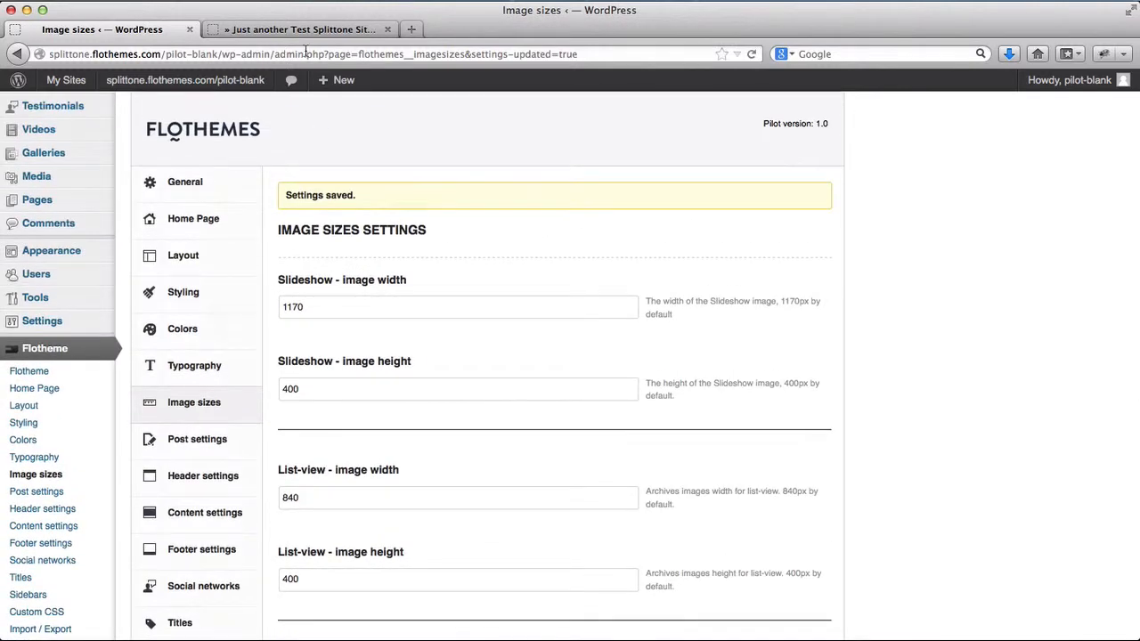
pyautogui.click(302, 31)
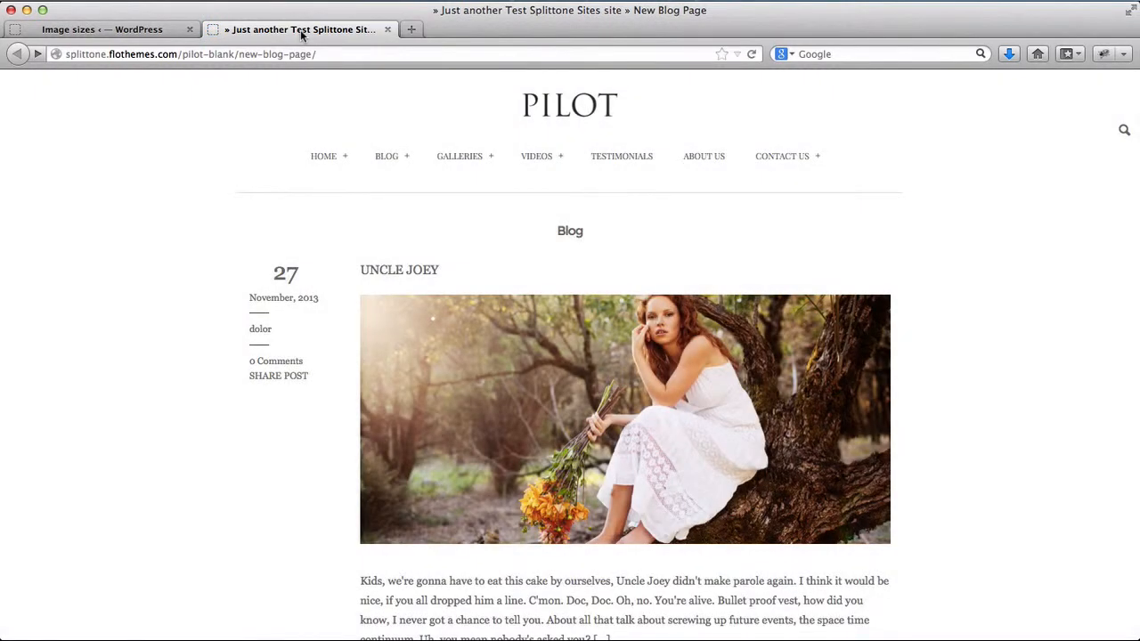
pyautogui.click(129, 33)
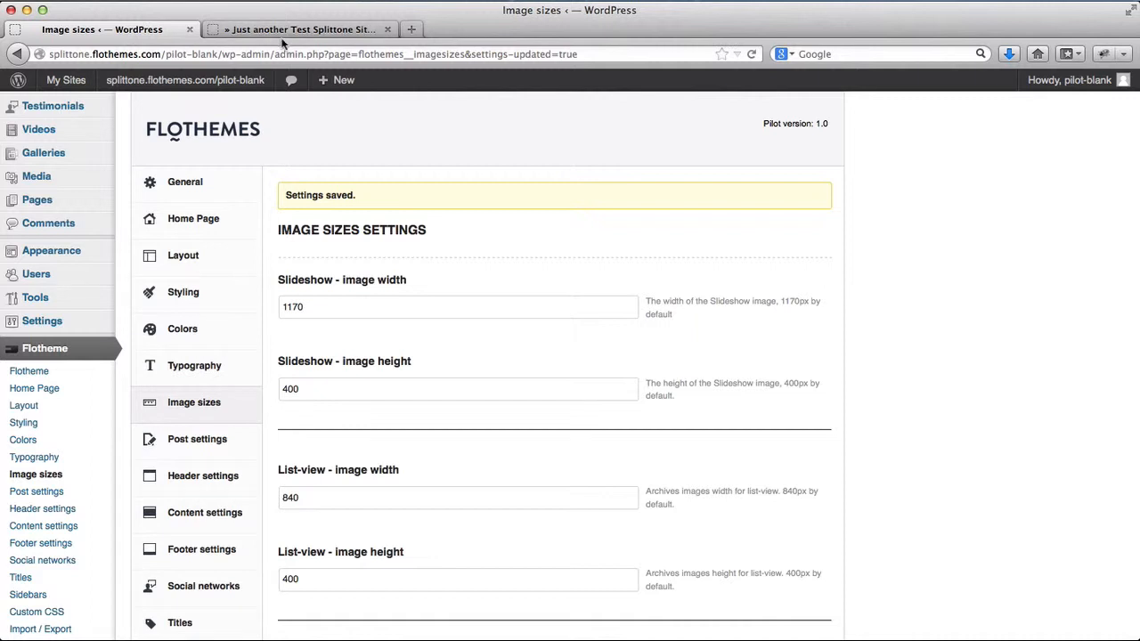
# - Open the list of all pages in a new tab and open New Blog Page for editing
pyautogui.click(249, 32)
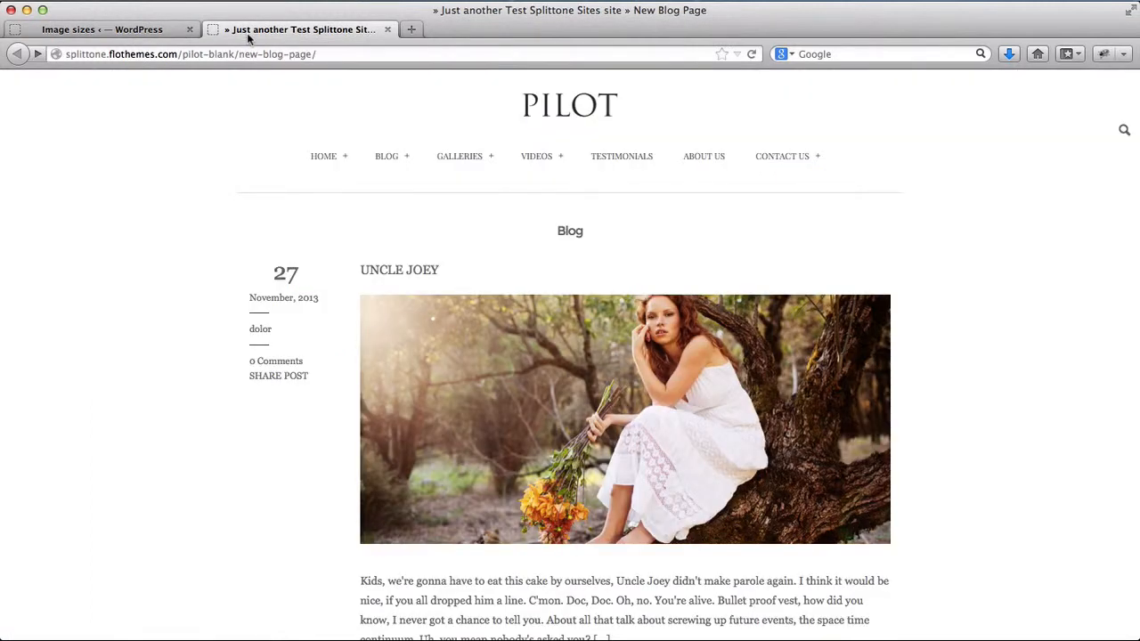
pyautogui.click(126, 32)
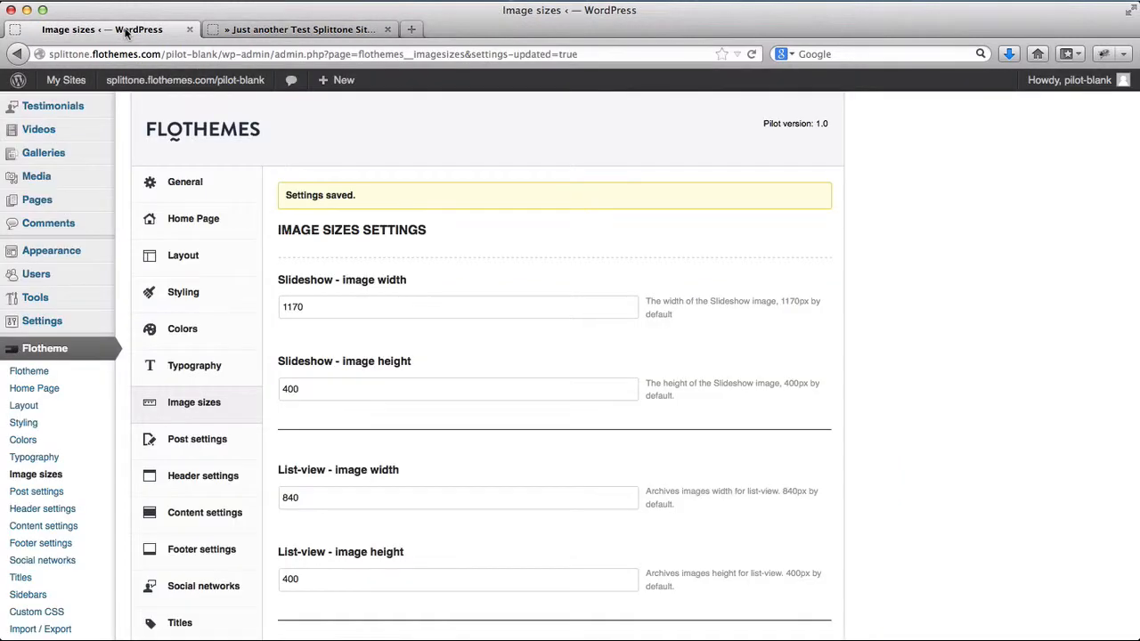
pyautogui.moveTo(63, 309)
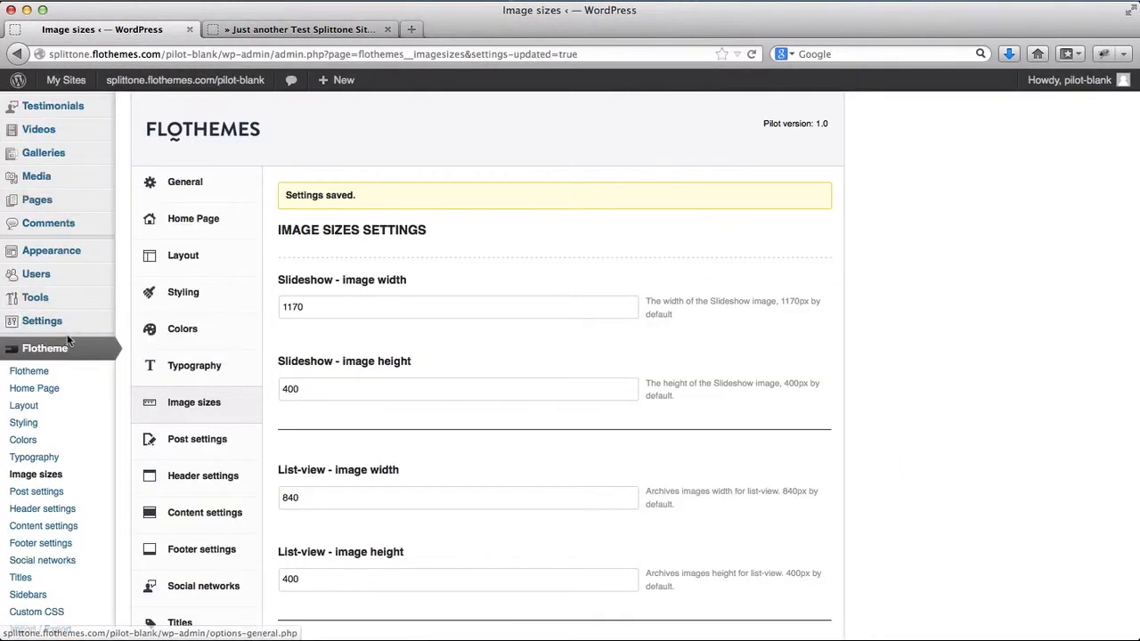
pyautogui.scroll(-5, 67, 334)
pyautogui.scroll(8, 69, 342)
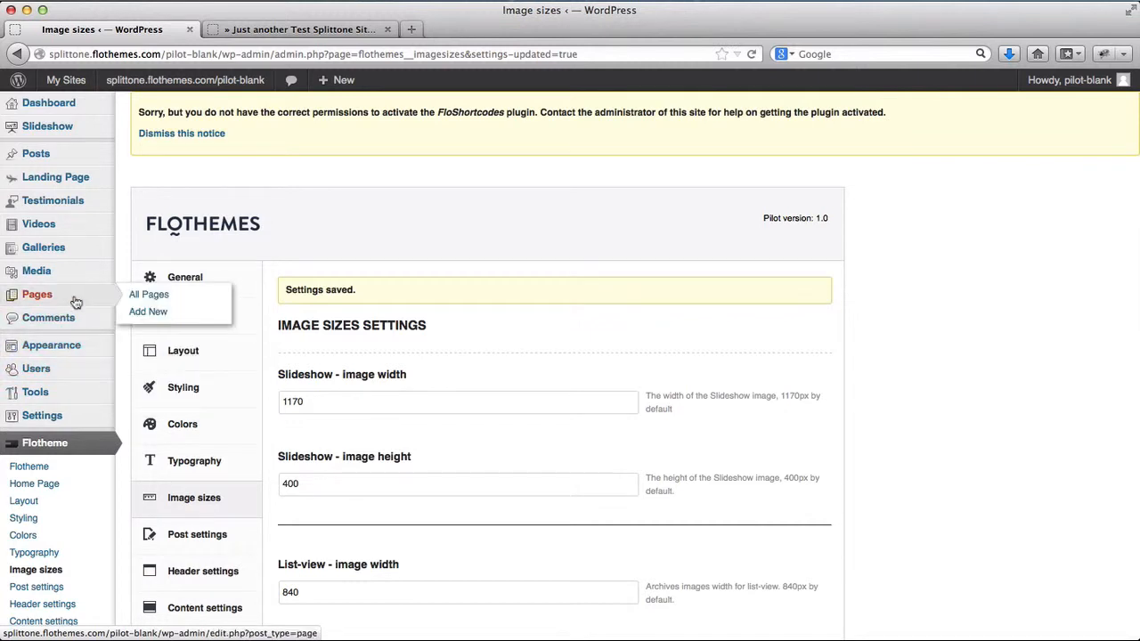
pyautogui.middleClick(147, 302)
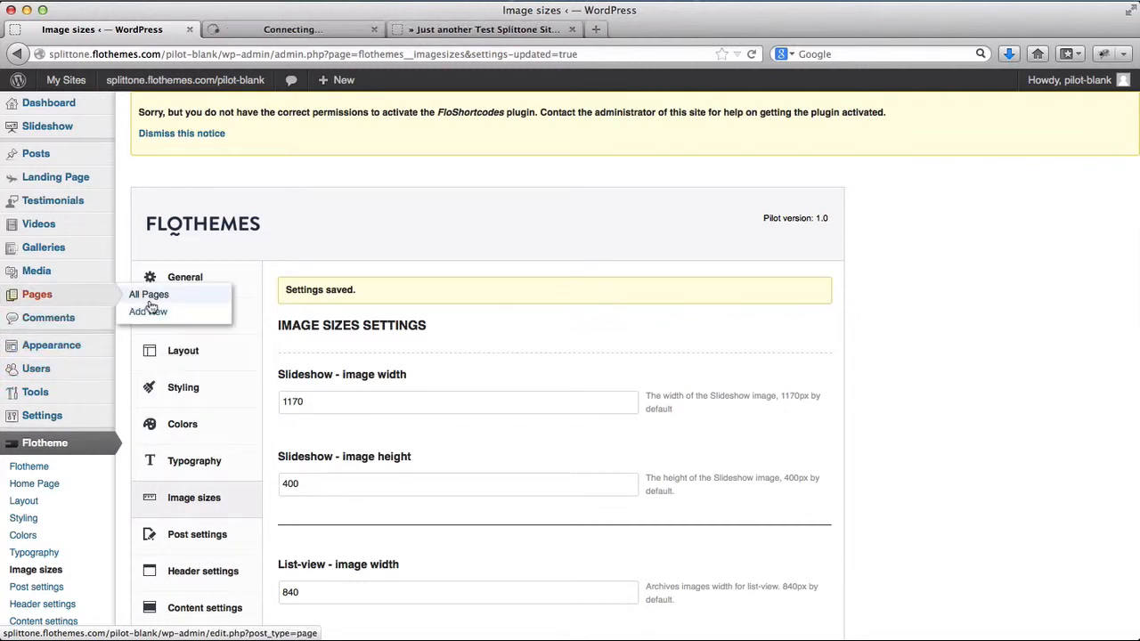
pyautogui.click(292, 30)
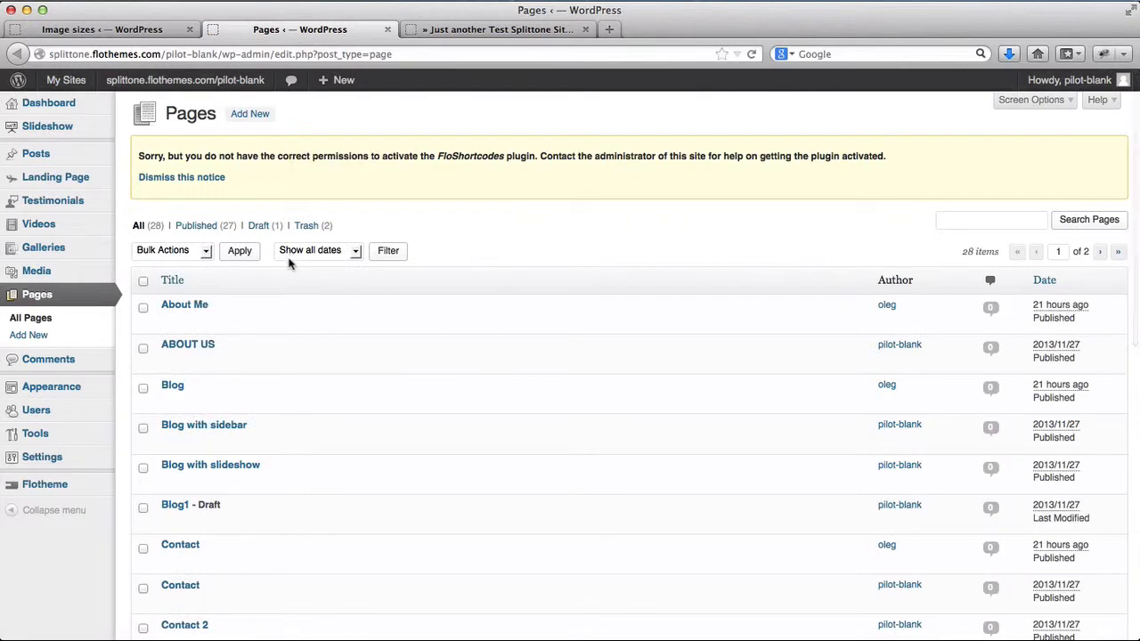
pyautogui.scroll(-1, 238, 345)
pyautogui.scroll(-10, 238, 345)
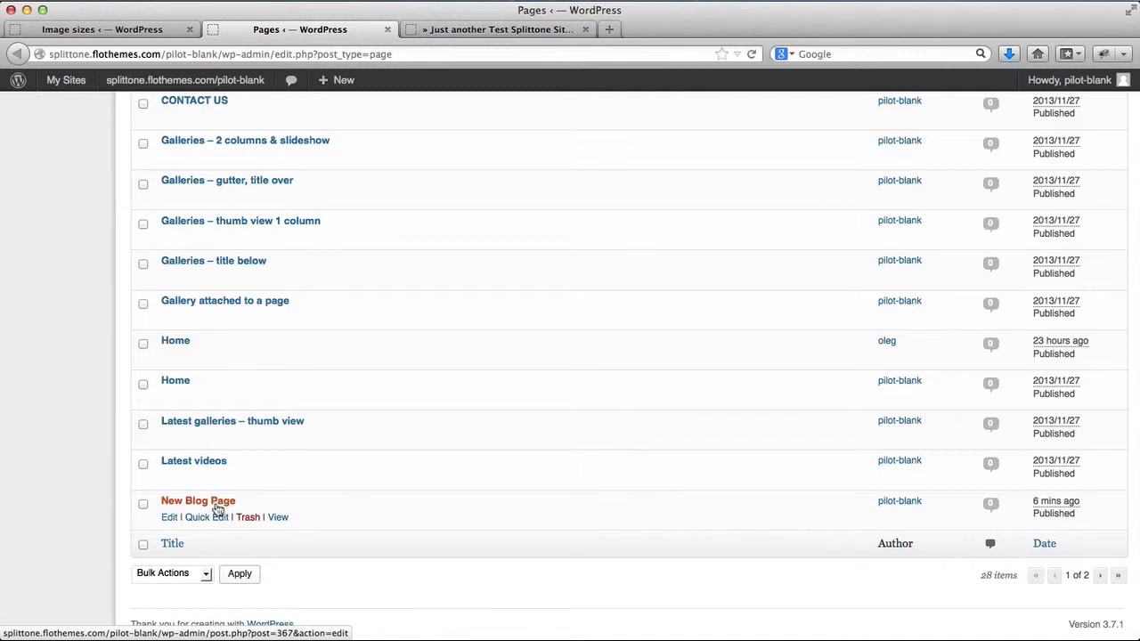
pyautogui.click(212, 504)
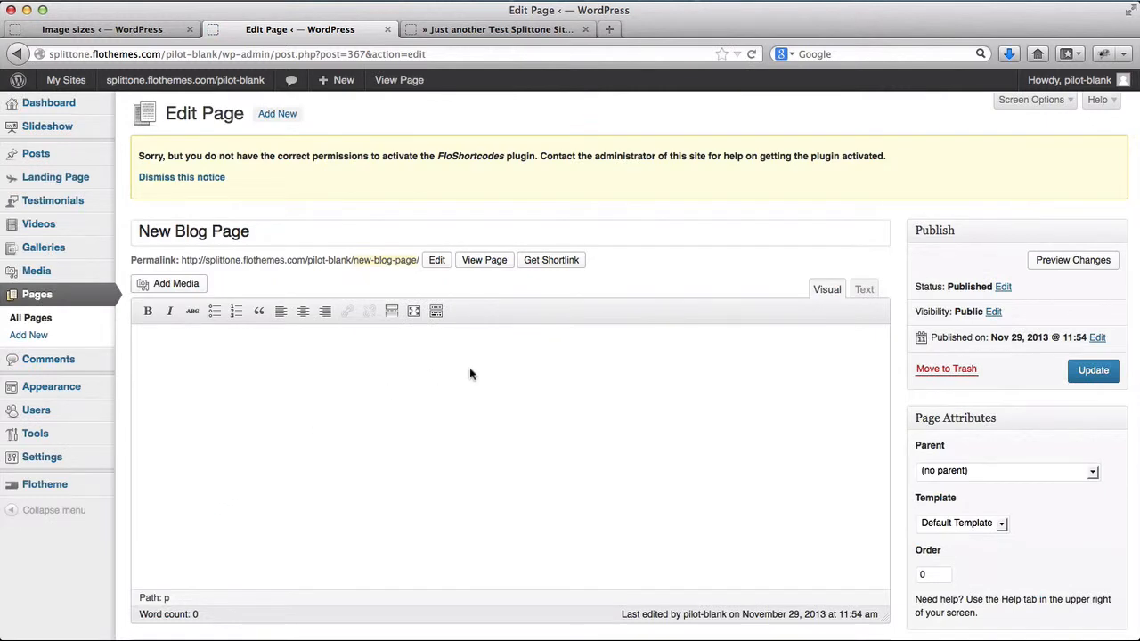
# - Open the Reading settings in a new tab and check which page is assigned as the posts page
pyautogui.scroll(-2, 811, 255)
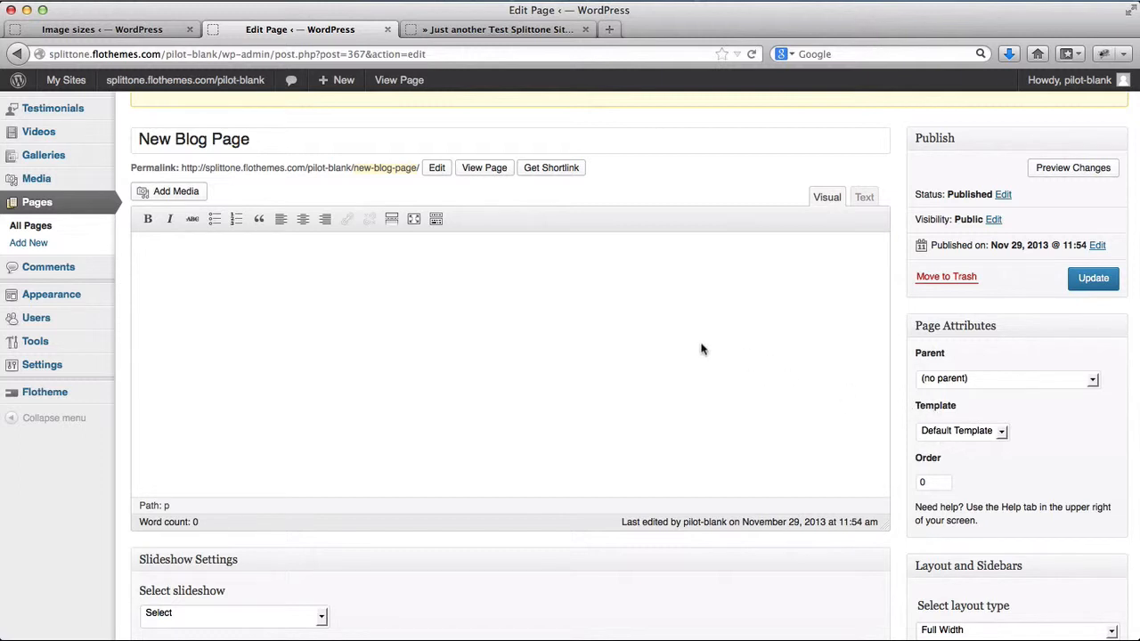
pyautogui.moveTo(49, 365)
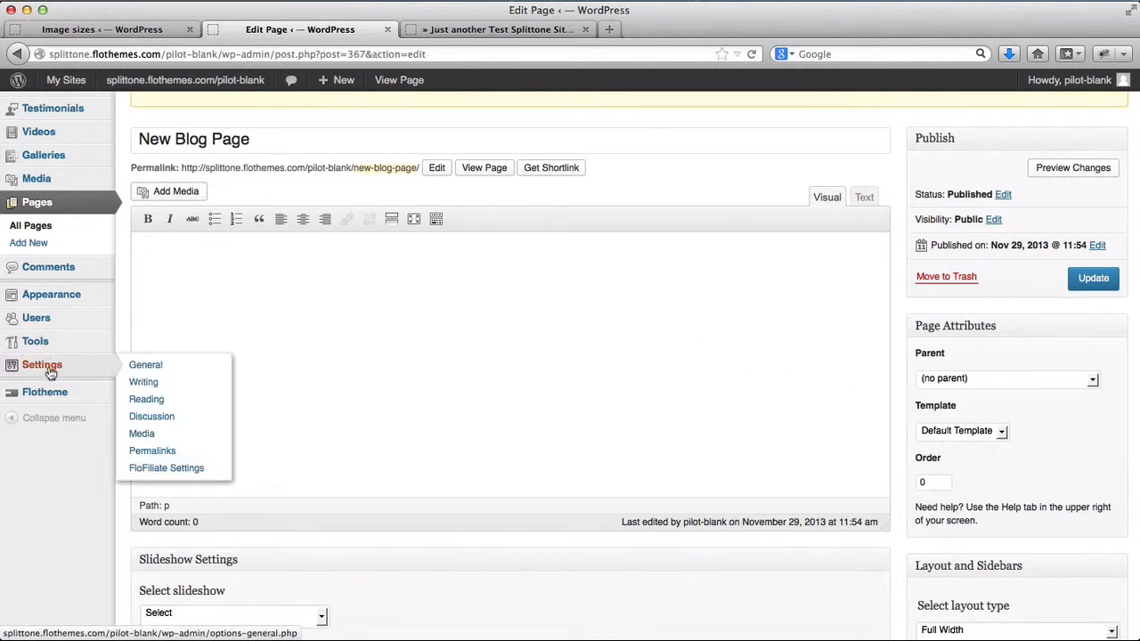
pyautogui.keyDown('super'); pyautogui.click(172, 402); pyautogui.keyUp('super')
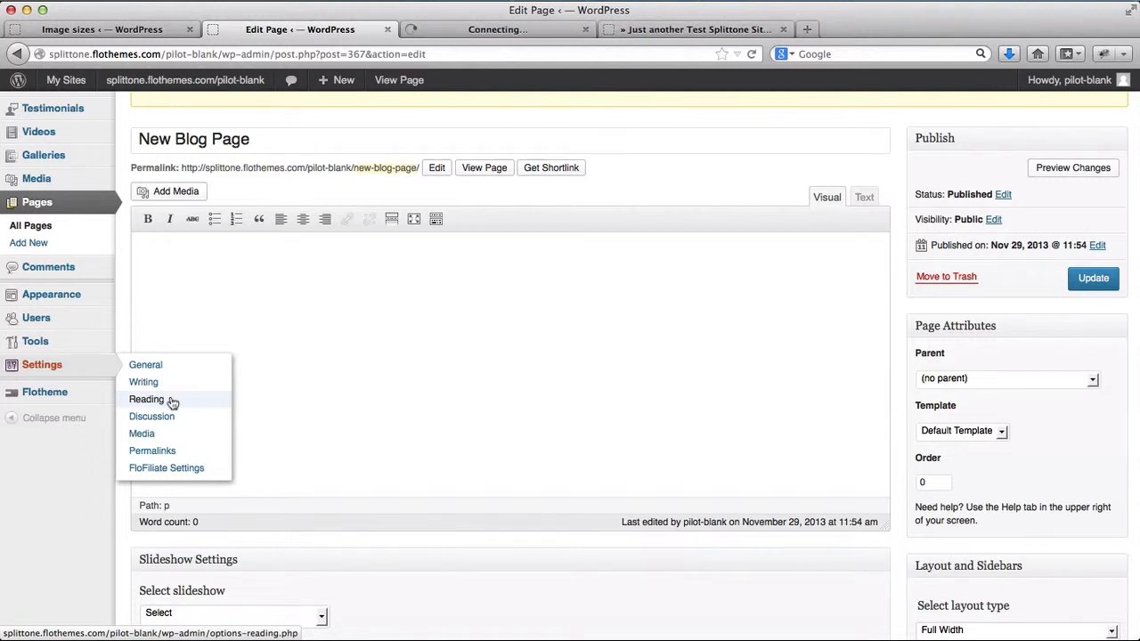
pyautogui.hotkey('ctrl', 'Tab')
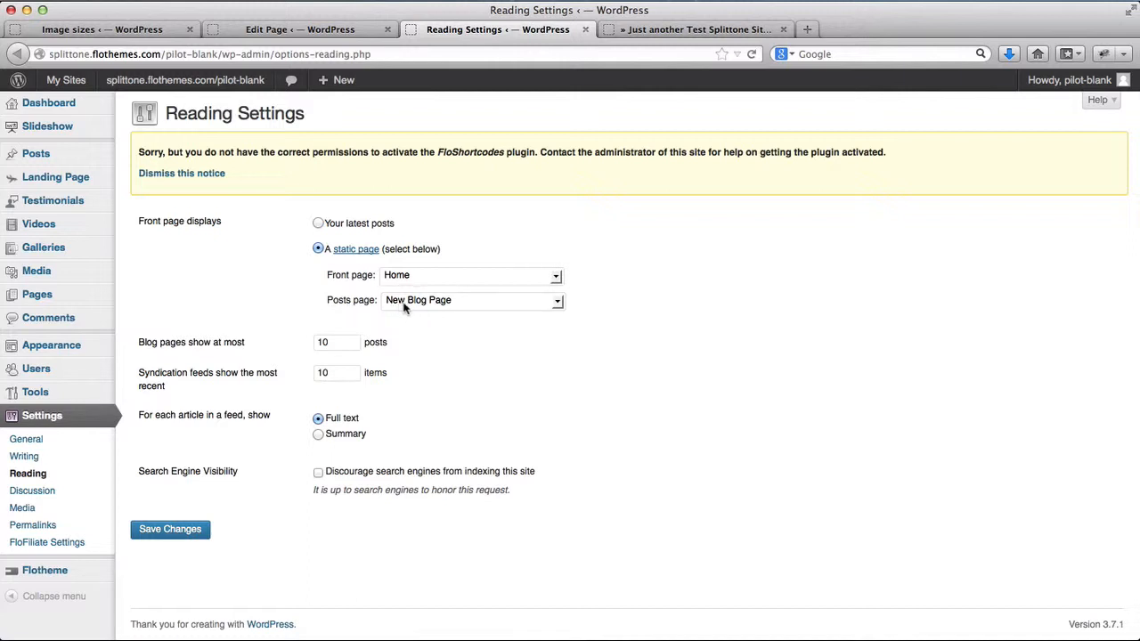
# - Set the template of New Blog Page to Blog Posts and update the page
pyautogui.hotkey('ctrl', 'shift', 'Tab')
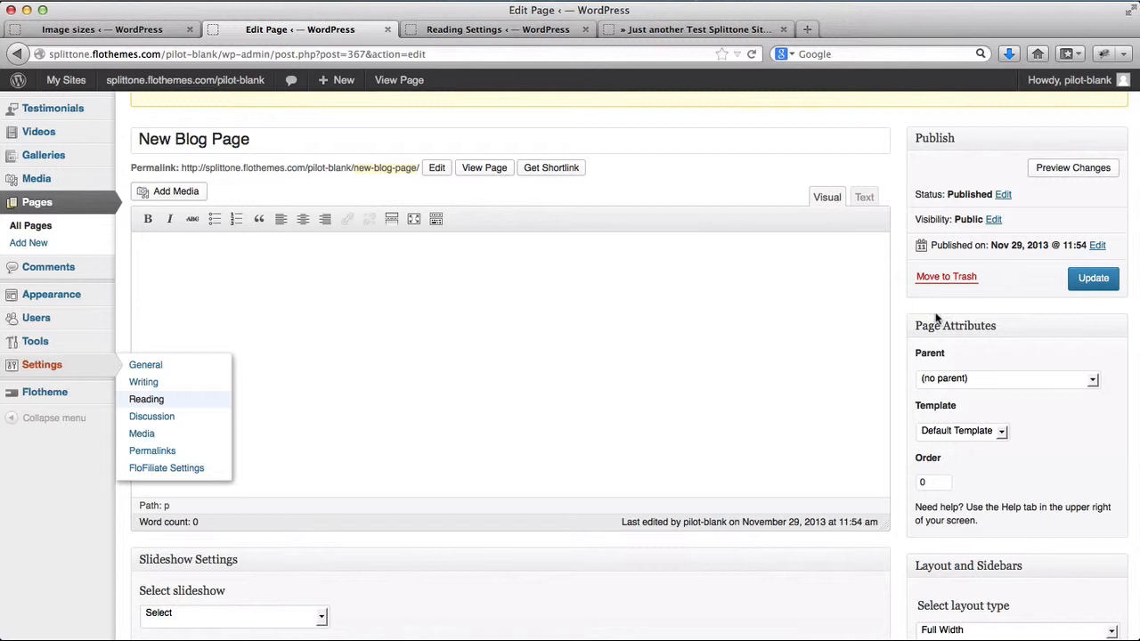
pyautogui.click(981, 432)
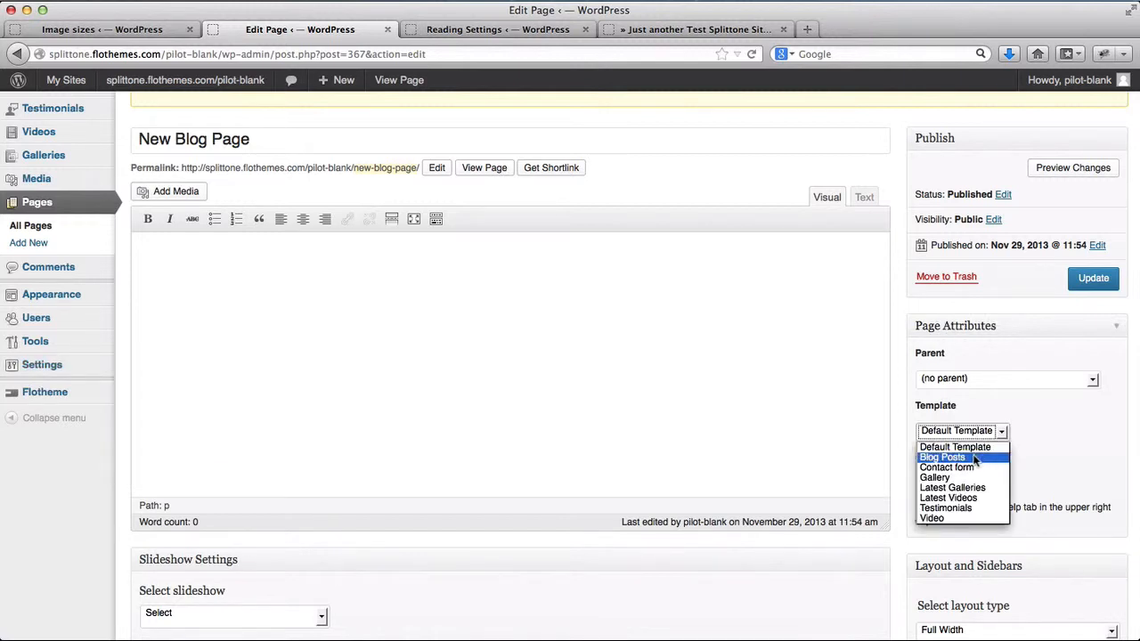
pyautogui.click(980, 456)
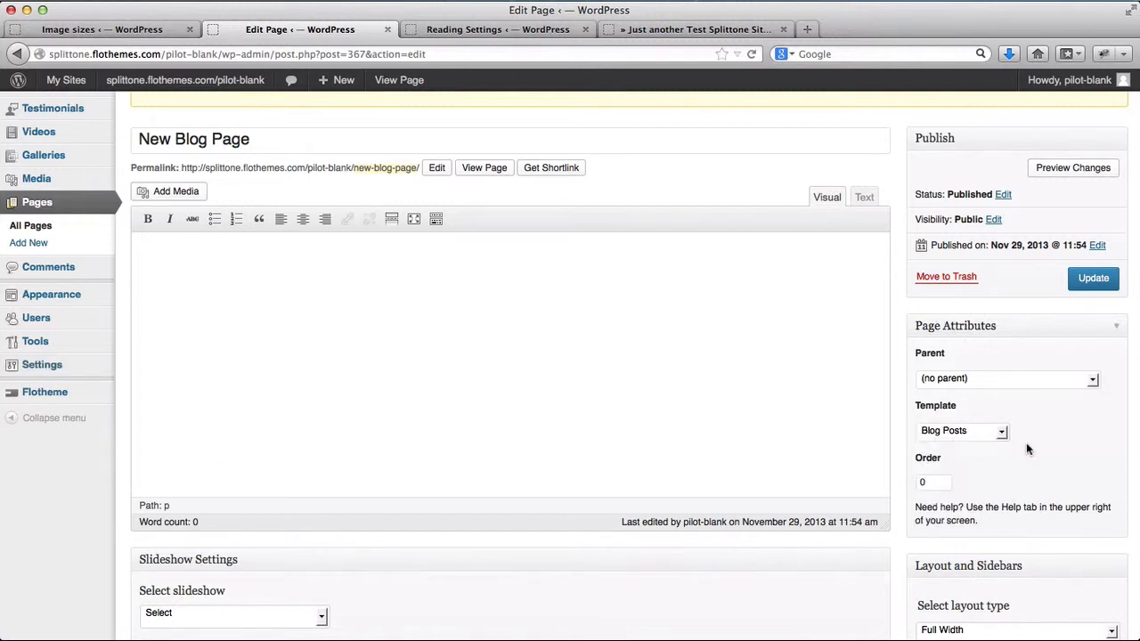
pyautogui.click(1093, 278)
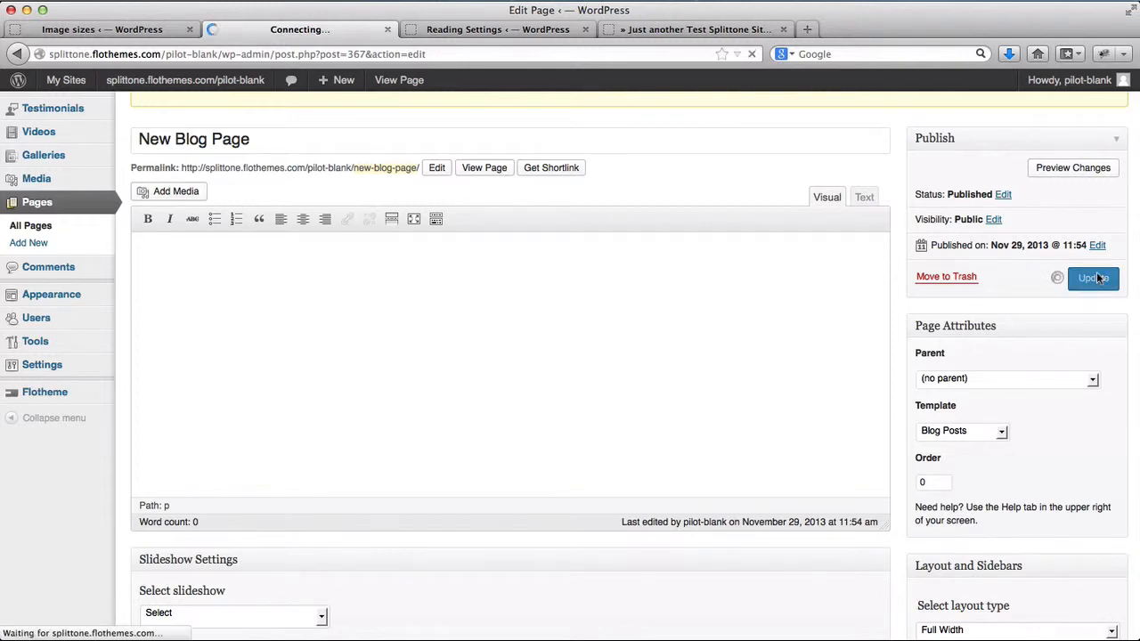
# - Reload the live New Blog Page and look through its heading and post listing
pyautogui.hotkey('ctrl', 'Tab')
pyautogui.hotkey('ctrl', 'Tab')
pyautogui.press('super+r')
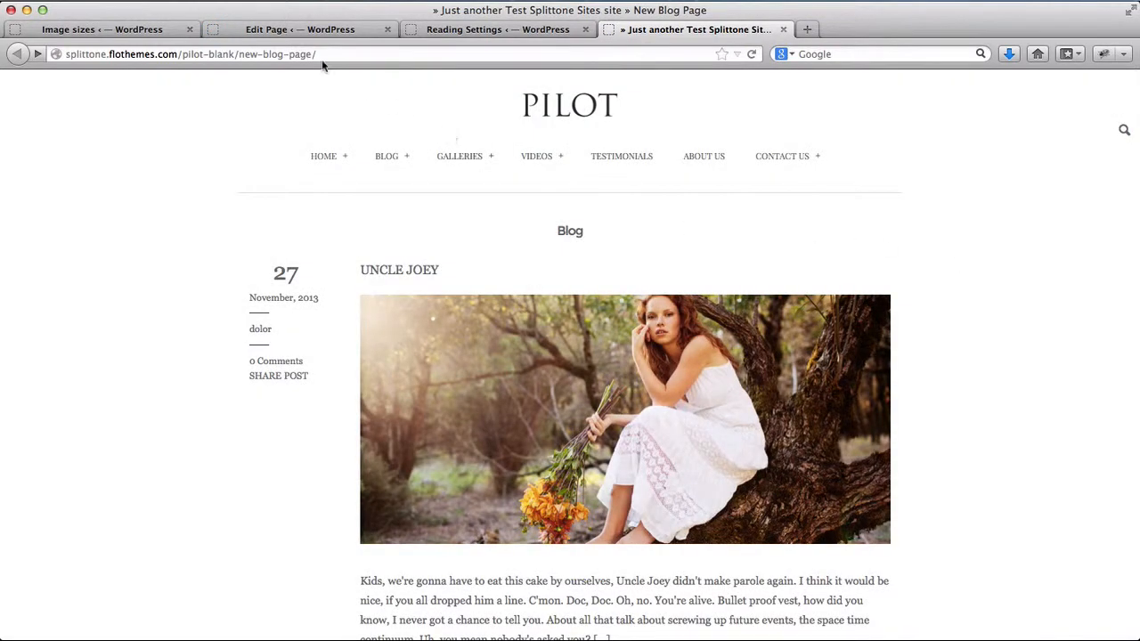
pyautogui.scroll(-10, 394, 260)
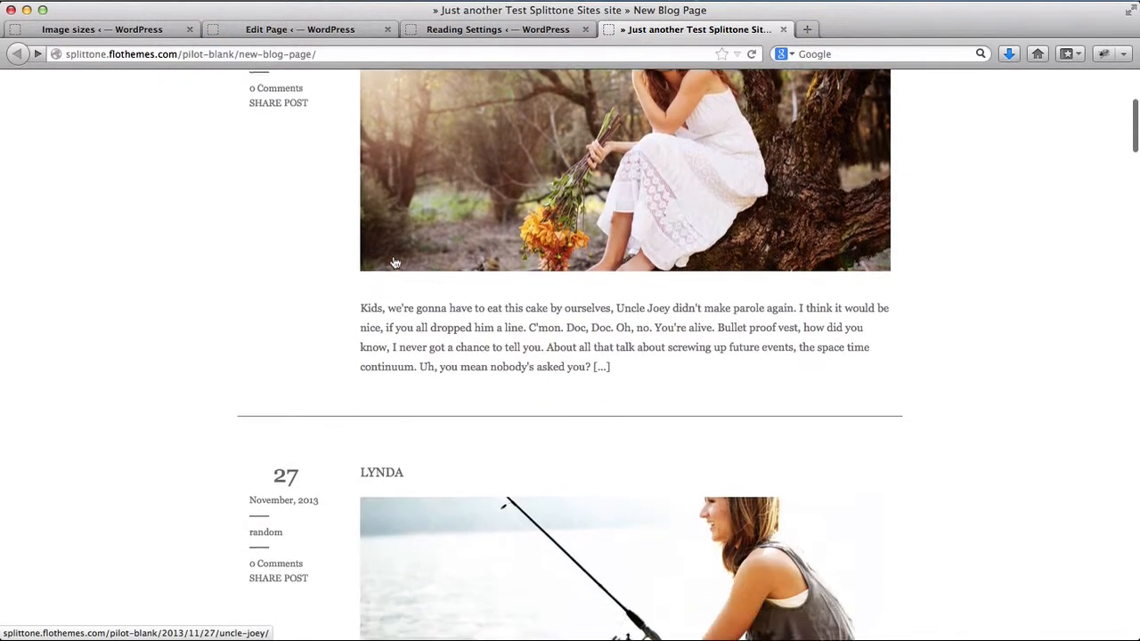
pyautogui.scroll(4, 394, 261)
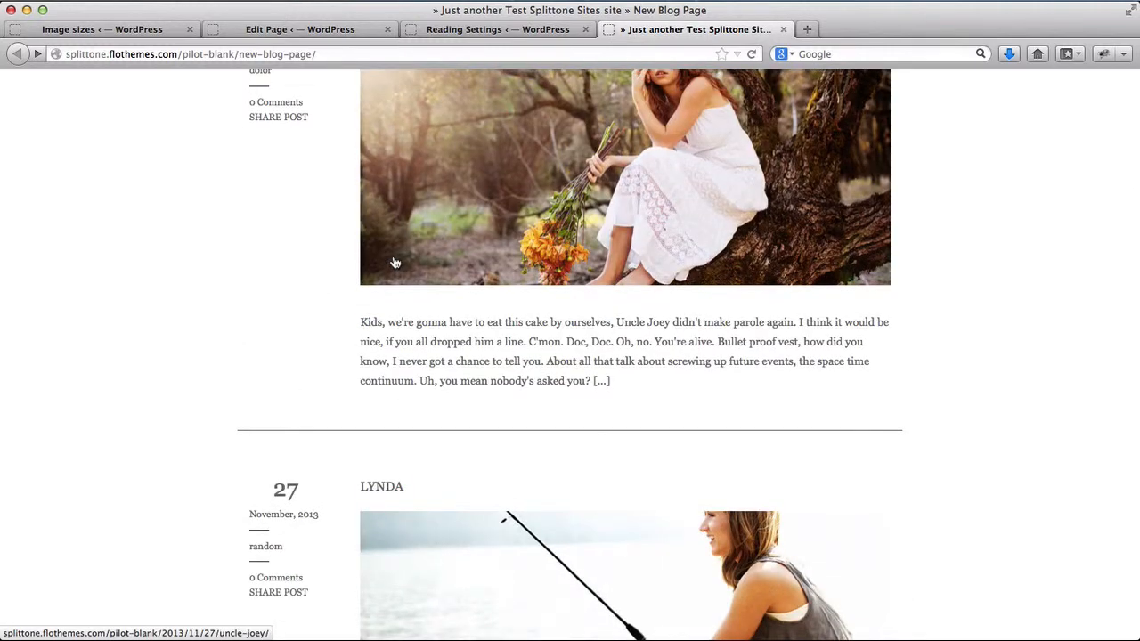
# - Set the blog listing layout to grid view in the Flotheme content settings and update the settings
pyautogui.hotkey('ctrl', 'Tab')
pyautogui.scroll(-5, 392, 256)
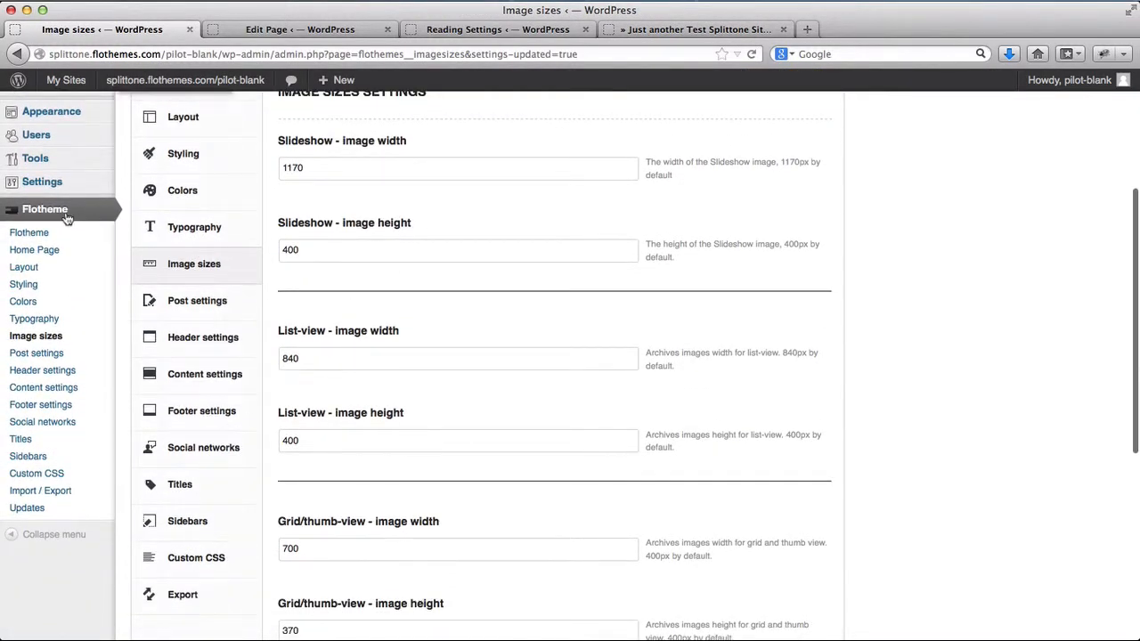
pyautogui.click(55, 394)
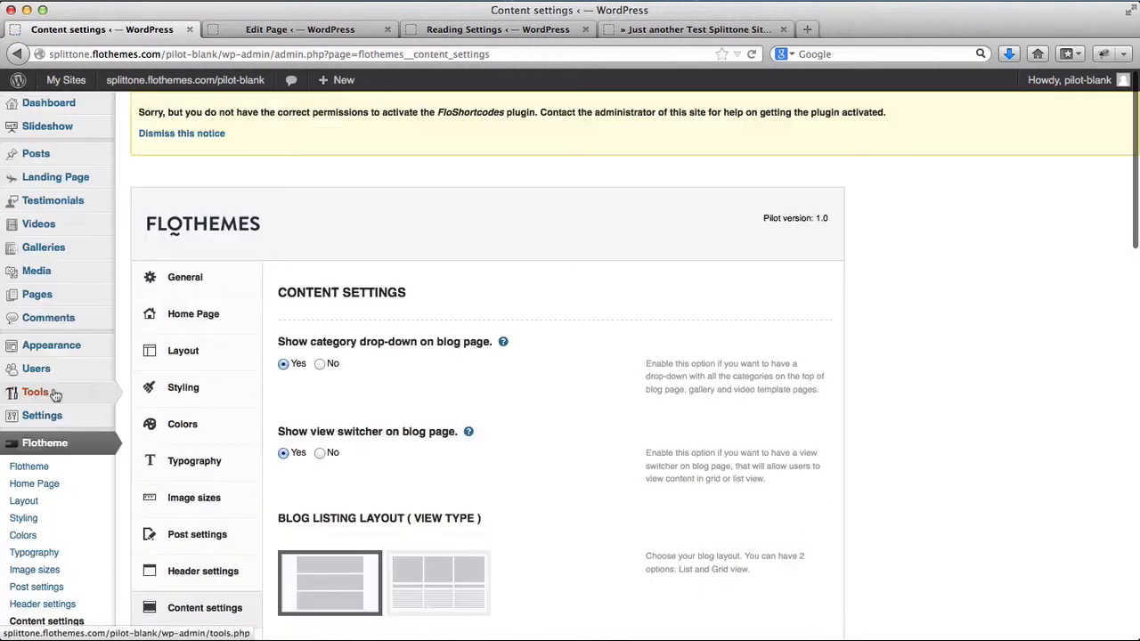
pyautogui.scroll(-5, 288, 476)
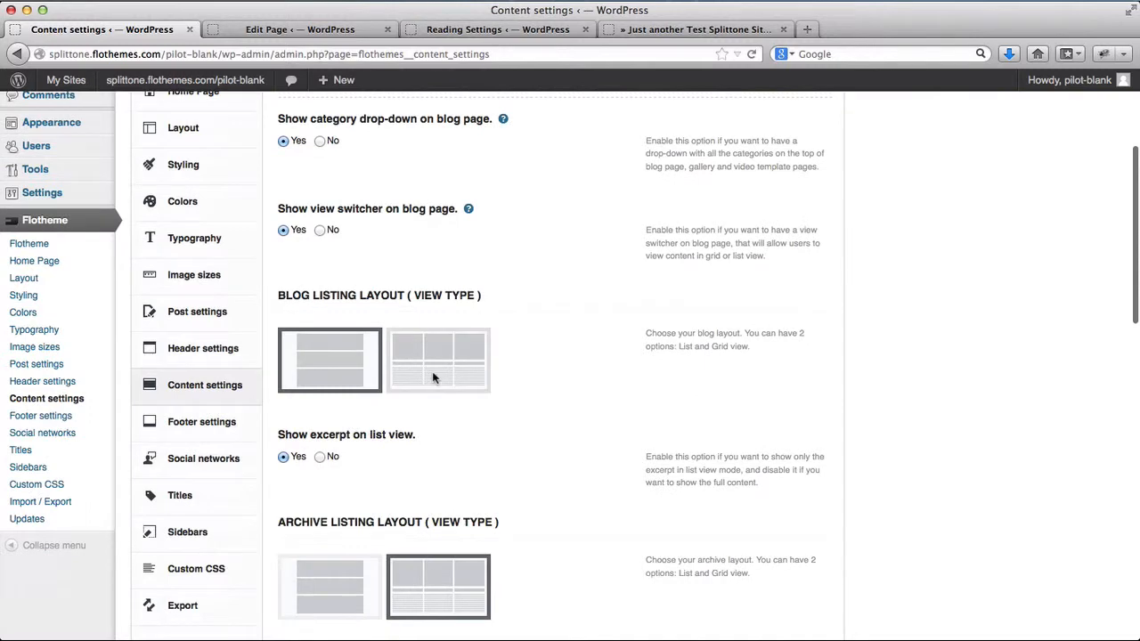
pyautogui.click(432, 378)
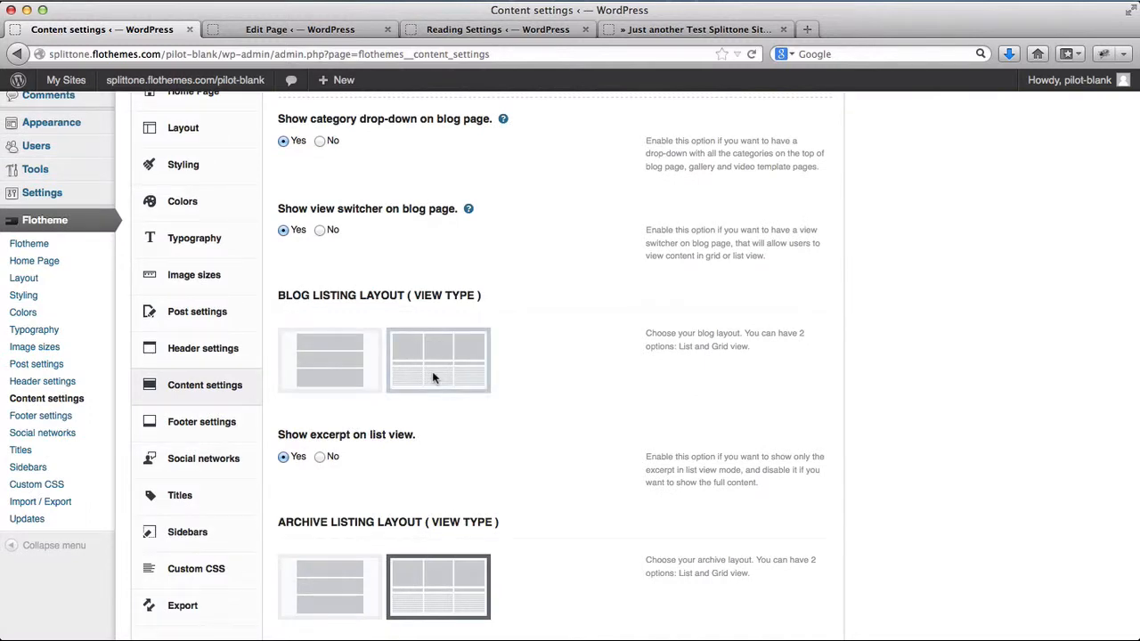
pyautogui.scroll(-15, 432, 378)
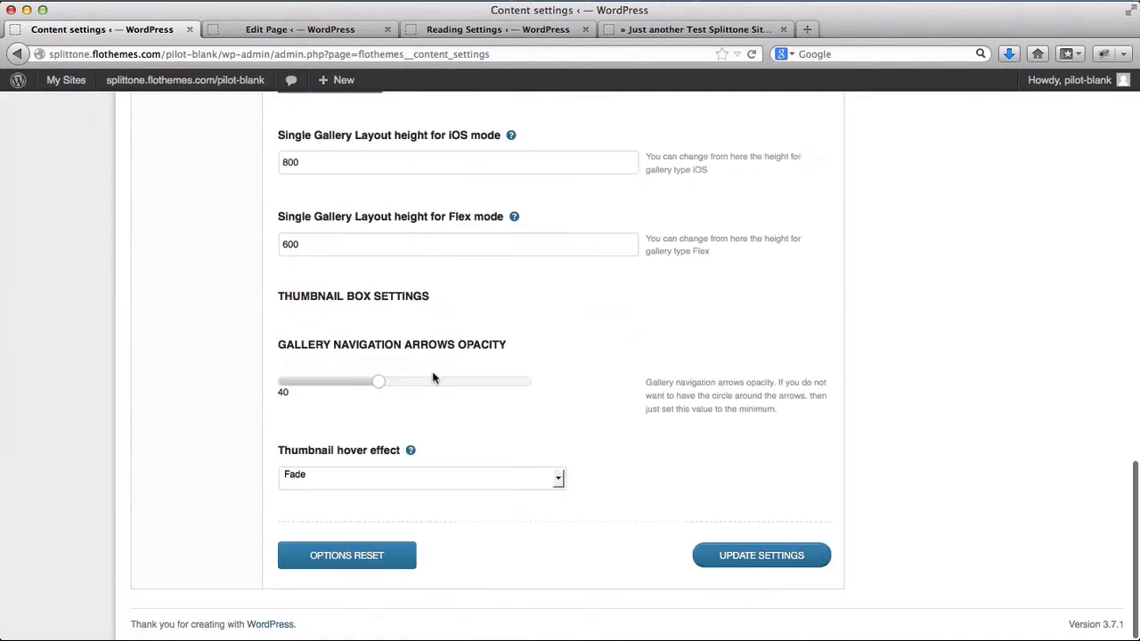
pyautogui.click(766, 554)
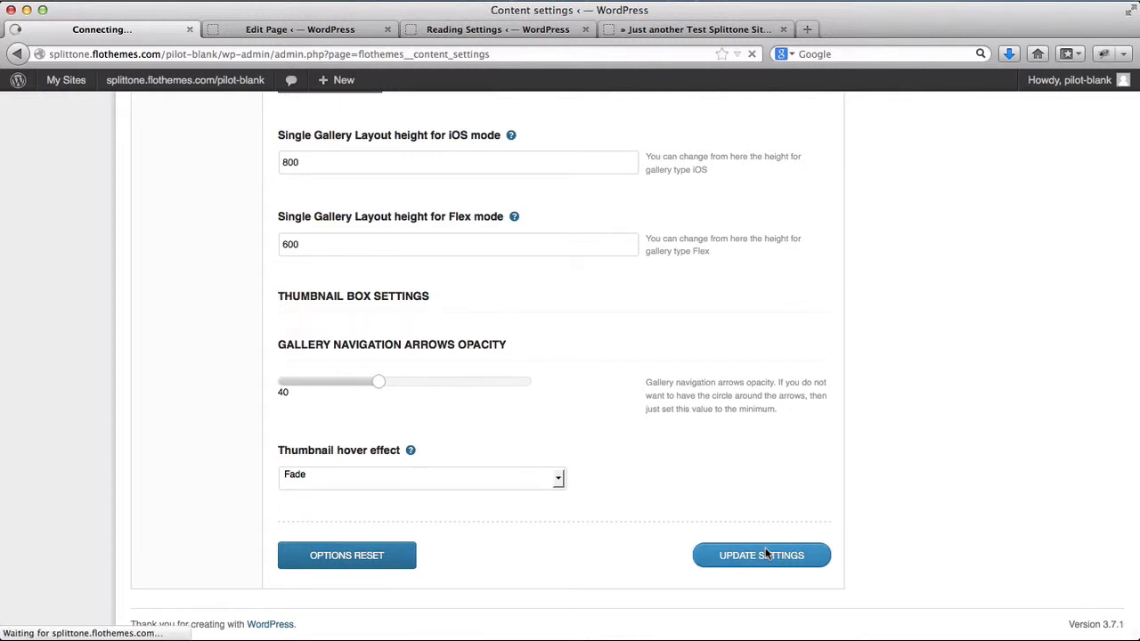
# - Examine the post thumbnails and excerpts on the live blog page in grid layout
pyautogui.hotkey('ctrl', 'shift', 'Tab')
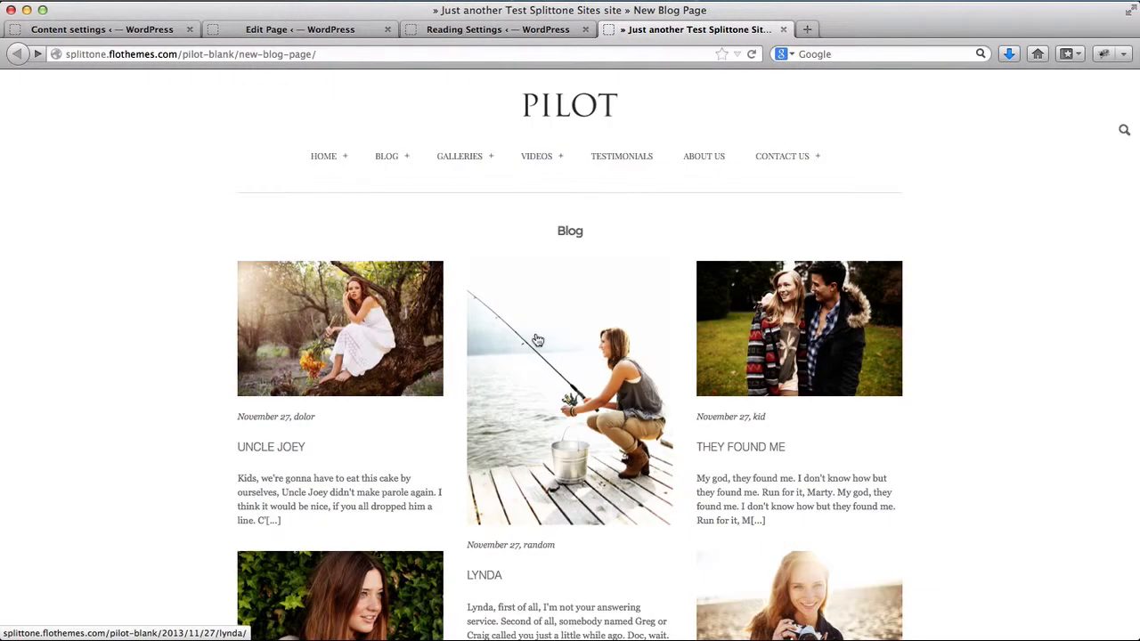
pyautogui.scroll(-5, 536, 336)
pyautogui.scroll(3, 539, 342)
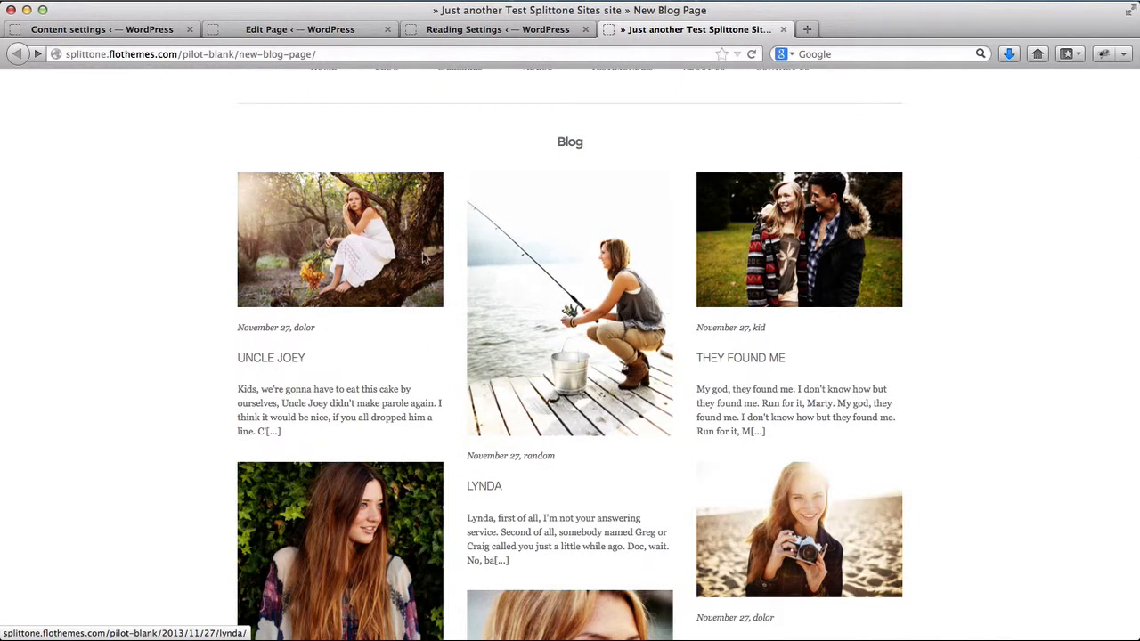
# - Check the blog listing layout option, set the posts page to Blog in the Reading settings and save the changes
pyautogui.click(118, 34)
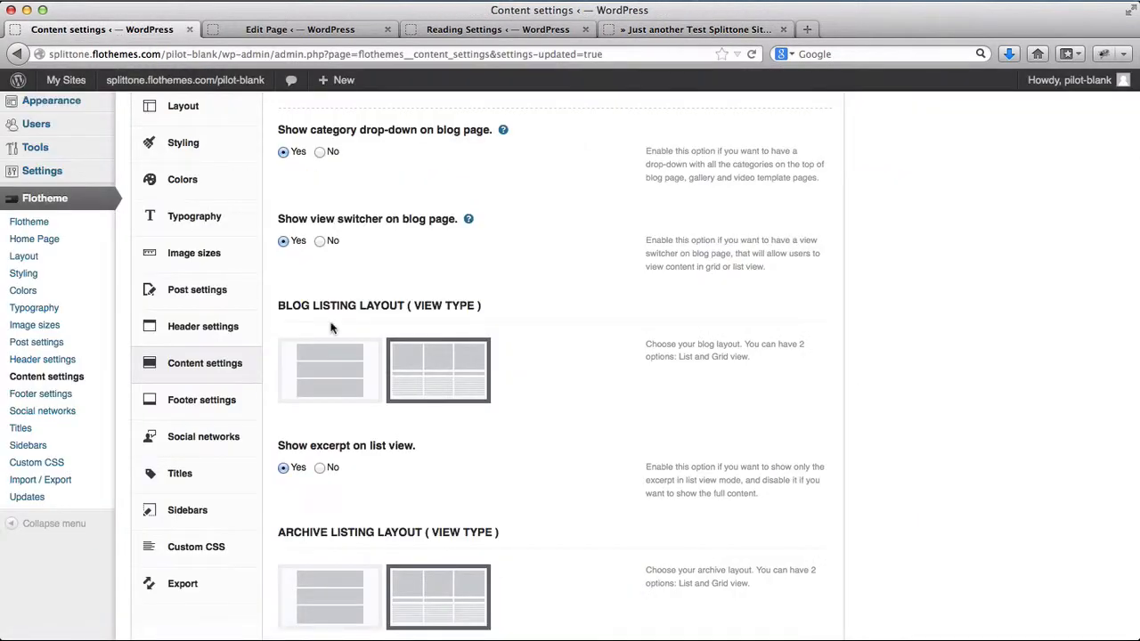
pyautogui.click(425, 397)
pyautogui.click(468, 34)
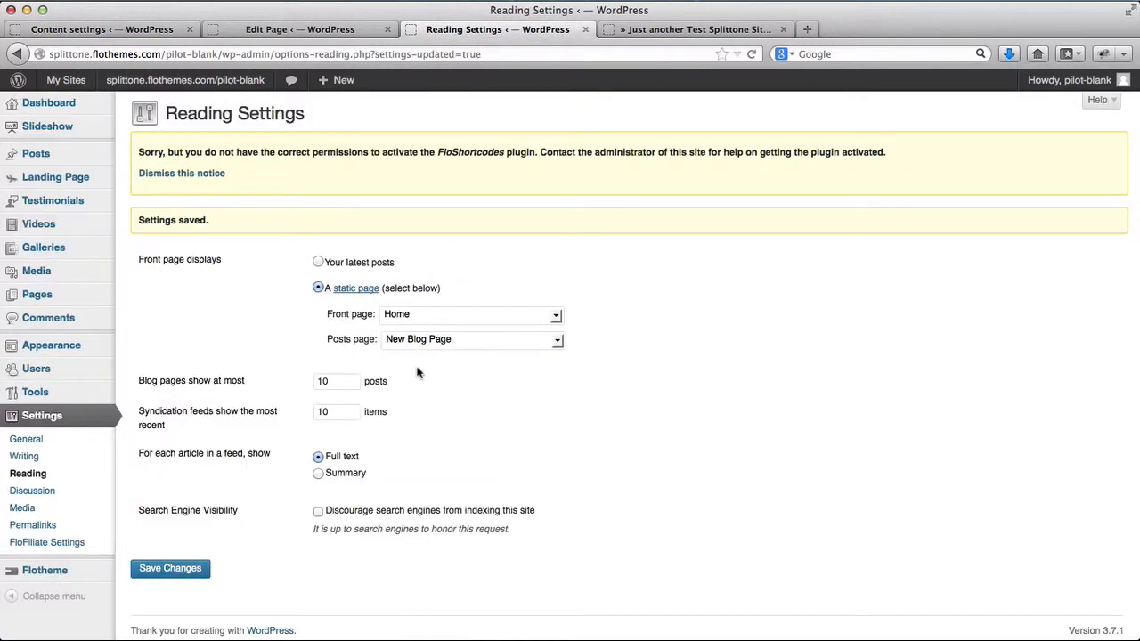
pyautogui.click(542, 346)
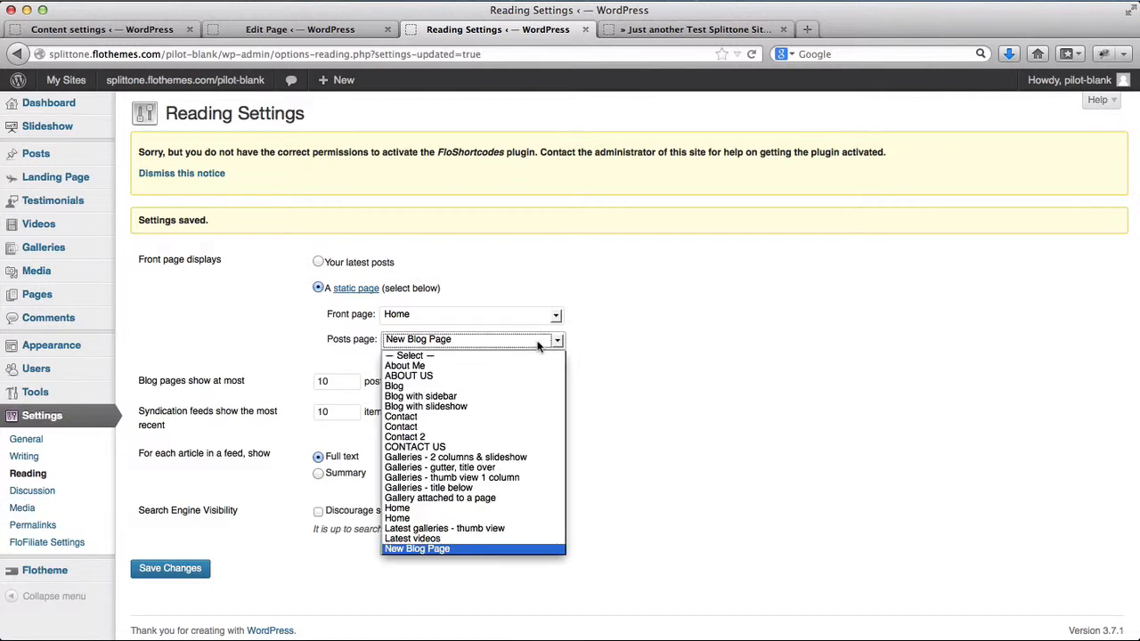
pyautogui.click(412, 387)
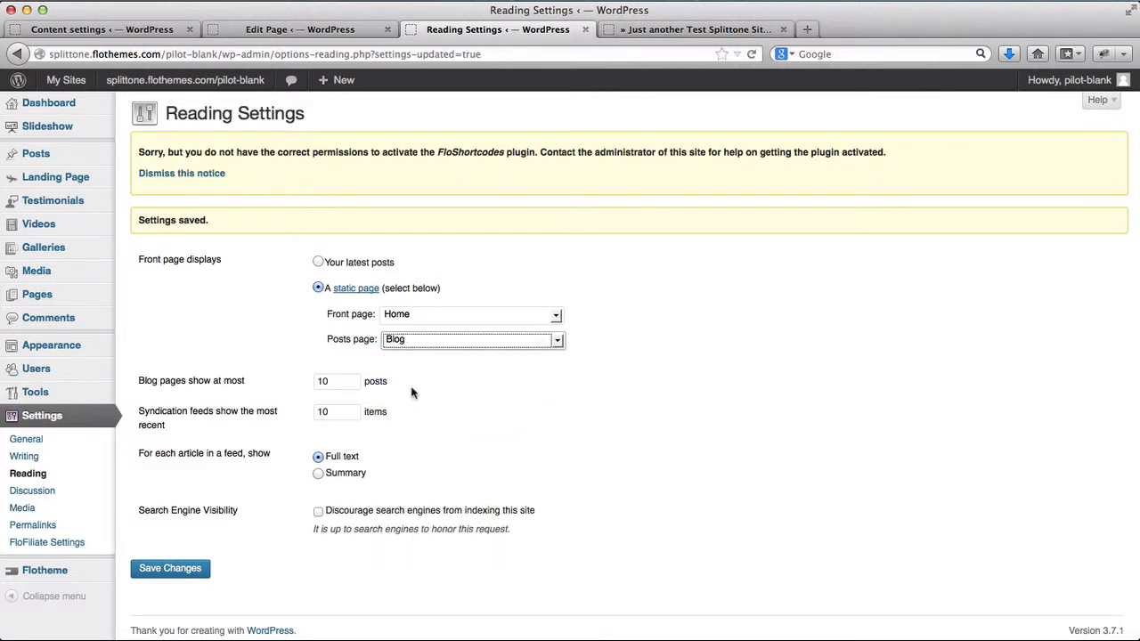
pyautogui.click(183, 569)
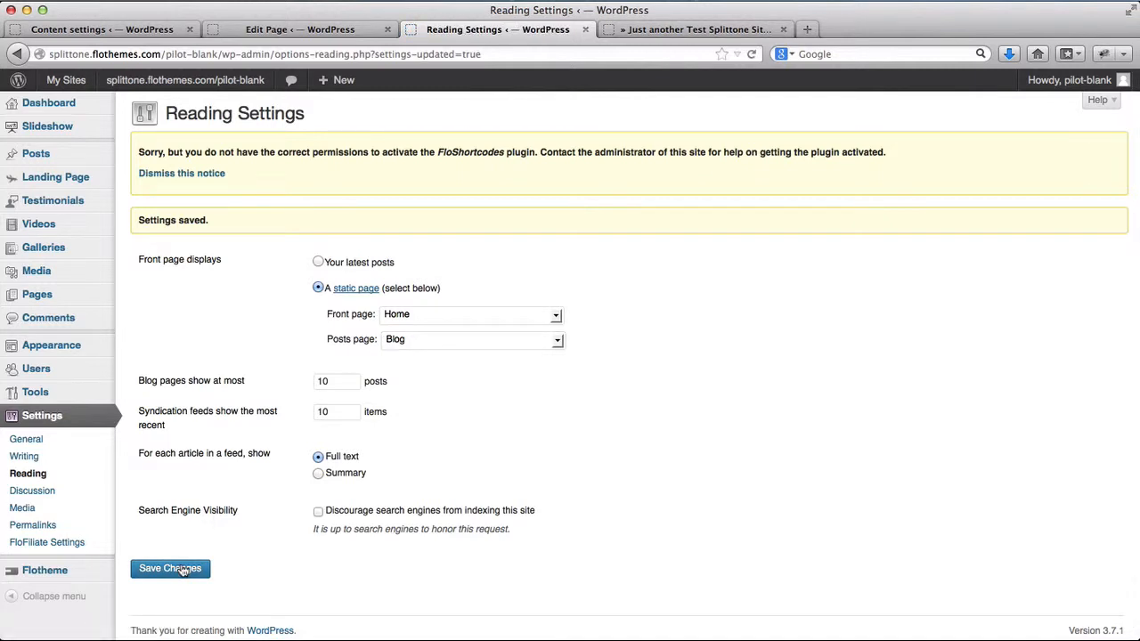
# - Reload the live New Blog Page, examine its title and view options, and return to the content settings
pyautogui.click(655, 29)
pyautogui.press('super+r')
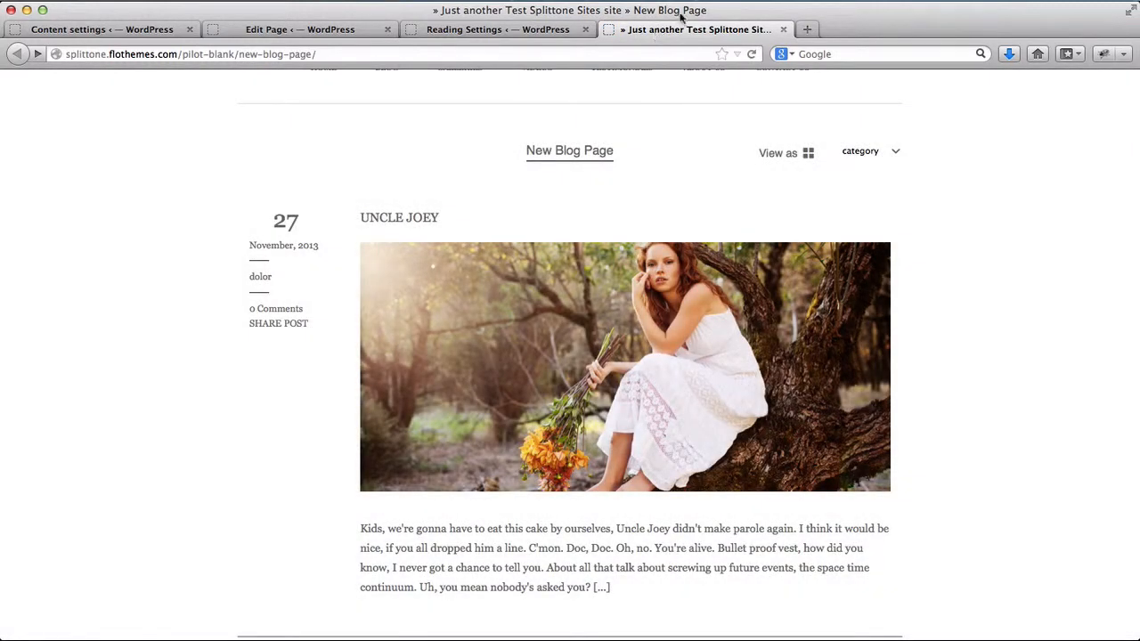
pyautogui.scroll(2, 698, 233)
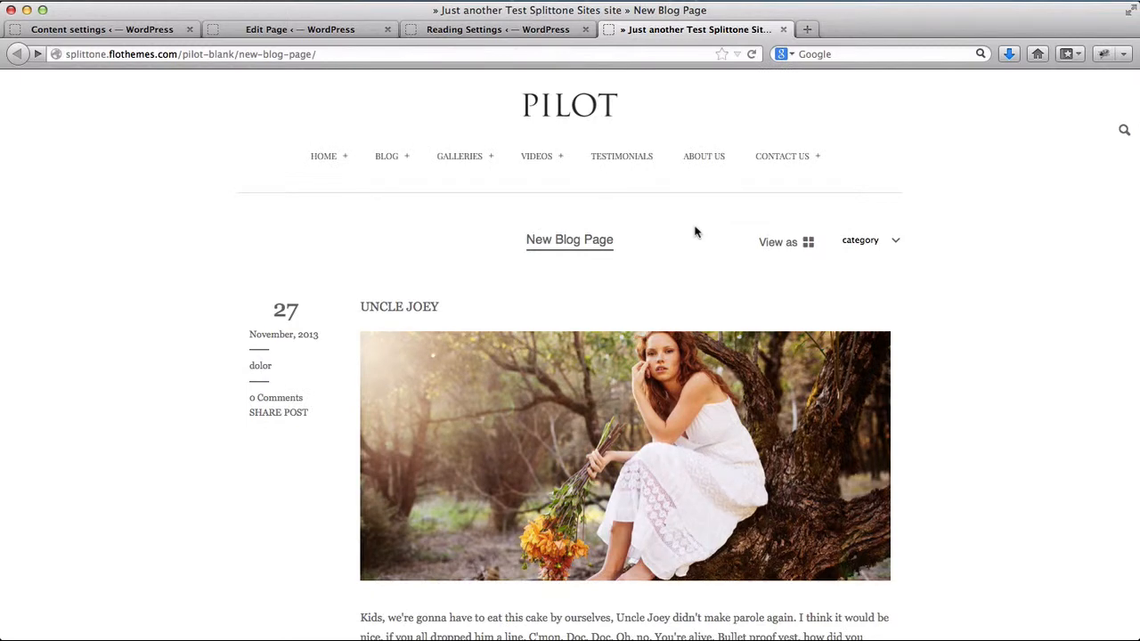
pyautogui.hotkey('ctrl', 'shift', 'Tab')
pyautogui.hotkey('ctrl', 'shift', 'Tab')
pyautogui.hotkey('ctrl', 'shift', 'Tab')
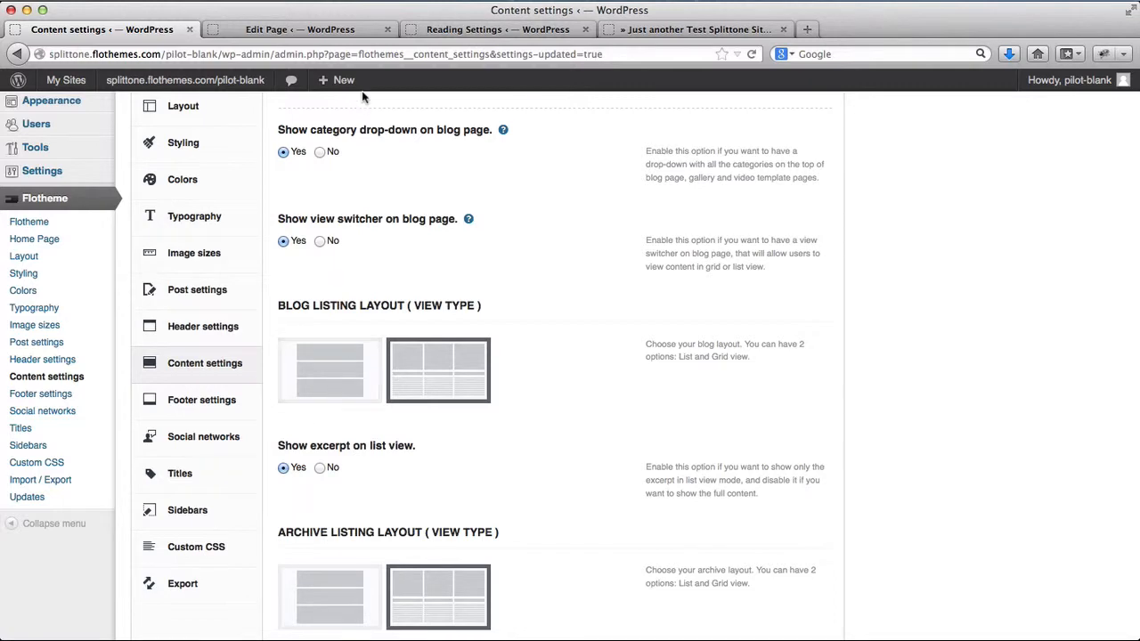
# - Compare the posts page assignment in the Reading settings with the template and layout options of New Blog Page
pyautogui.click(335, 28)
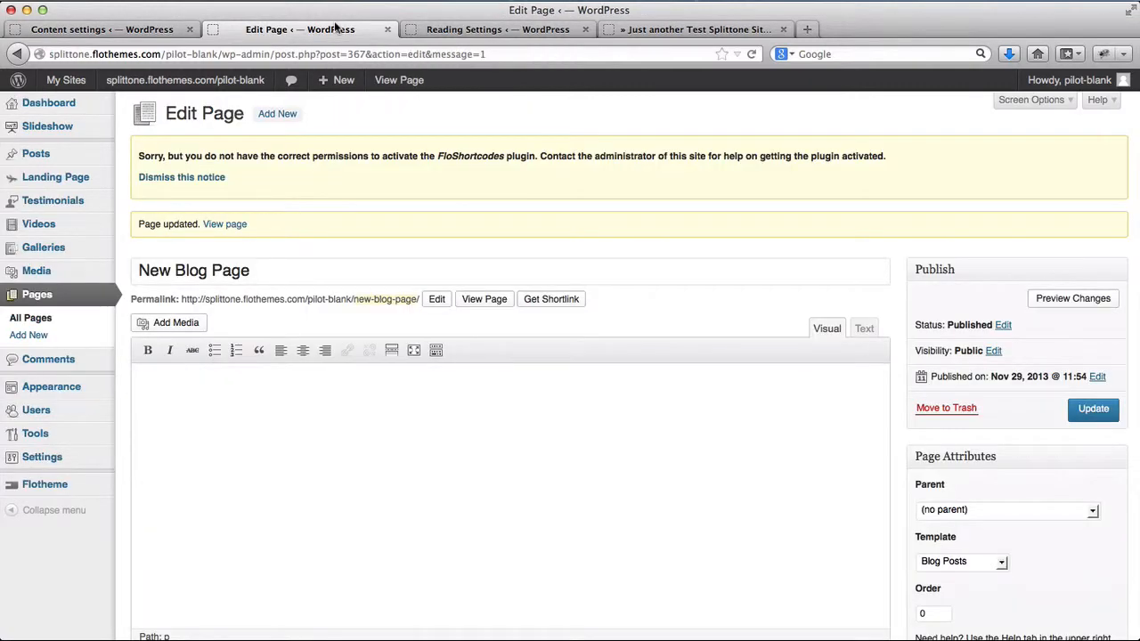
pyautogui.click(496, 28)
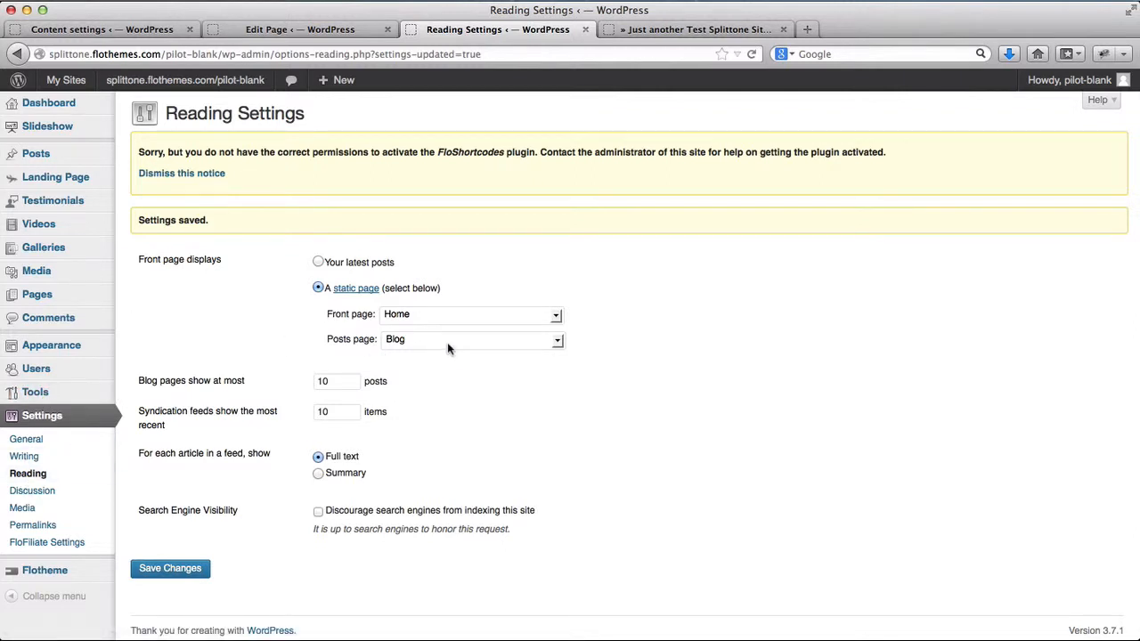
pyautogui.click(366, 36)
pyautogui.scroll(-5, 605, 179)
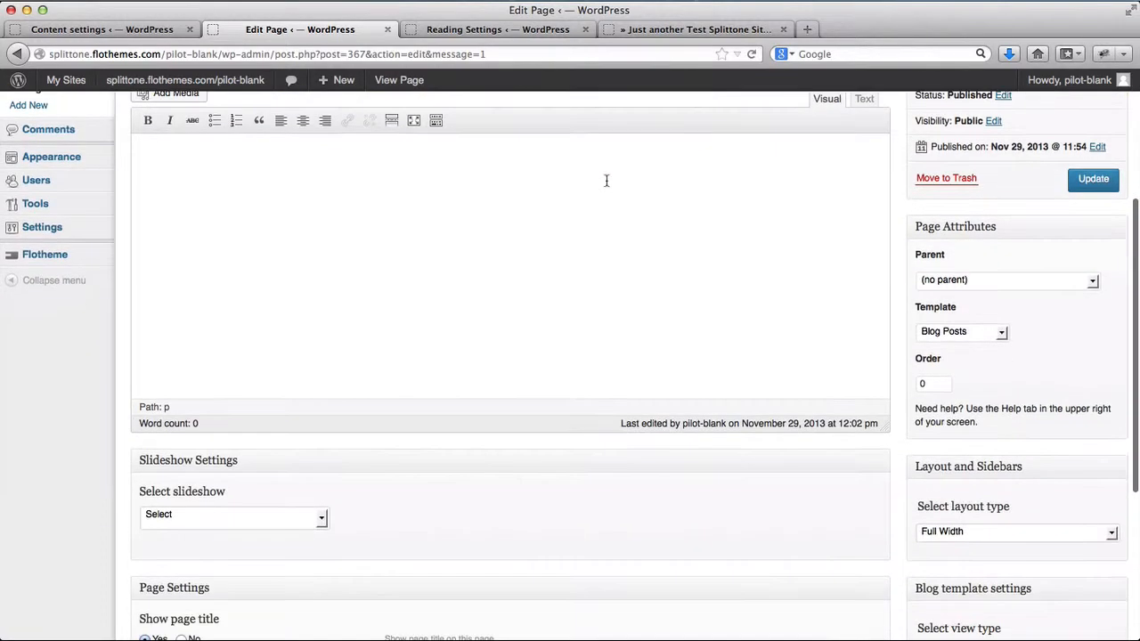
pyautogui.scroll(-3, 605, 181)
pyautogui.scroll(6, 779, 258)
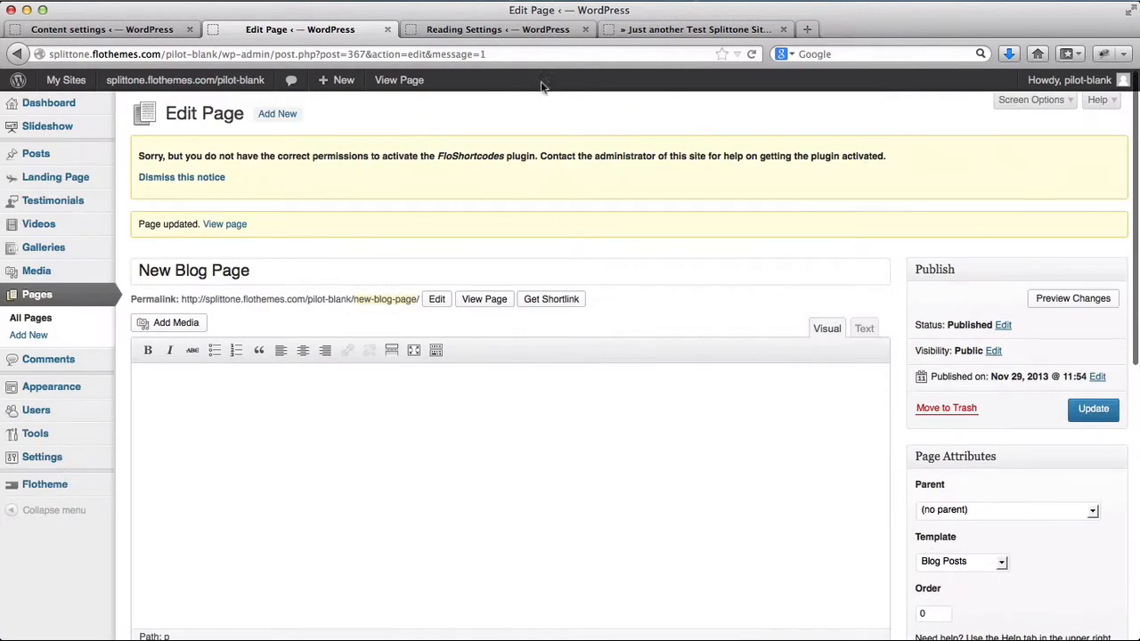
# - Set the view type in the blog template settings of New Blog Page to Grid view
pyautogui.scroll(-5, 759, 312)
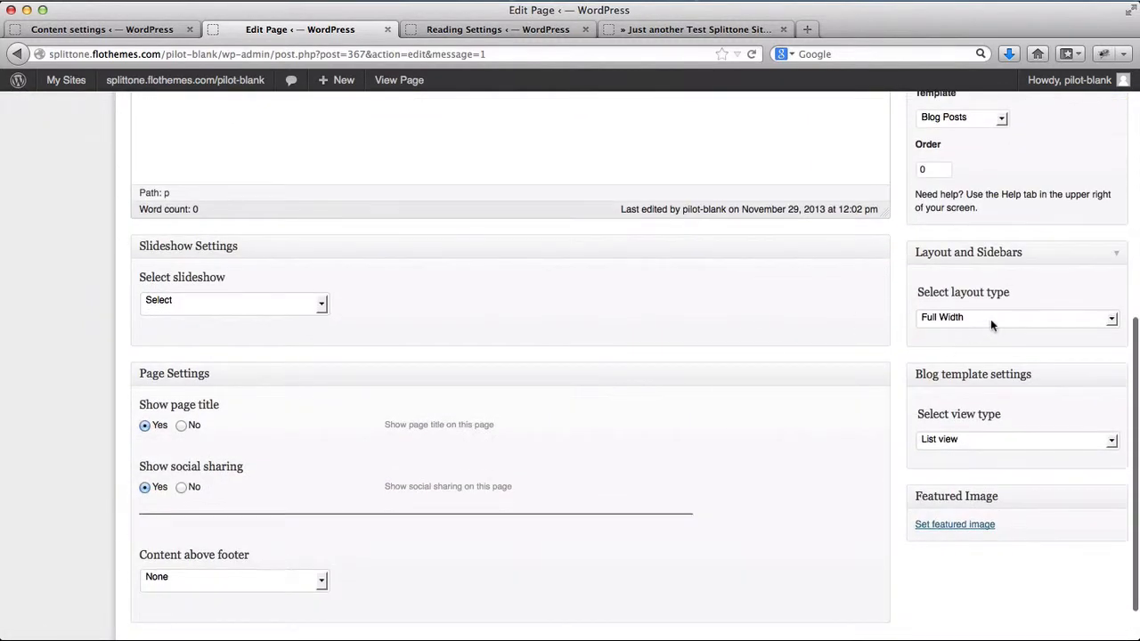
pyautogui.click(957, 439)
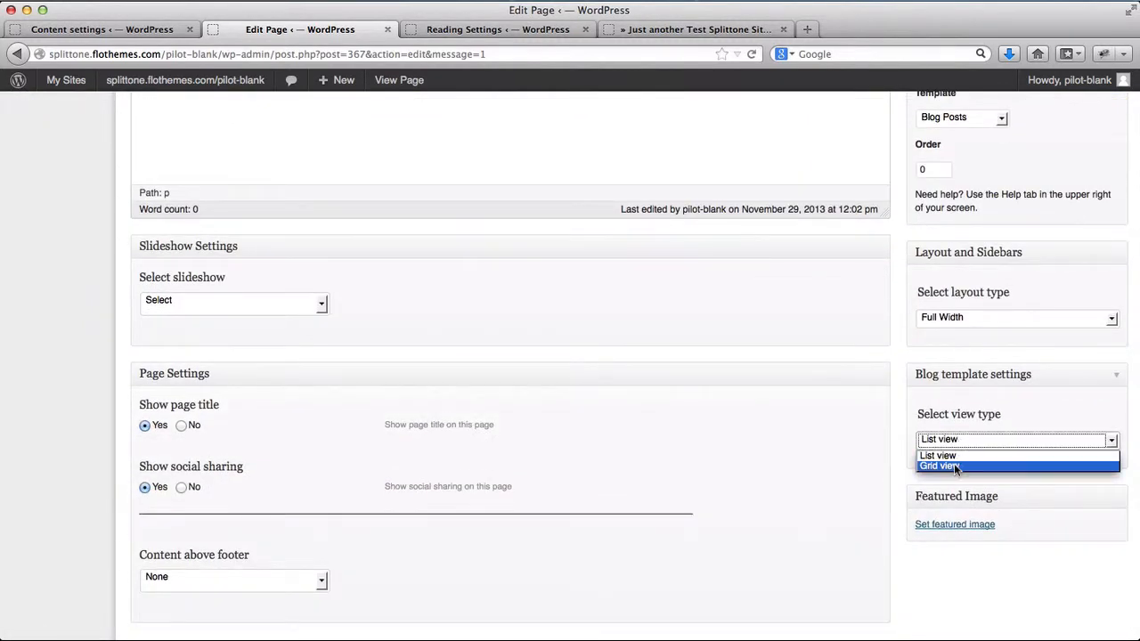
pyautogui.click(954, 464)
# - Try the Right Sidebar layout type and look through the available slideshow and content above footer options
pyautogui.click(968, 319)
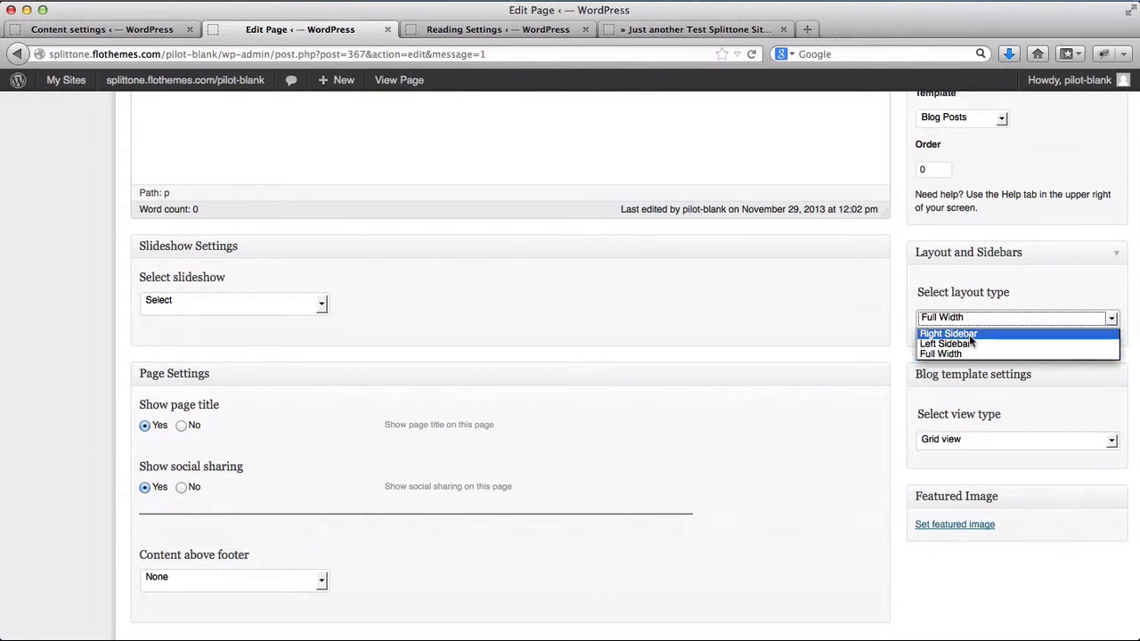
pyautogui.click(969, 335)
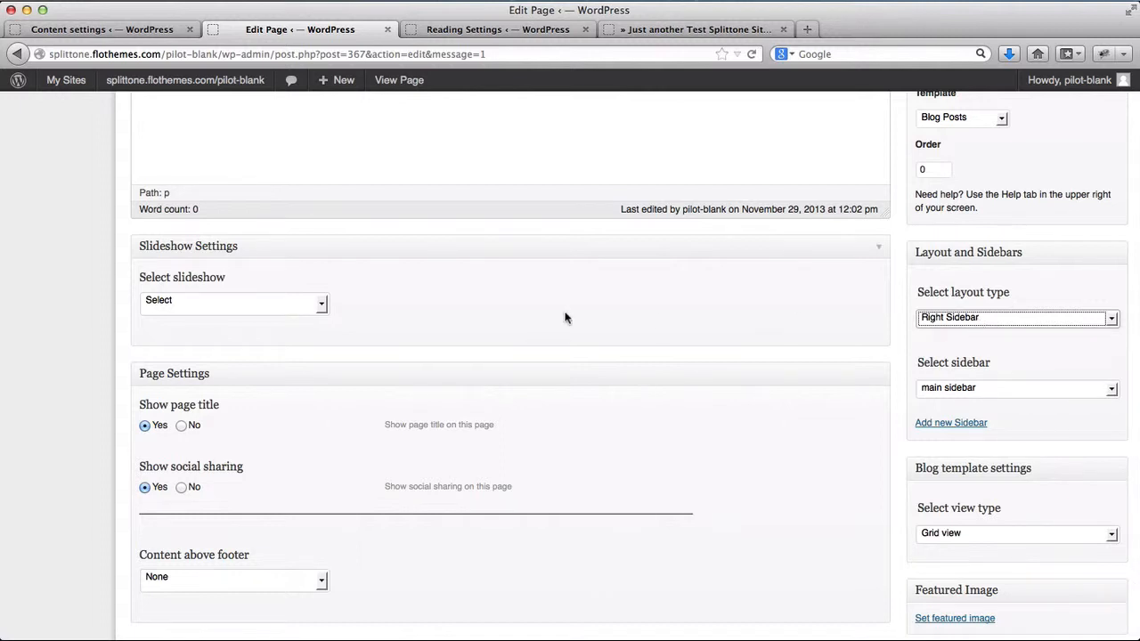
pyautogui.click(322, 309)
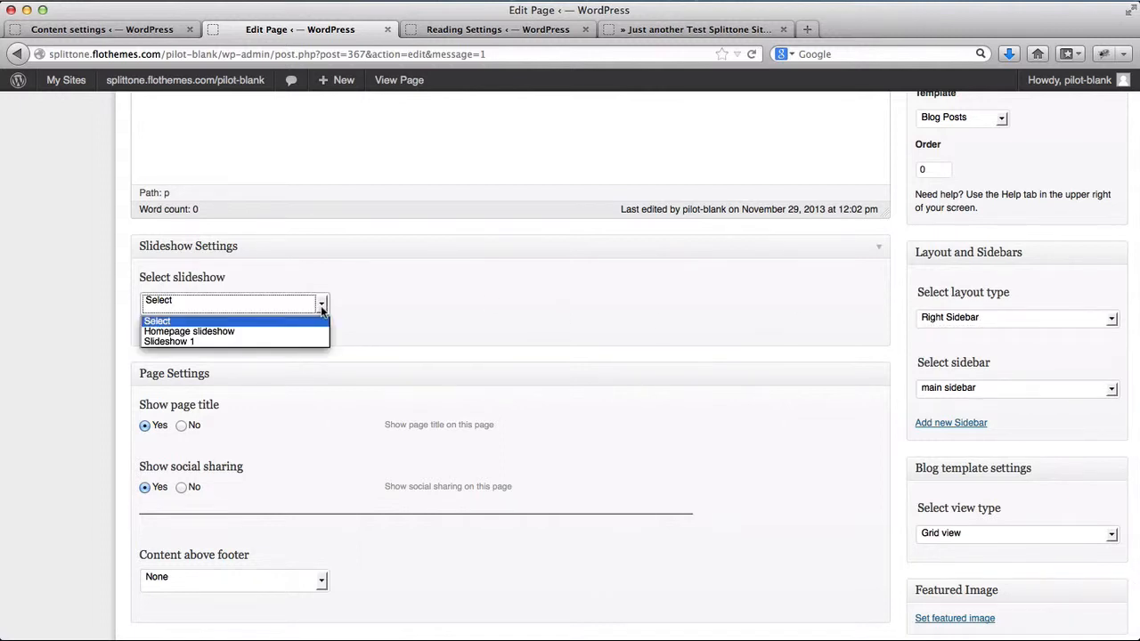
pyautogui.click(379, 275)
pyautogui.scroll(-2, 365, 369)
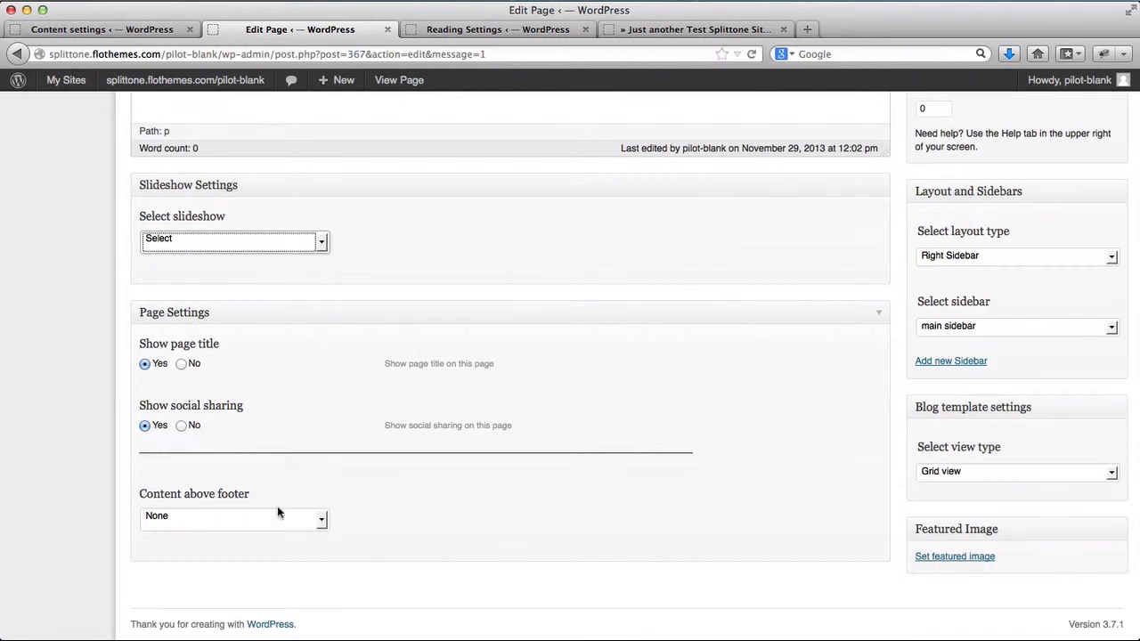
pyautogui.click(319, 520)
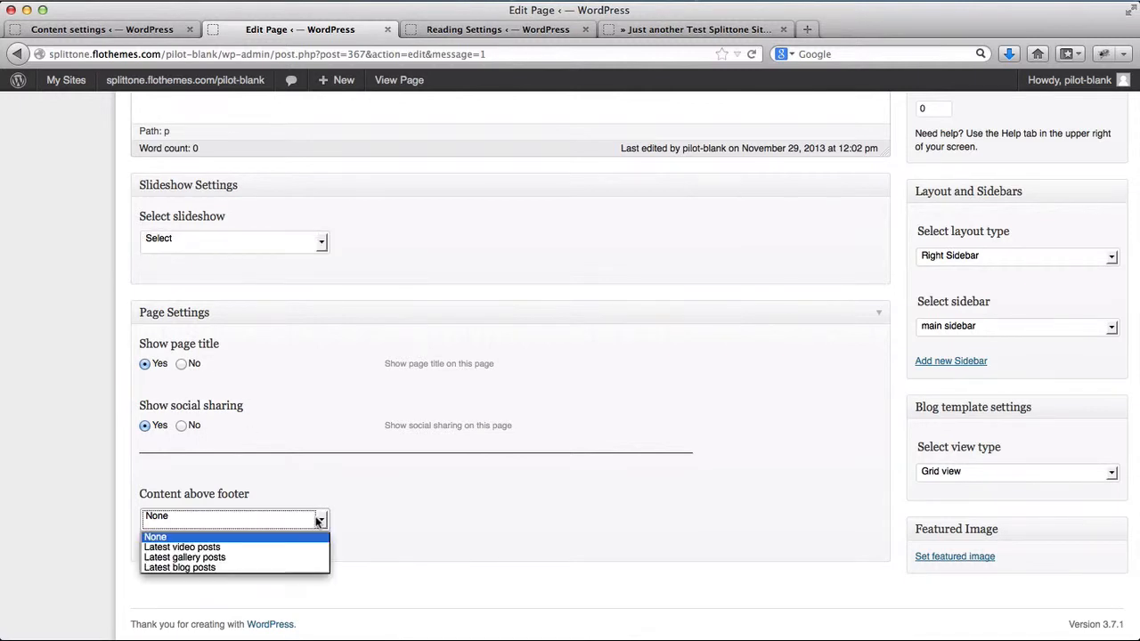
pyautogui.click(326, 384)
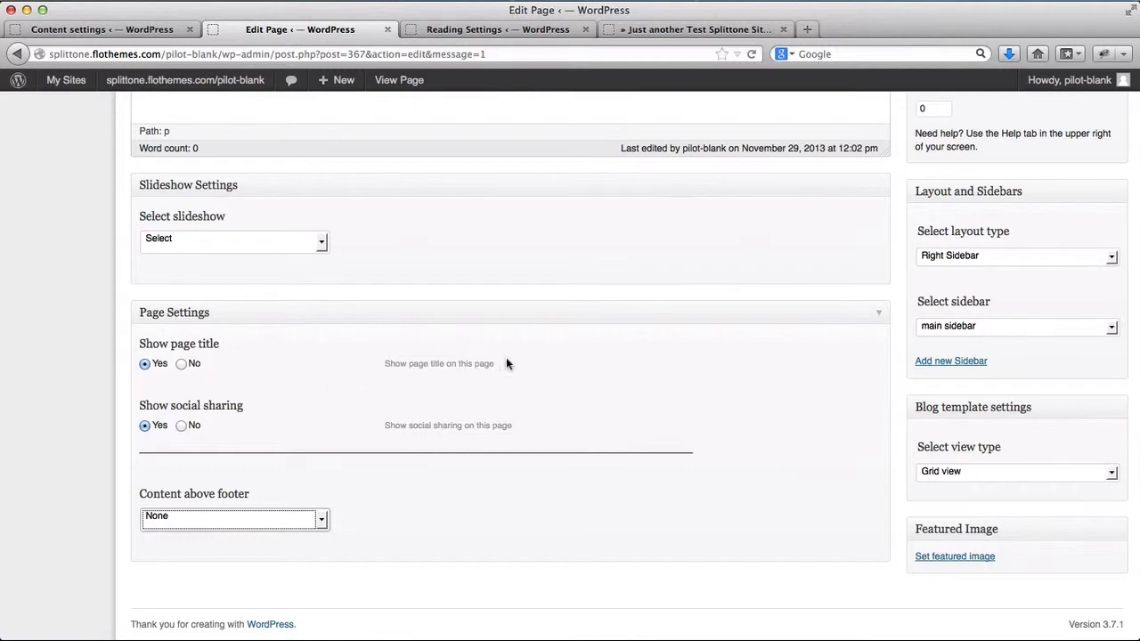
# - Set the page's layout type to Full Width and check the Grid view selection in the blog template settings
pyautogui.scroll(5, 506, 357)
pyautogui.scroll(-3, 506, 357)
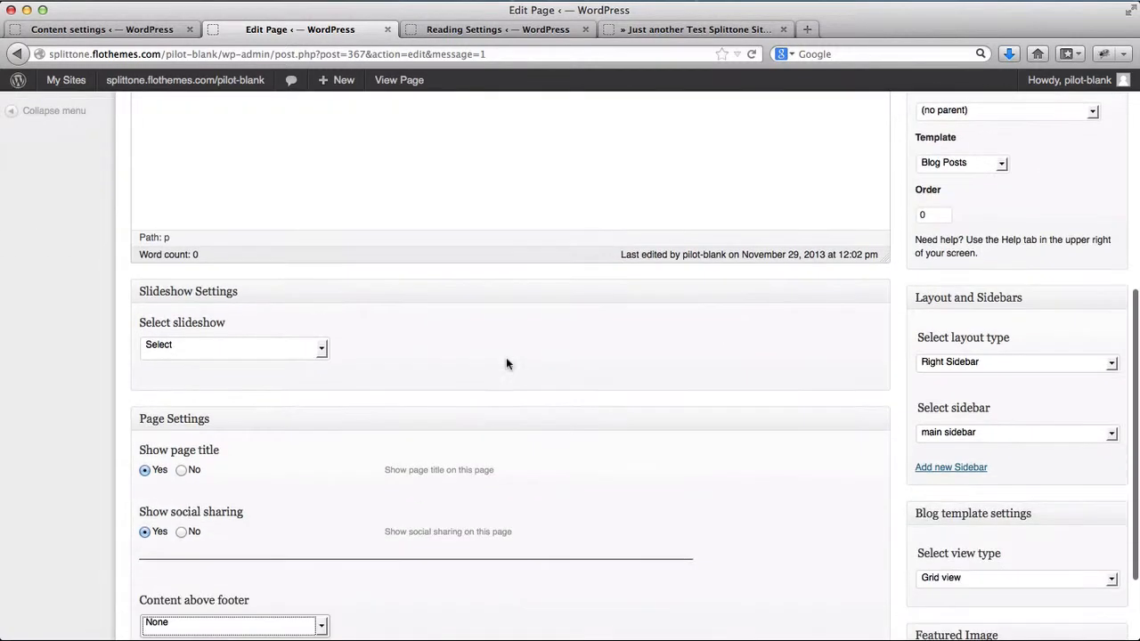
pyautogui.click(948, 363)
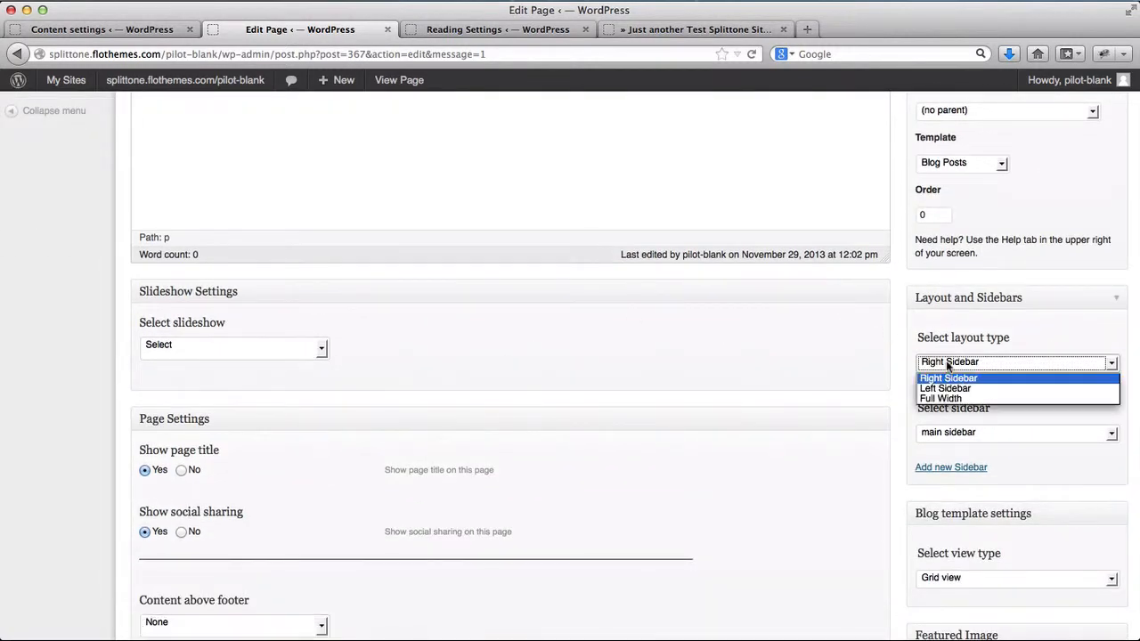
pyautogui.click(949, 399)
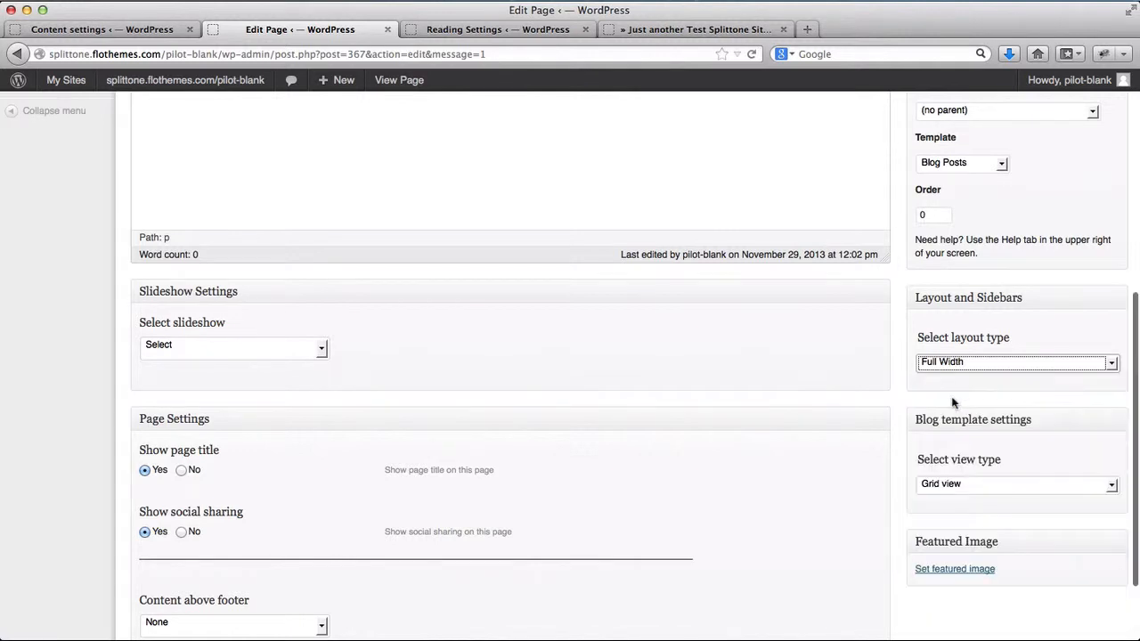
pyautogui.click(988, 483)
pyautogui.click(986, 482)
# - Assign Slideshow 1 to New Blog Page in the slideshow settings
pyautogui.scroll(-3, 629, 437)
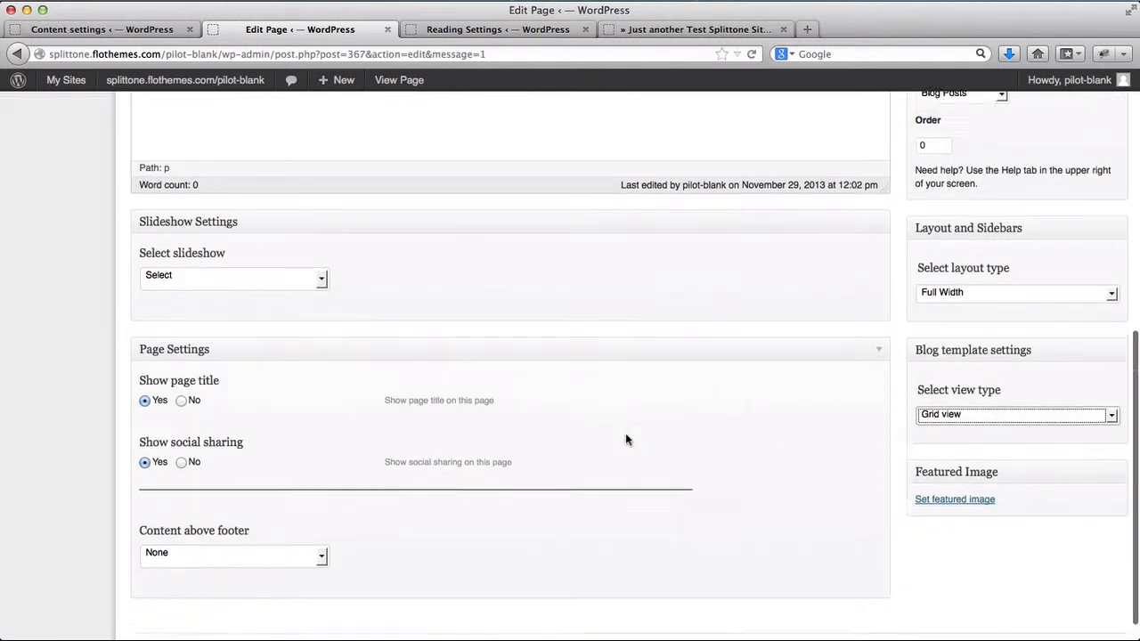
pyautogui.click(269, 257)
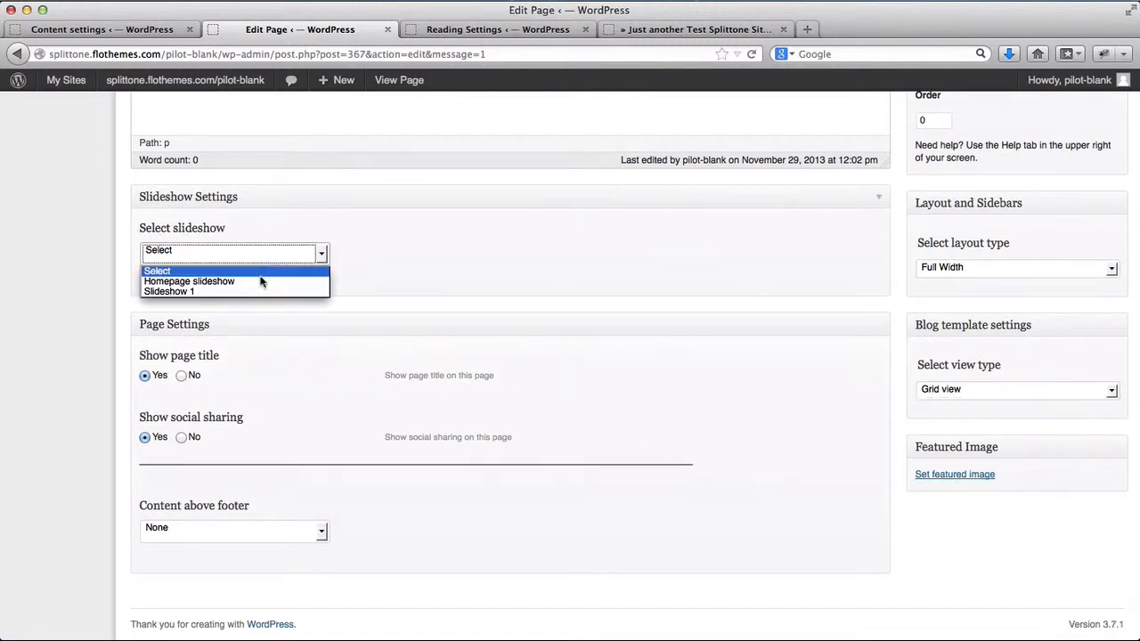
pyautogui.click(240, 292)
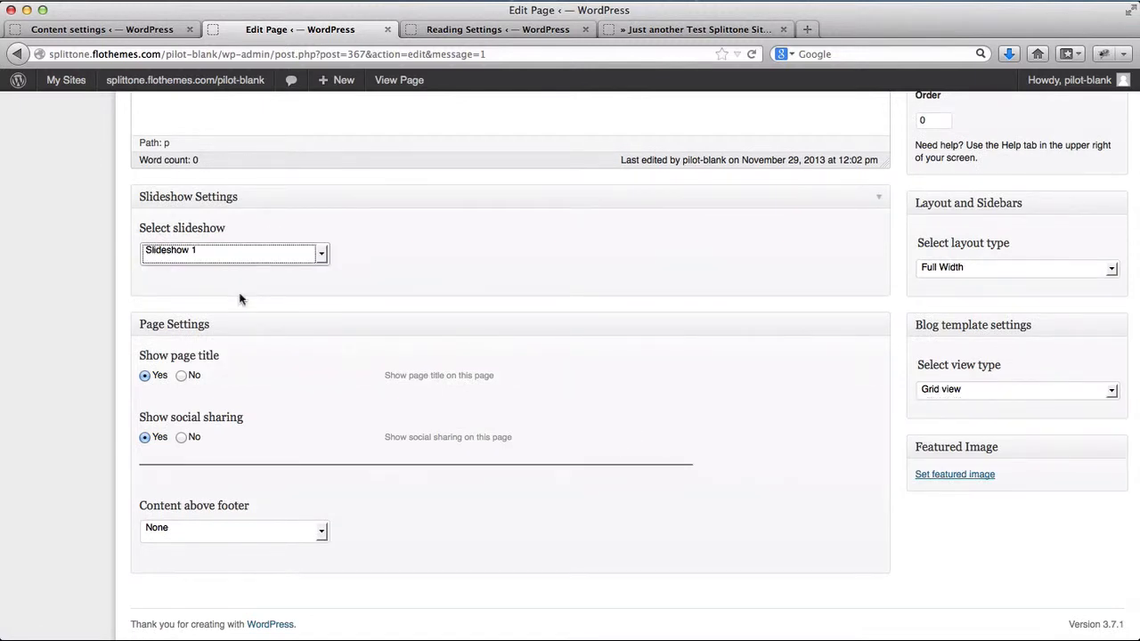
# - Set the content above footer to Latest video posts and update the page
pyautogui.click(283, 540)
pyautogui.click(282, 536)
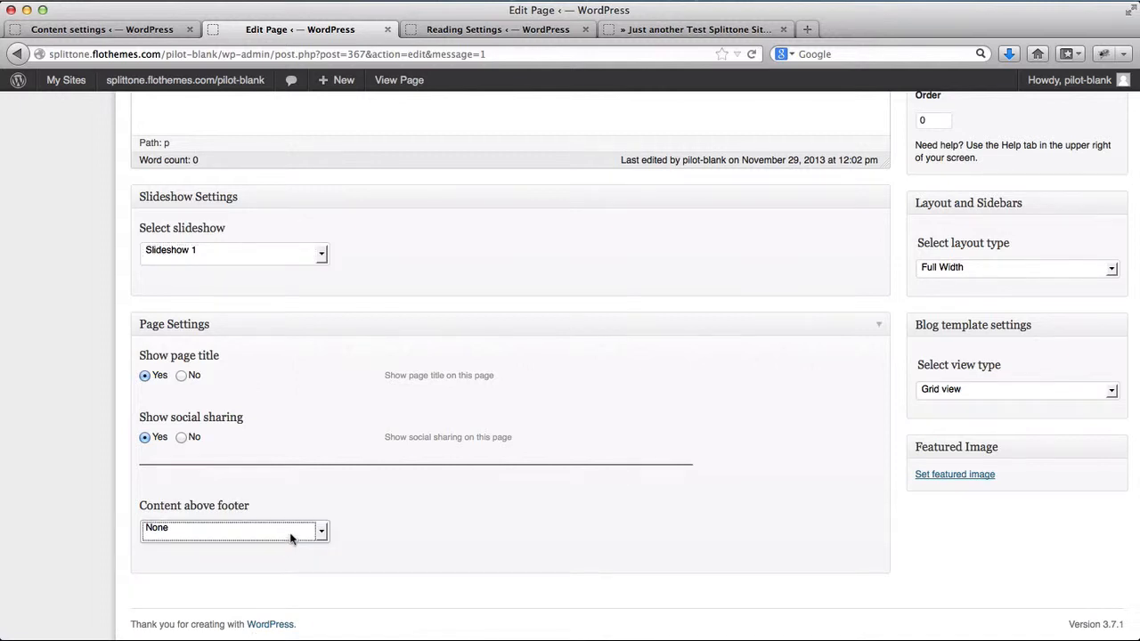
pyautogui.click(290, 538)
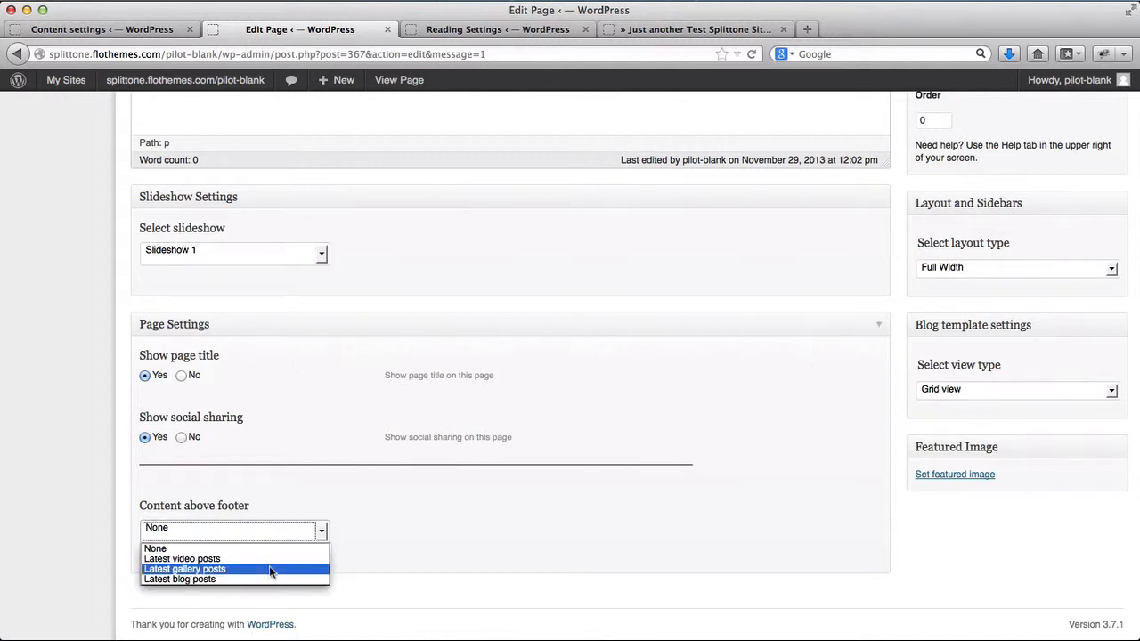
pyautogui.click(258, 548)
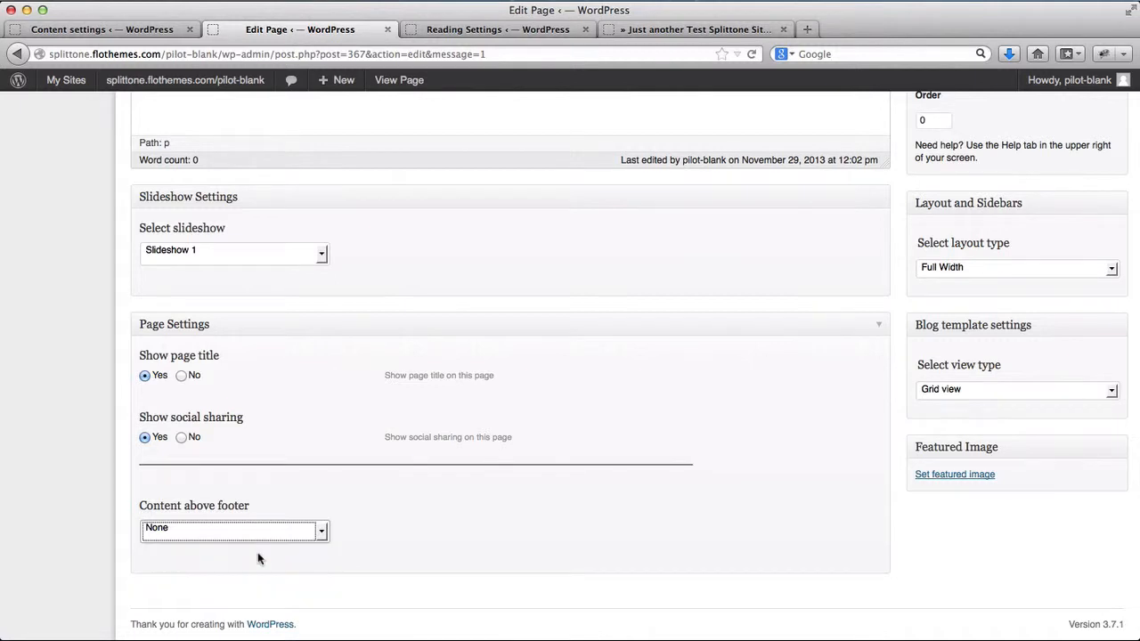
pyautogui.click(269, 534)
pyautogui.click(252, 557)
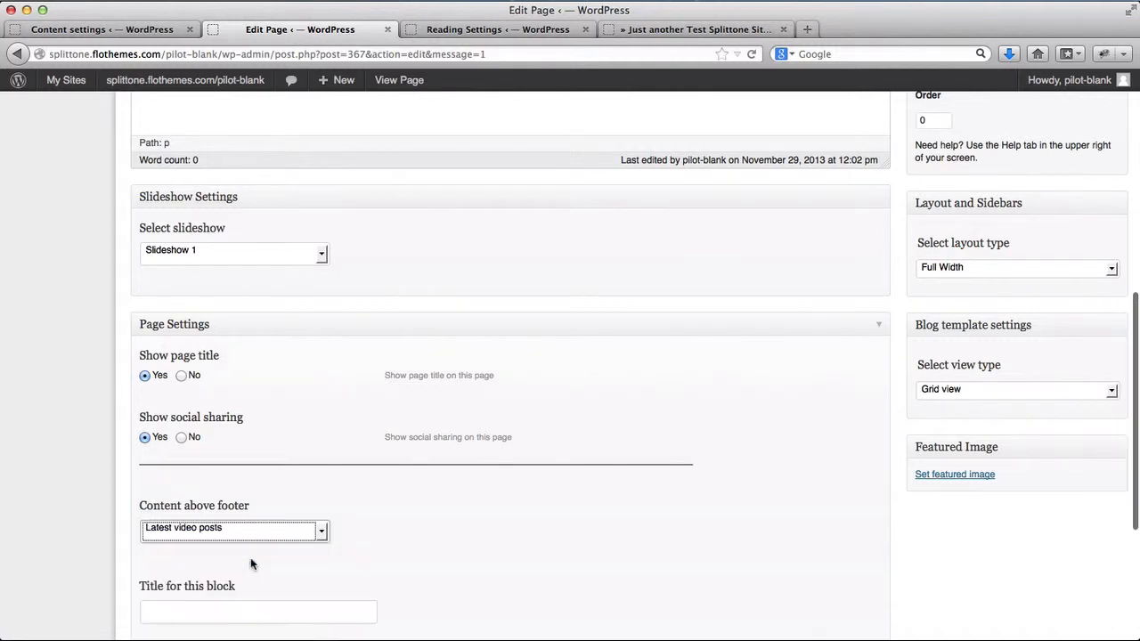
pyautogui.scroll(5, 701, 450)
pyautogui.click(1102, 199)
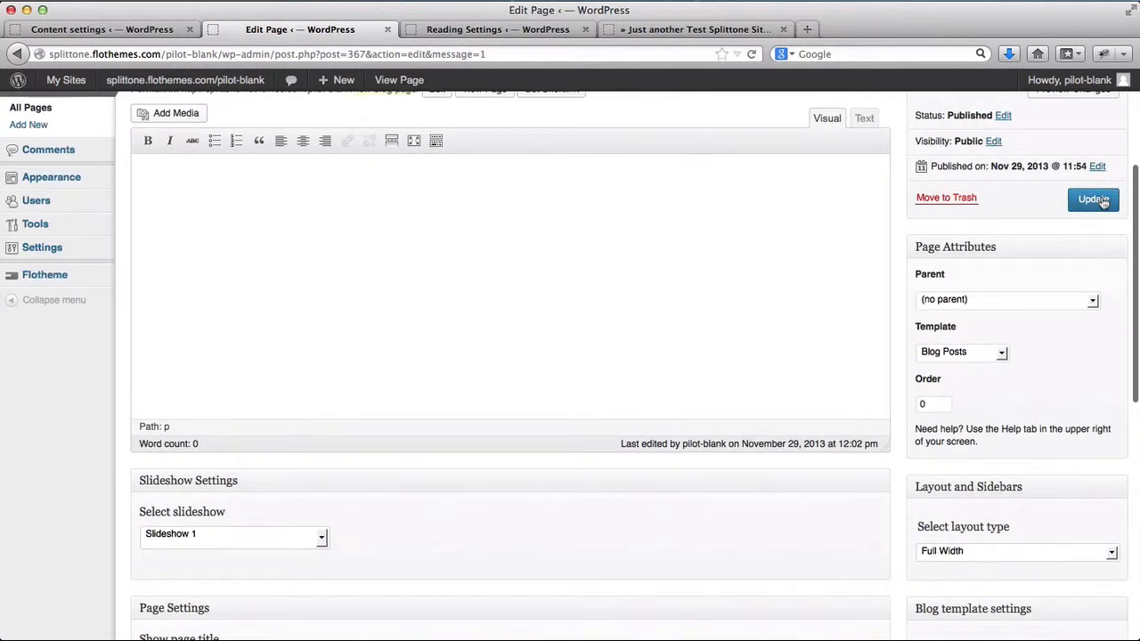
# - Reload the live New Blog Page and examine its slideshow, post grid and the video posts above the footer
pyautogui.hotkey('ctrl', 'Tab')
pyautogui.hotkey('ctrl', 'Tab')
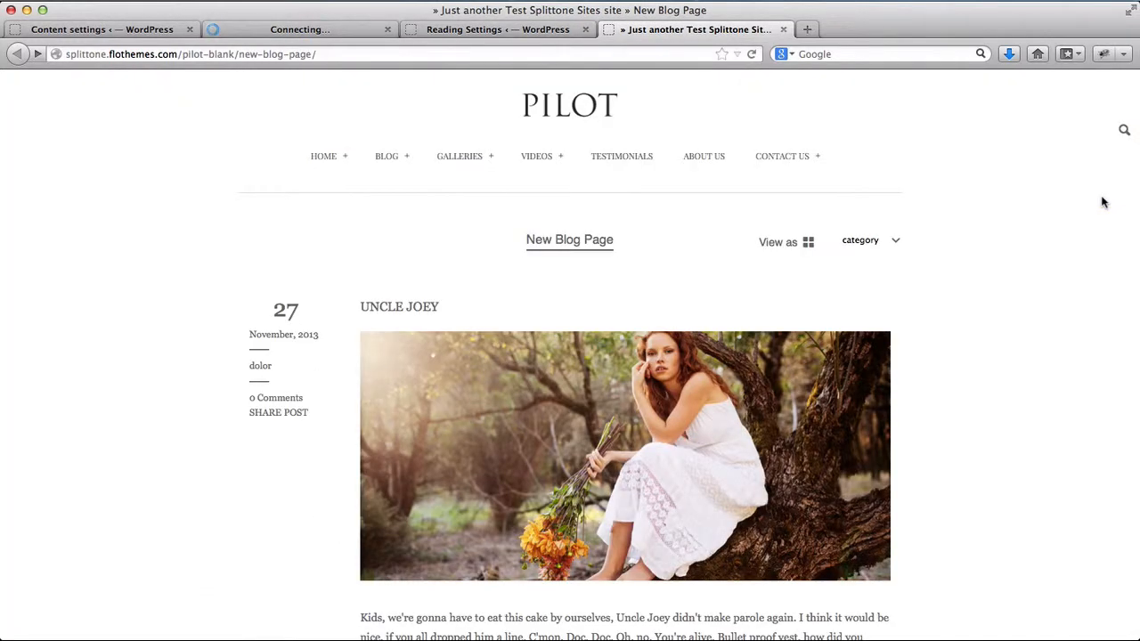
pyautogui.press('super+r')
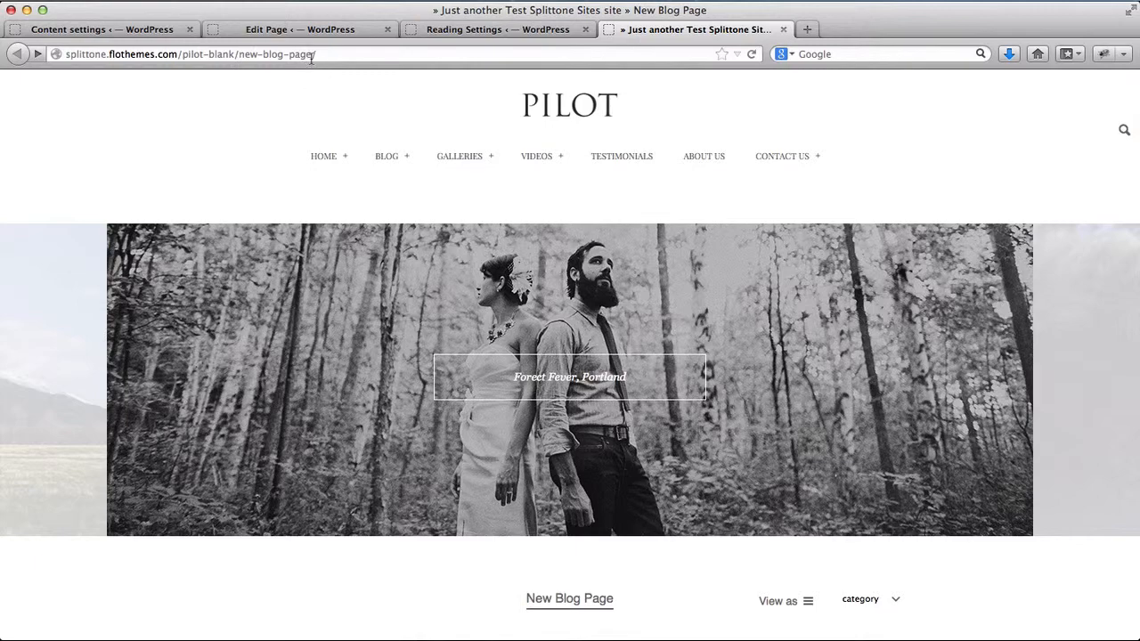
pyautogui.scroll(-6, 314, 356)
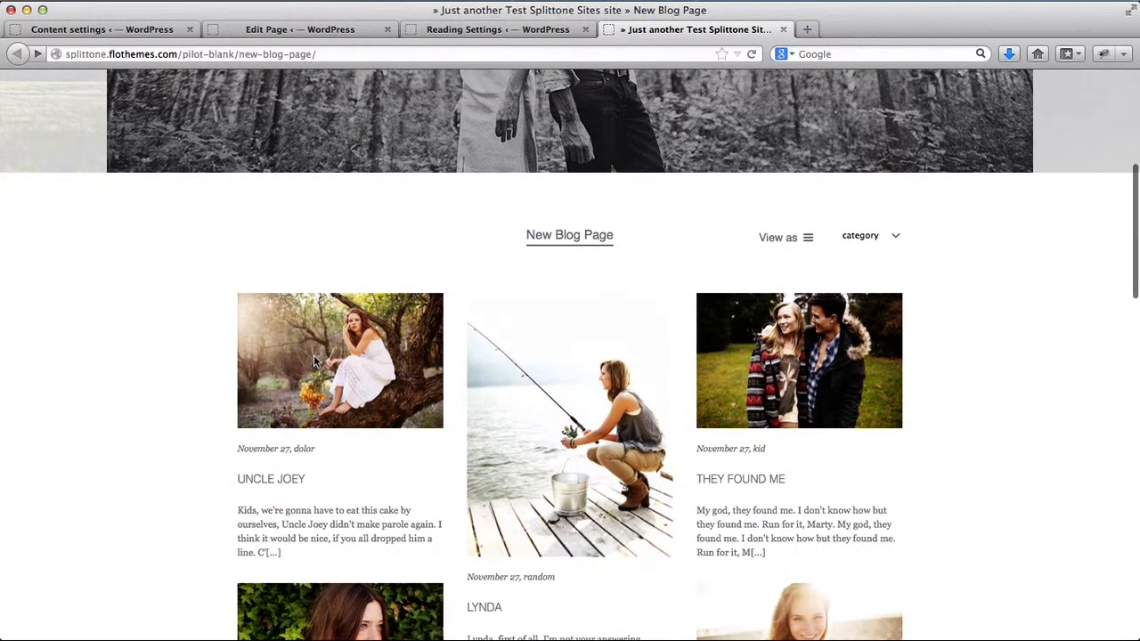
pyautogui.scroll(-2, 435, 443)
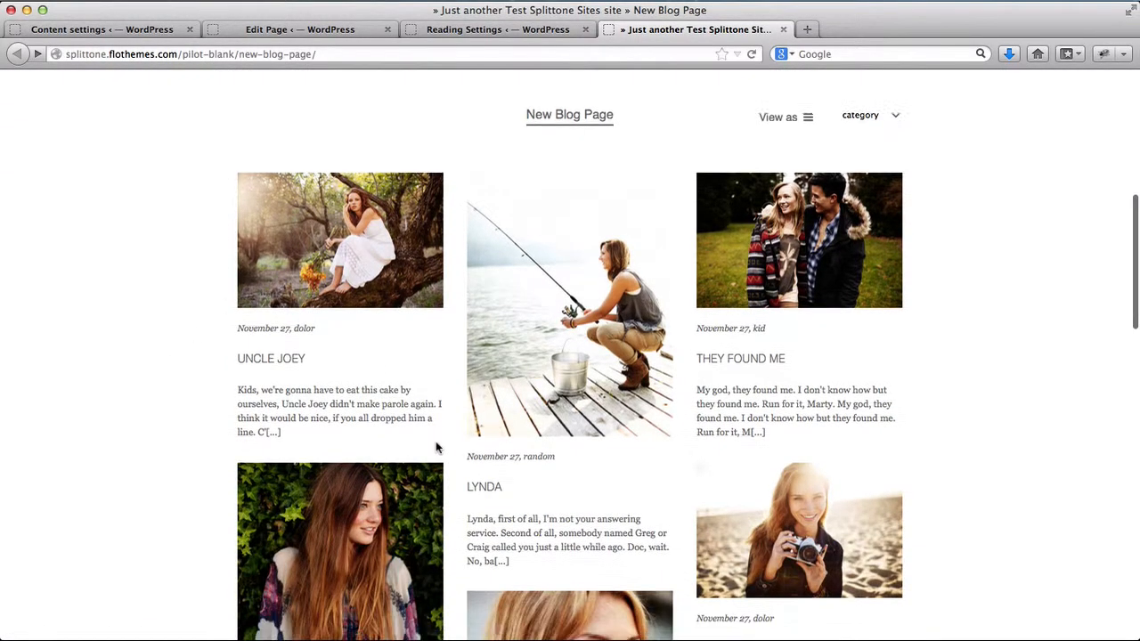
pyautogui.scroll(-15, 435, 447)
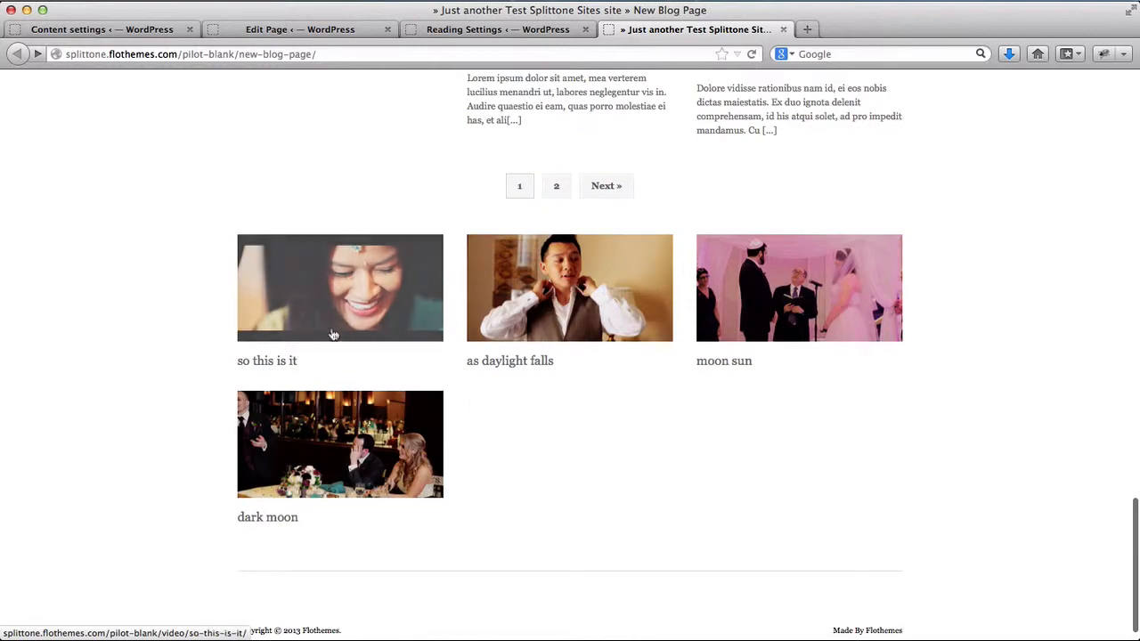
pyautogui.scroll(5, 623, 354)
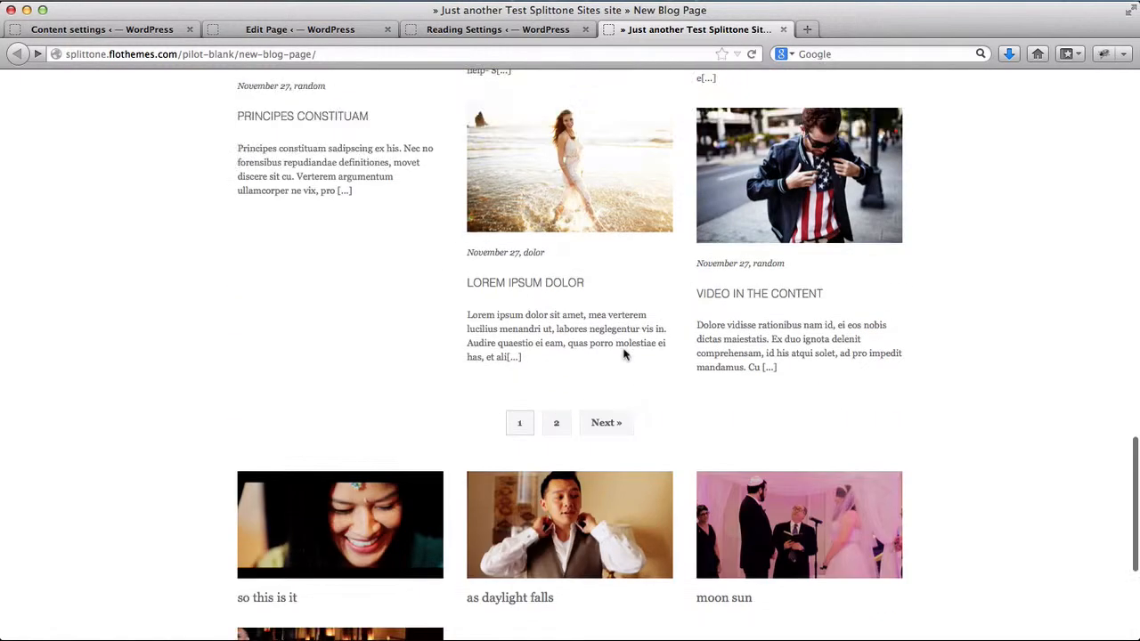
pyautogui.scroll(15, 623, 354)
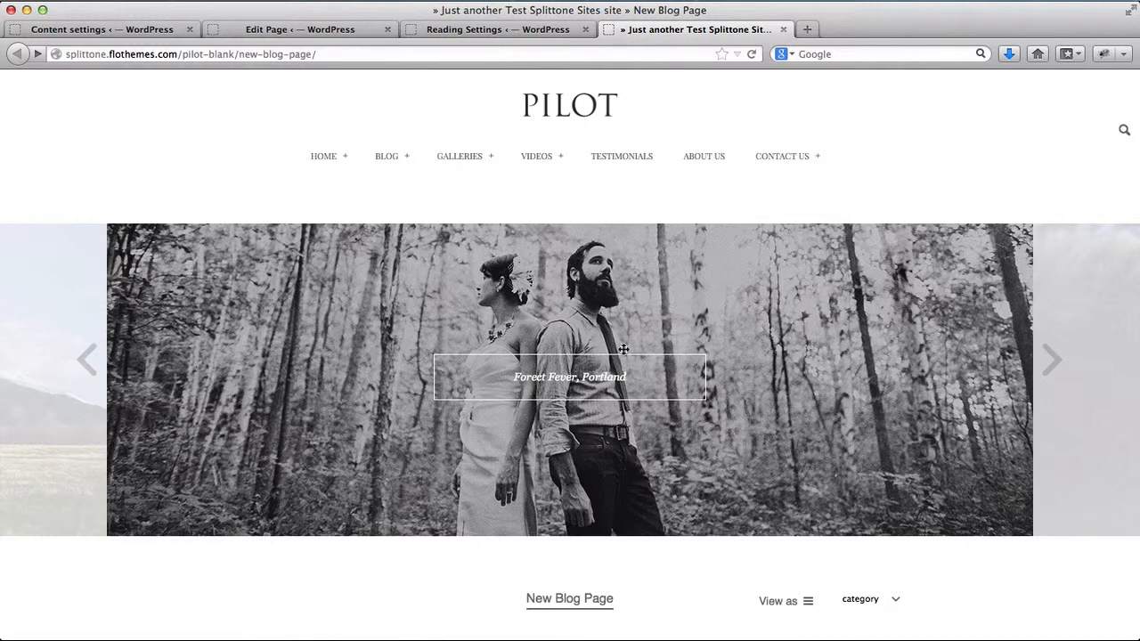
# - Review the Reading settings, the blog listing layout in the content settings and the New Blog Page editor side by side
pyautogui.hotkey('ctrl', 'shift', 'Tab')
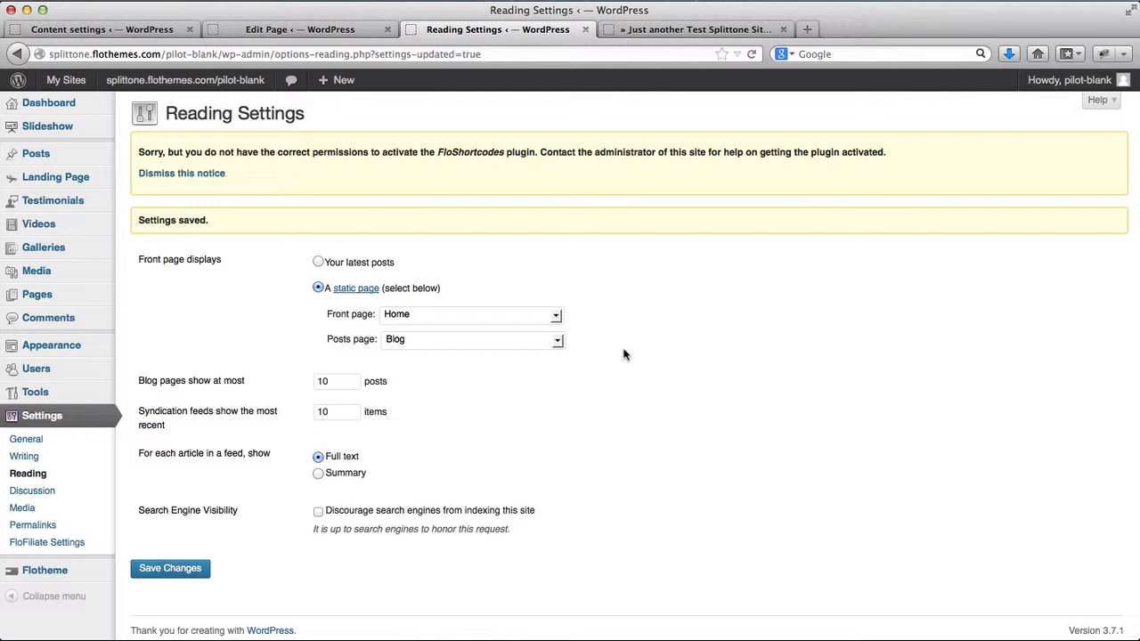
pyautogui.hotkey('ctrl', 'shift', 'Tab')
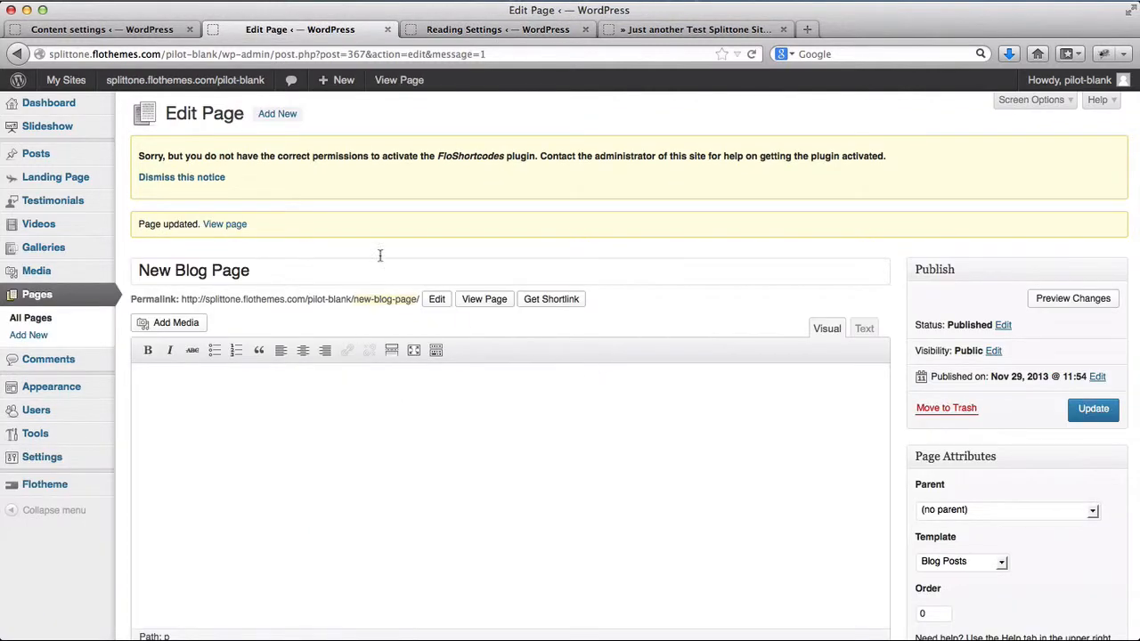
pyautogui.hotkey('ctrl', 'shift', 'Tab')
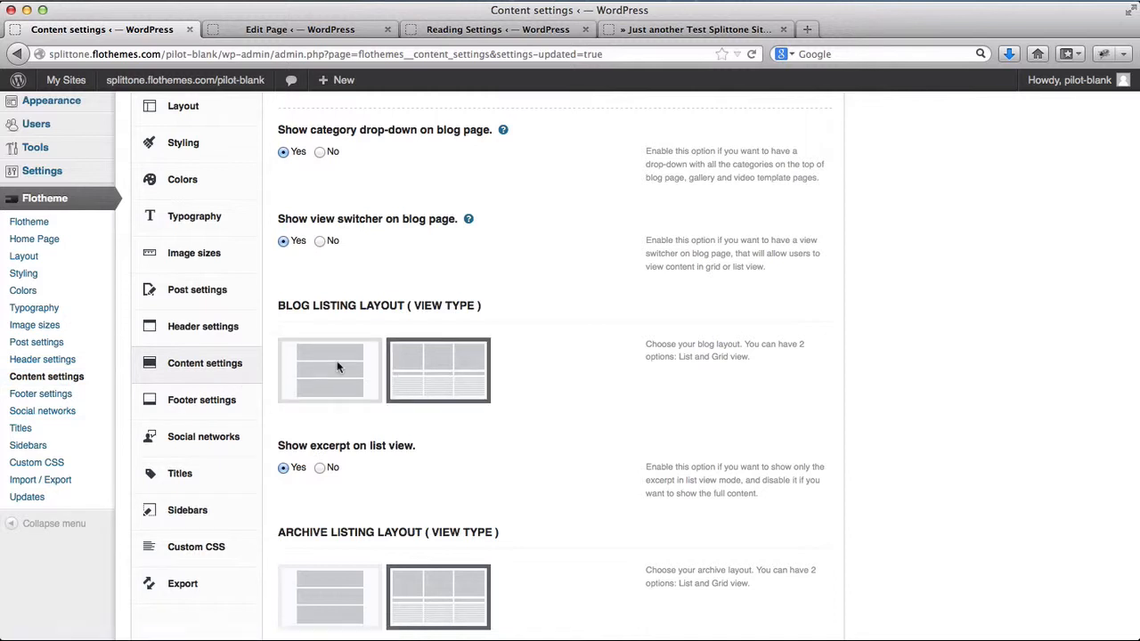
pyautogui.hotkey('ctrl', 'Tab')
pyautogui.hotkey('ctrl', 'Tab')
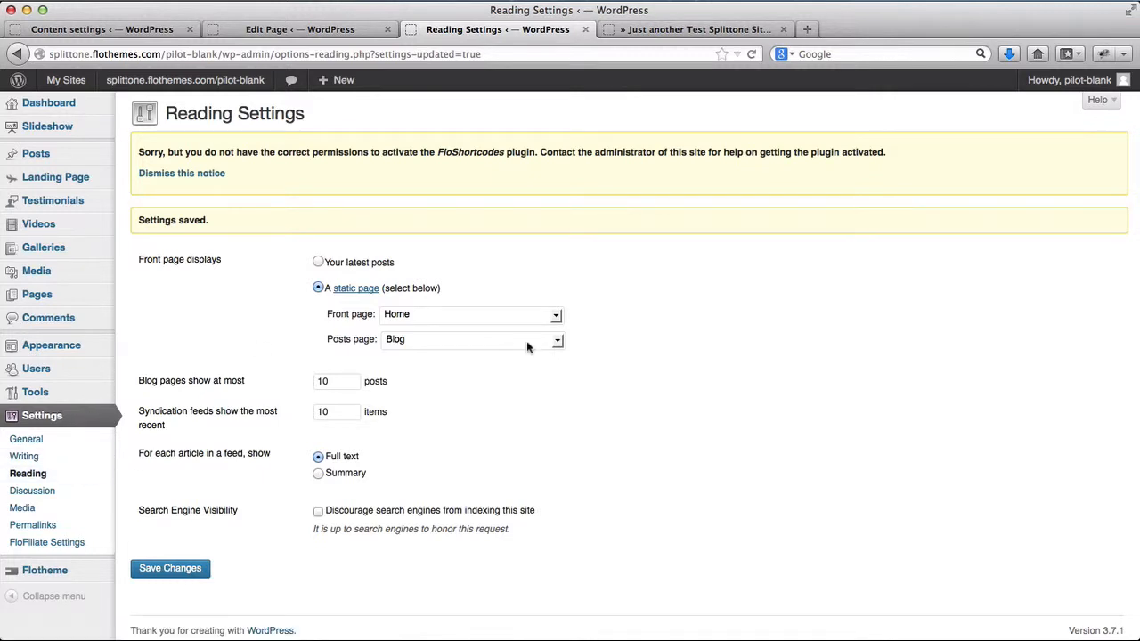
pyautogui.hotkey('ctrl', 'shift', 'Tab')
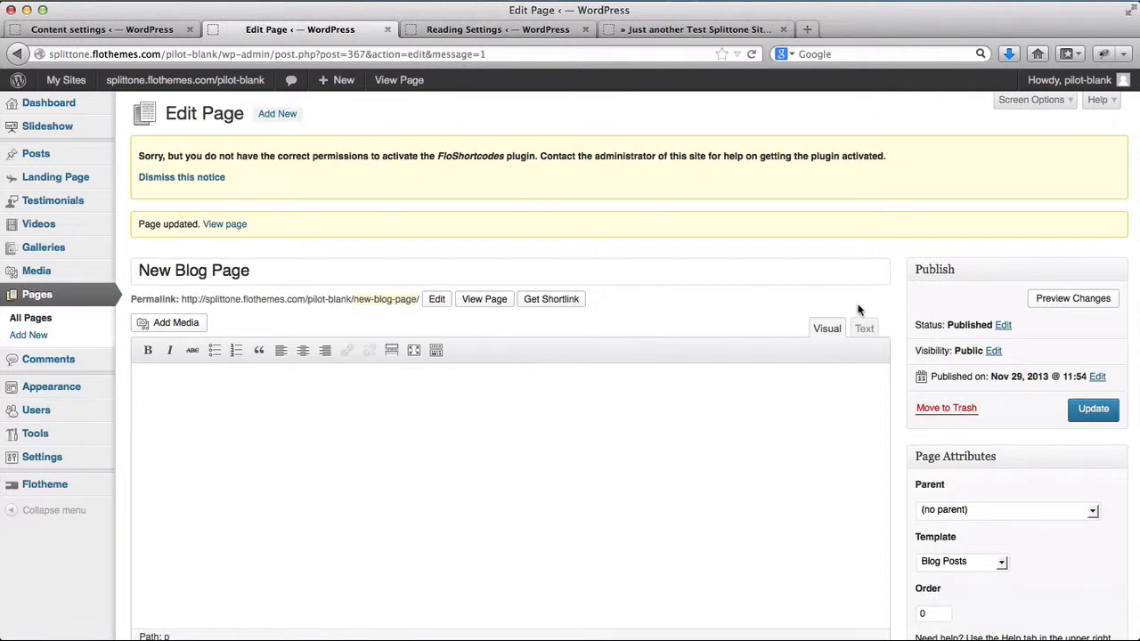
# - Review New Blog Page's template, layout, view type, slideshow and footer content options, and the blog page options in the theme's content settings
pyautogui.scroll(-5, 859, 309)
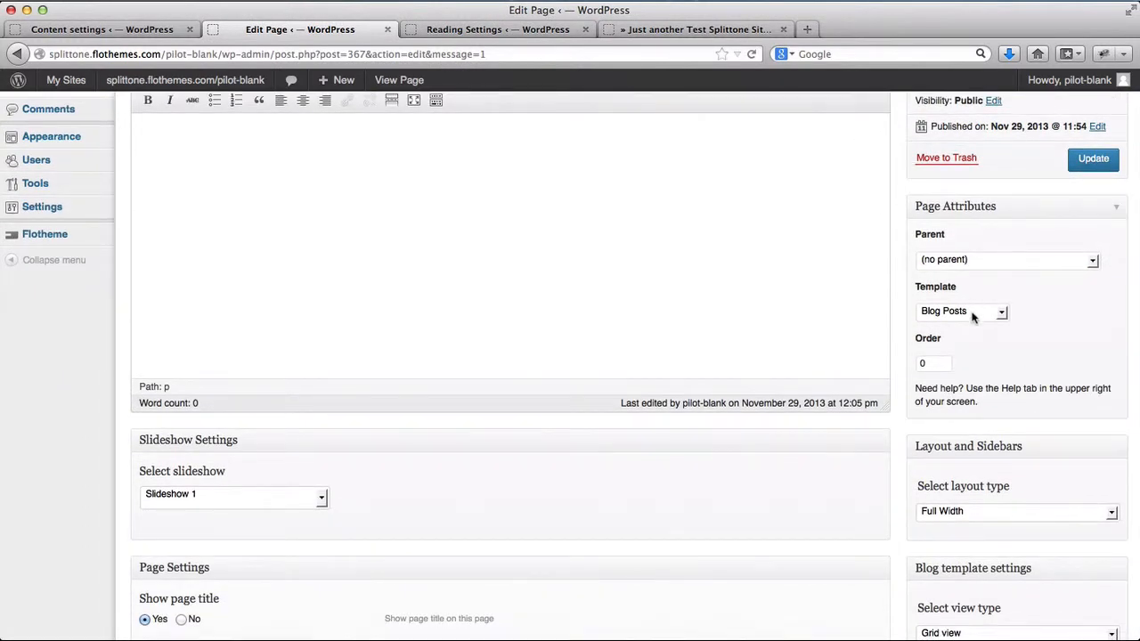
pyautogui.scroll(-3, 972, 313)
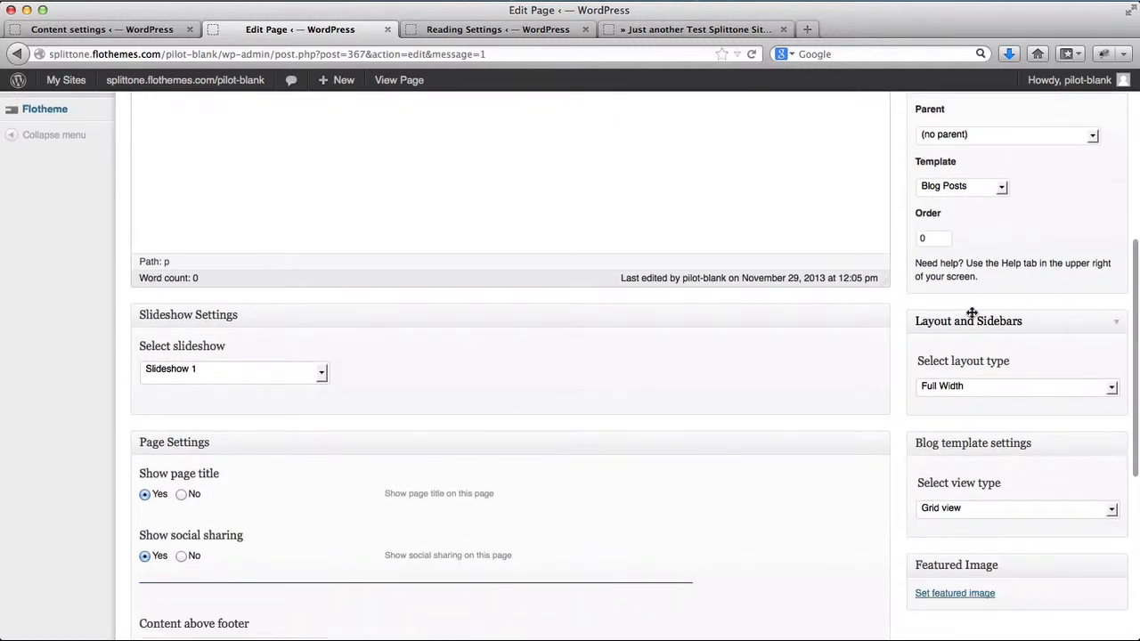
pyautogui.scroll(-1, 980, 312)
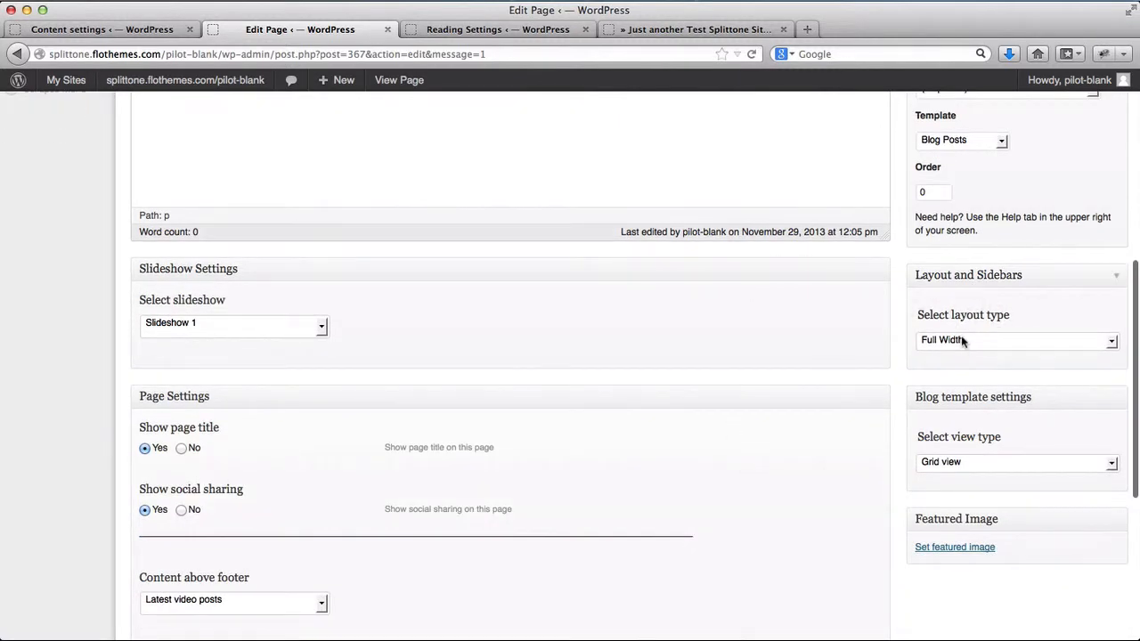
pyautogui.scroll(-1, 961, 338)
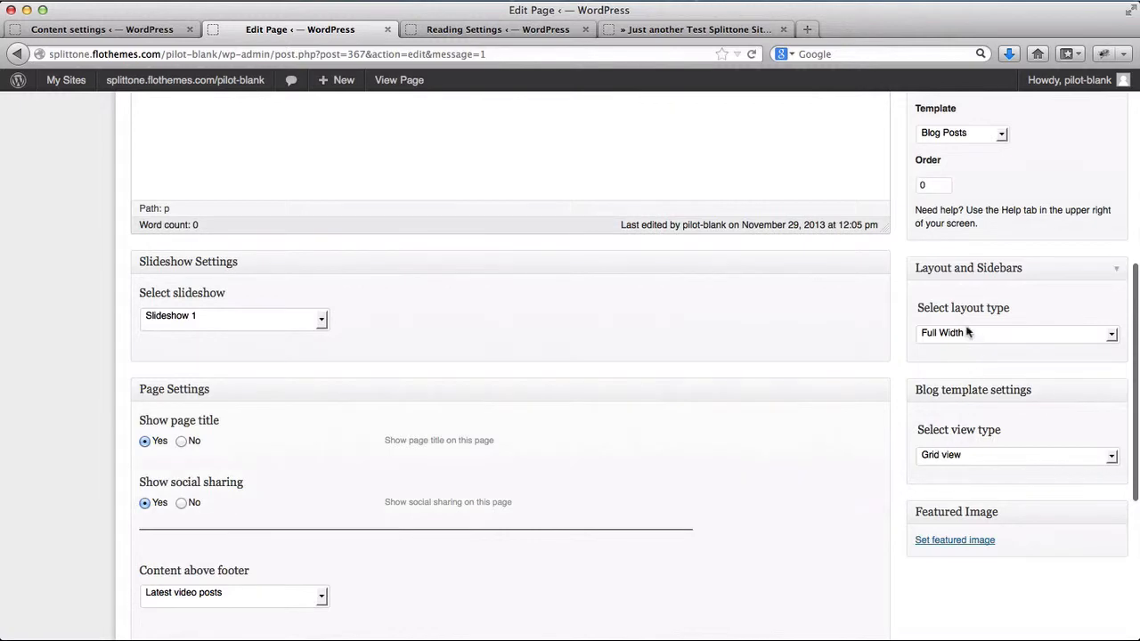
pyautogui.scroll(-6, 913, 320)
pyautogui.scroll(15, 914, 325)
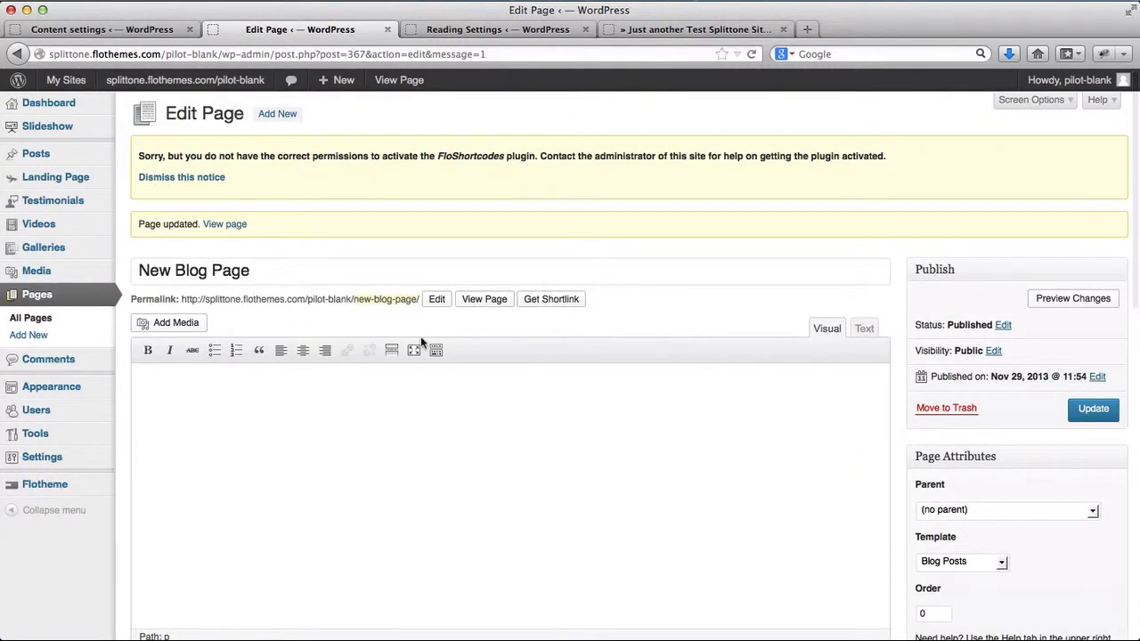
pyautogui.hotkey('ctrl', 'shift', 'Tab')
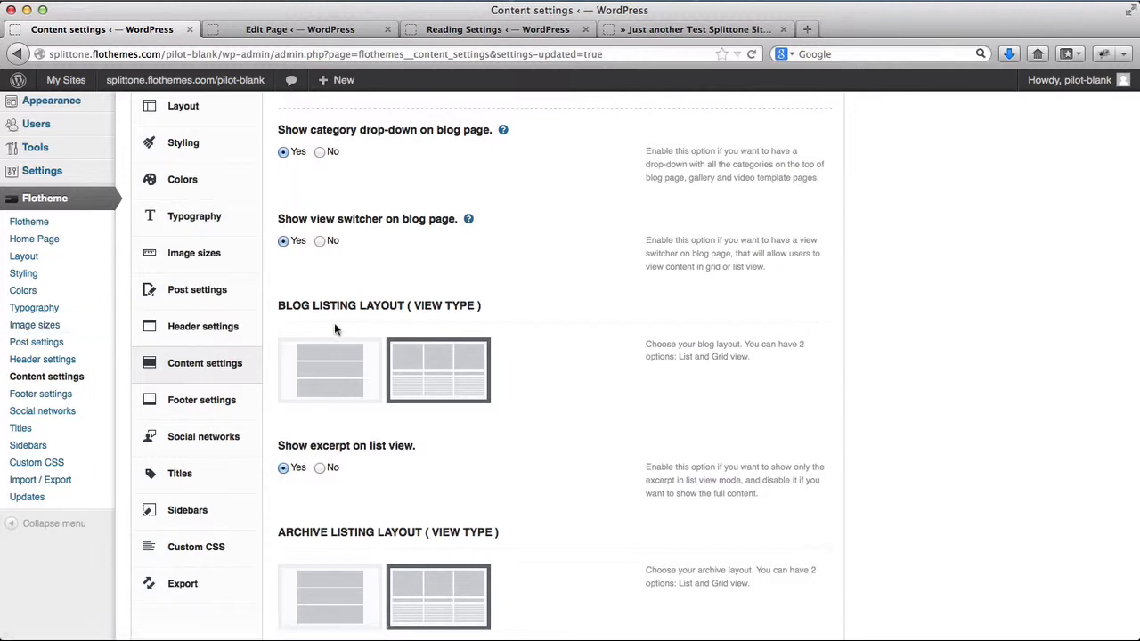
pyautogui.scroll(2, 335, 329)
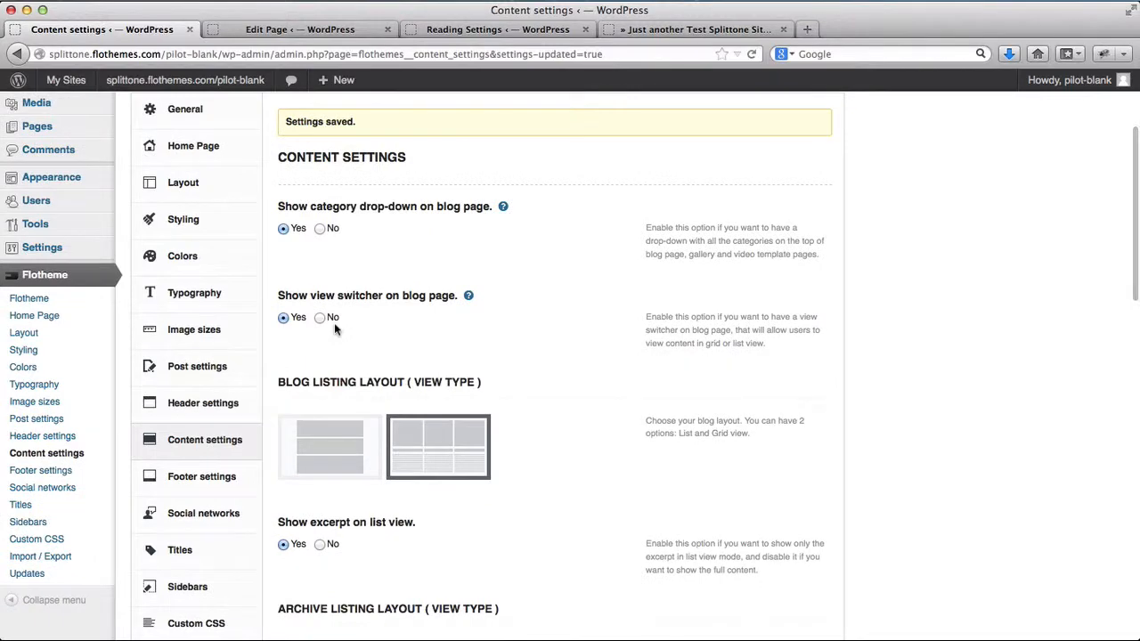